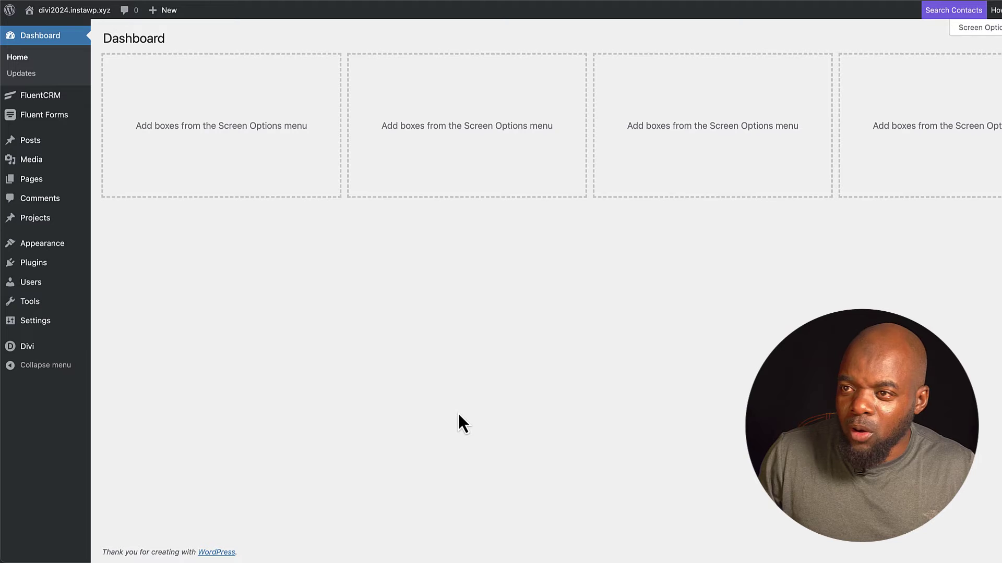
Open the Divi Theme Options and show the Updates settings with the username and API key fields.
mouse_move(49, 347)
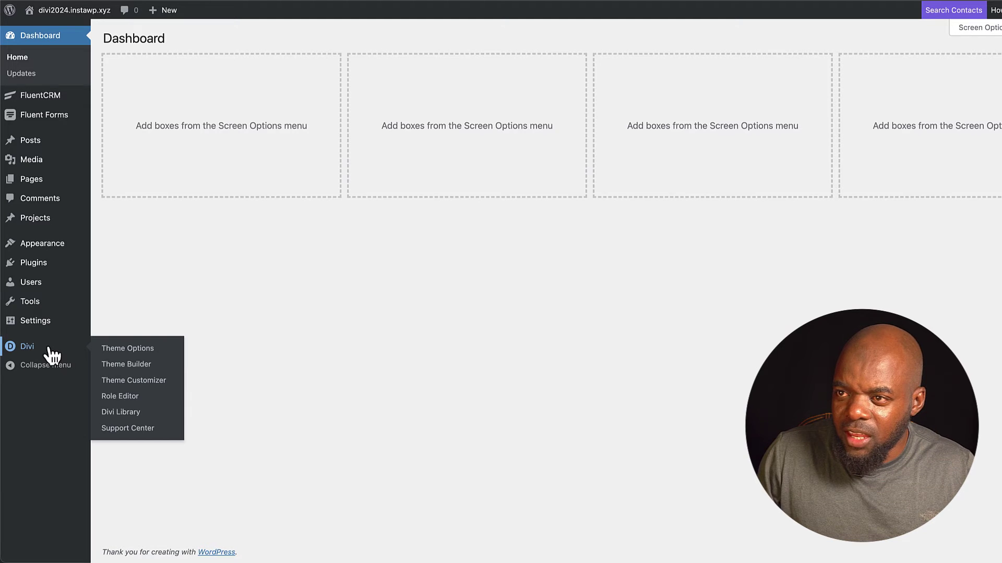
left_click(148, 348)
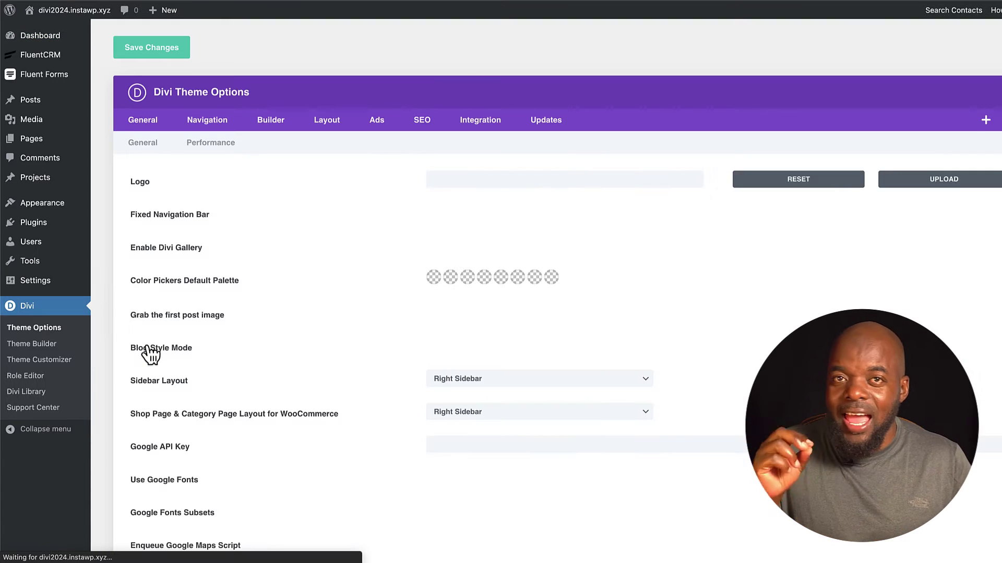
left_click(550, 123)
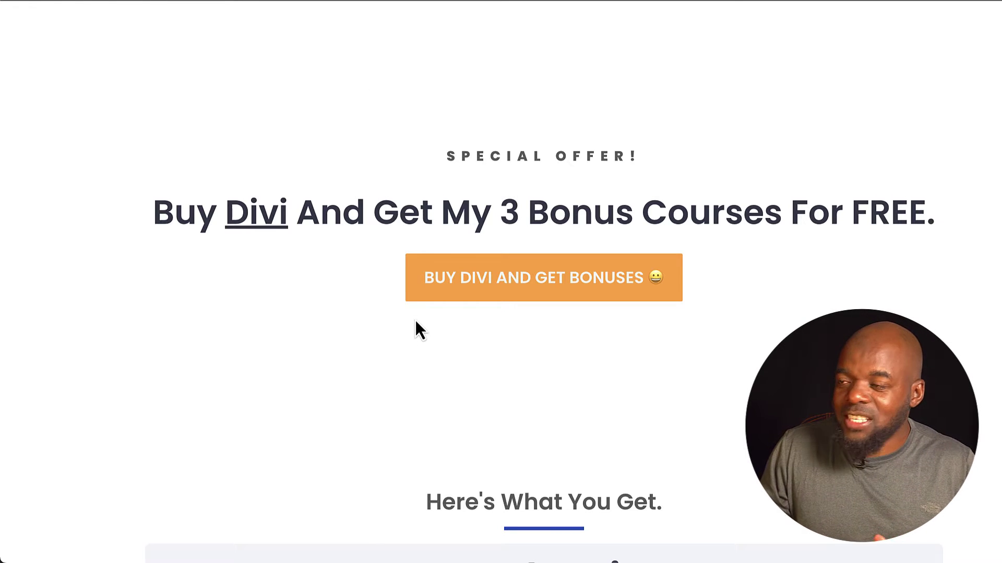
Examine the special offer page and the bonus courses included with a Divi purchase.
scroll(416, 321, "down", 1)
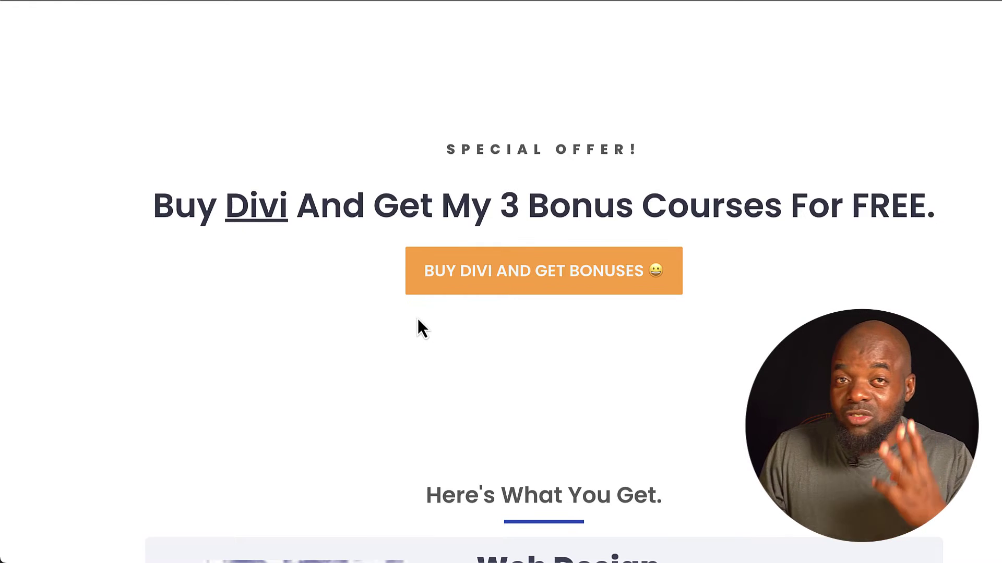
scroll(417, 320, "down", 4)
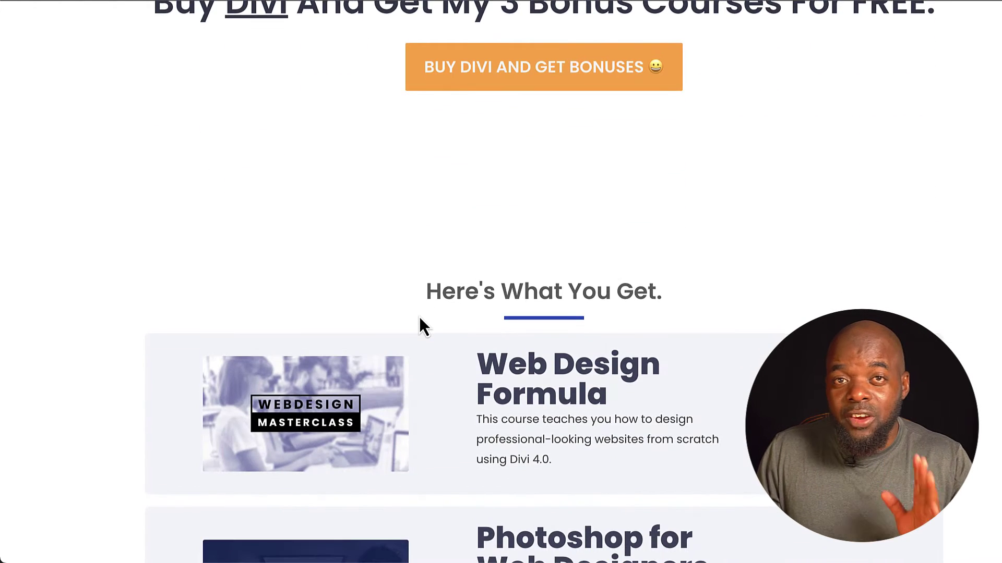
scroll(421, 322, "down", 3)
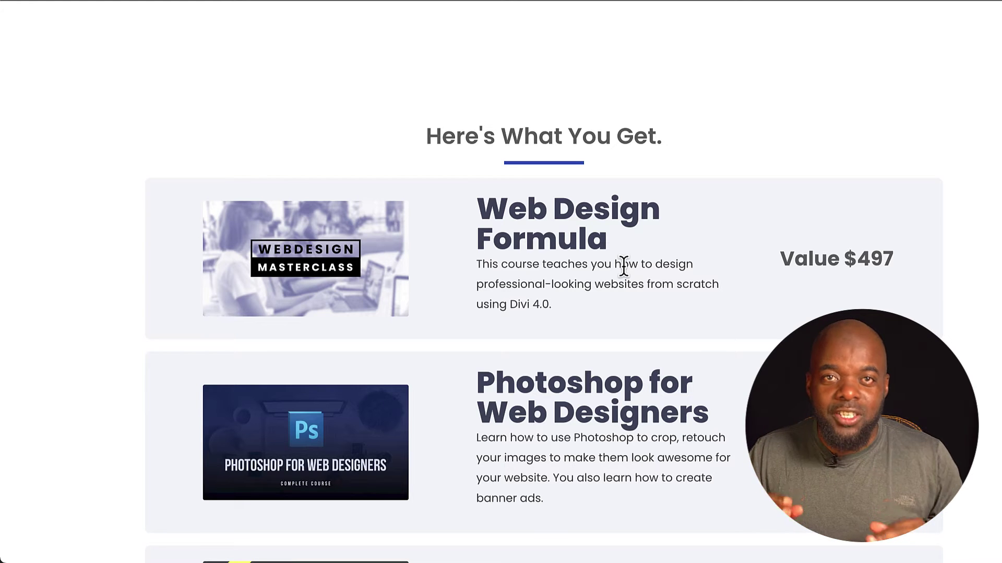
scroll(625, 268, "down", 1)
scroll(625, 269, "down", 3)
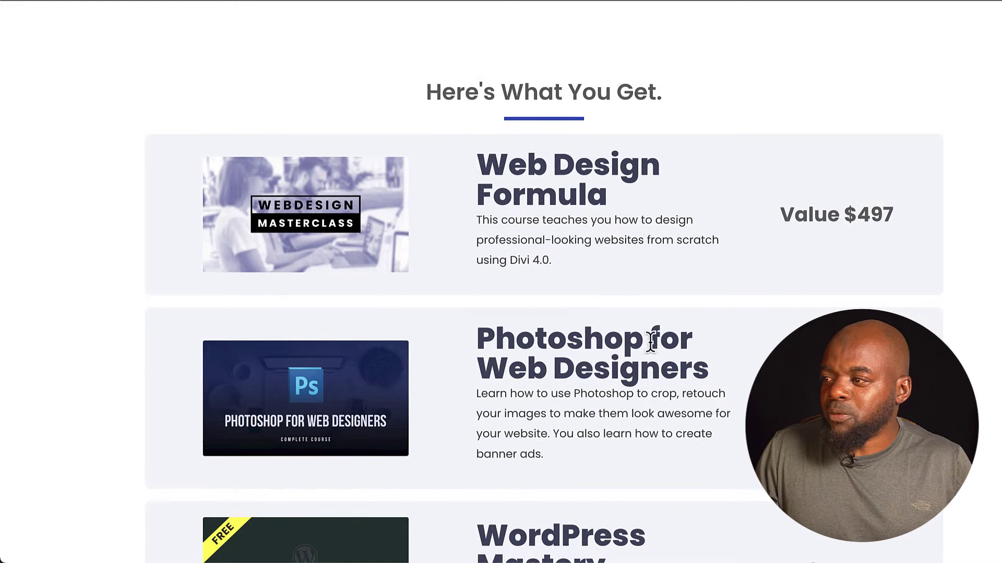
scroll(737, 380, "down", 1)
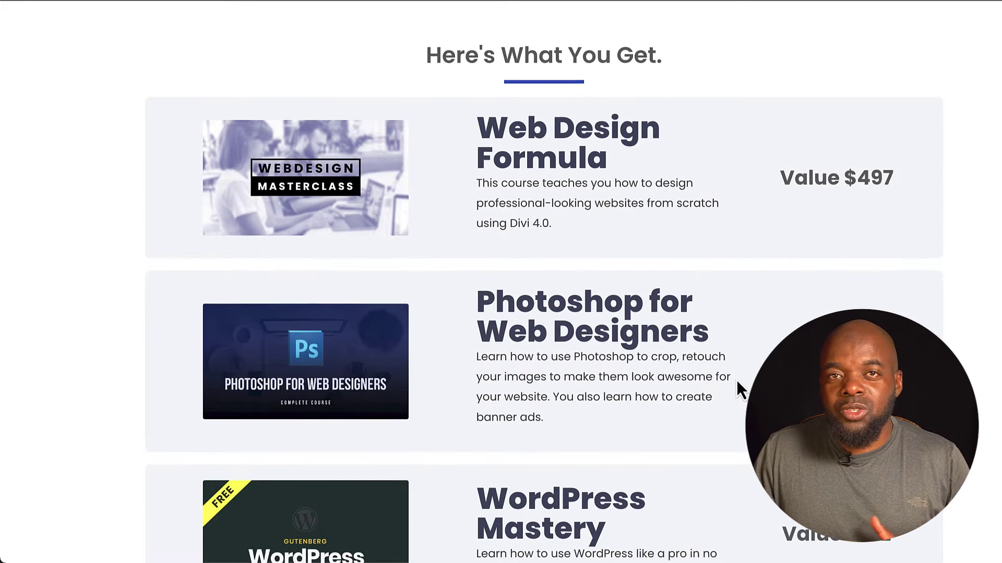
scroll(737, 380, "down", 1)
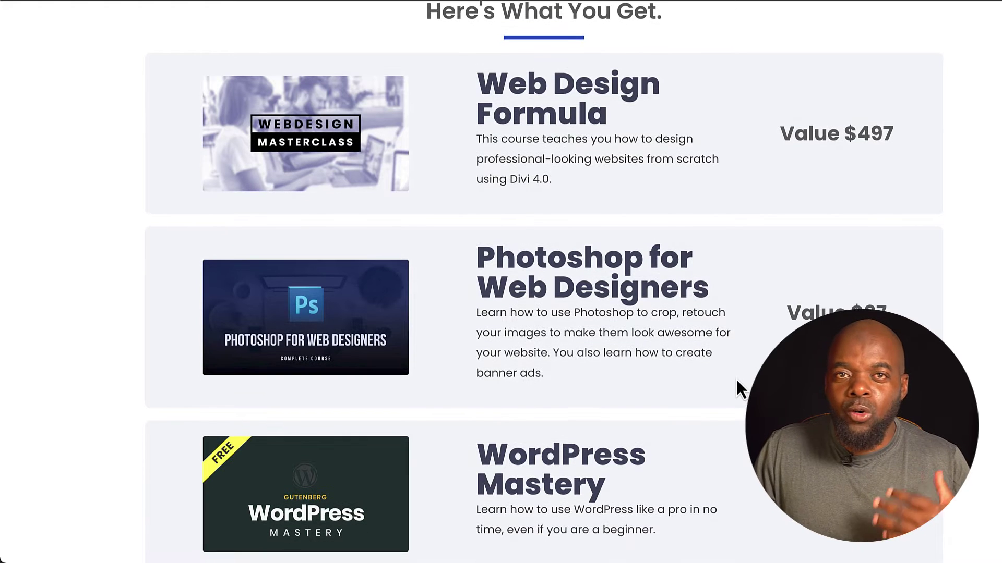
scroll(737, 380, "down", 2)
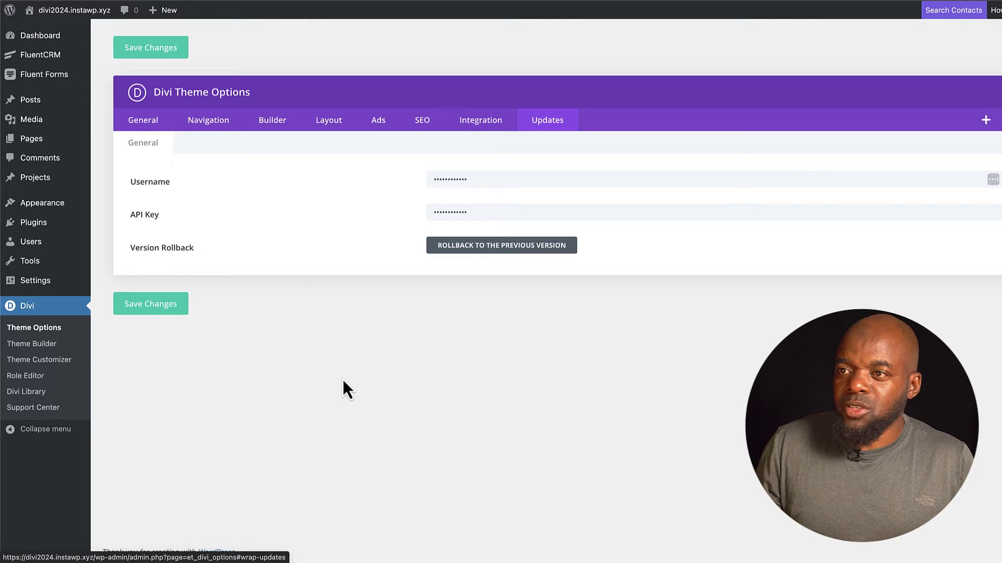
Open the Divi Theme Builder and review the Use On and Exclude From settings for a new template, then close them.
left_click(44, 344)
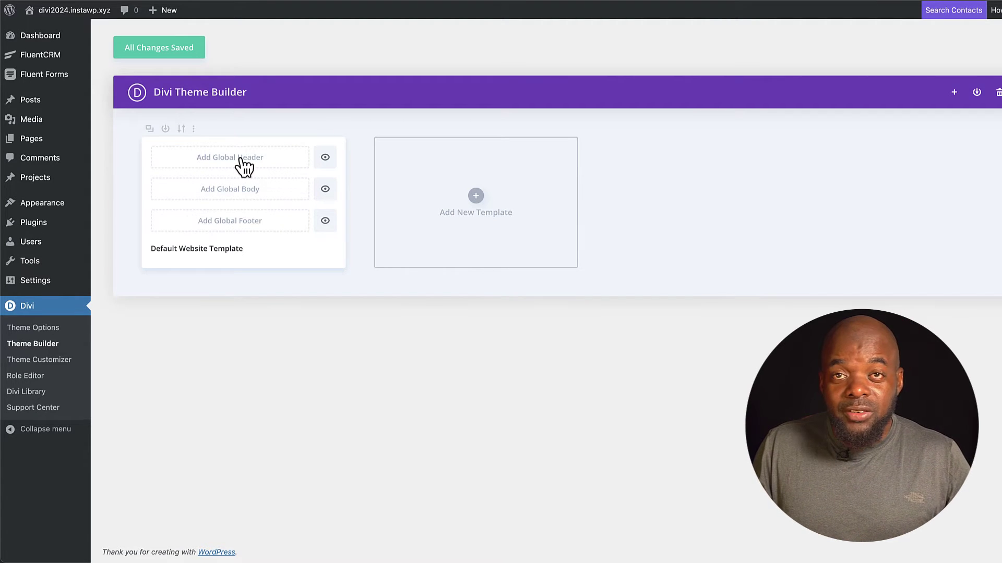
left_click(477, 197)
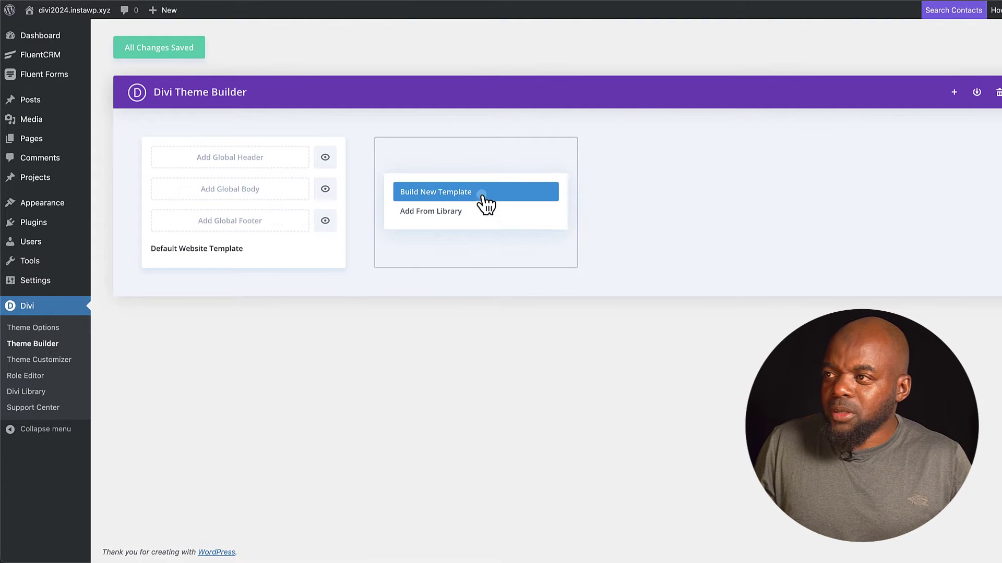
left_click(481, 194)
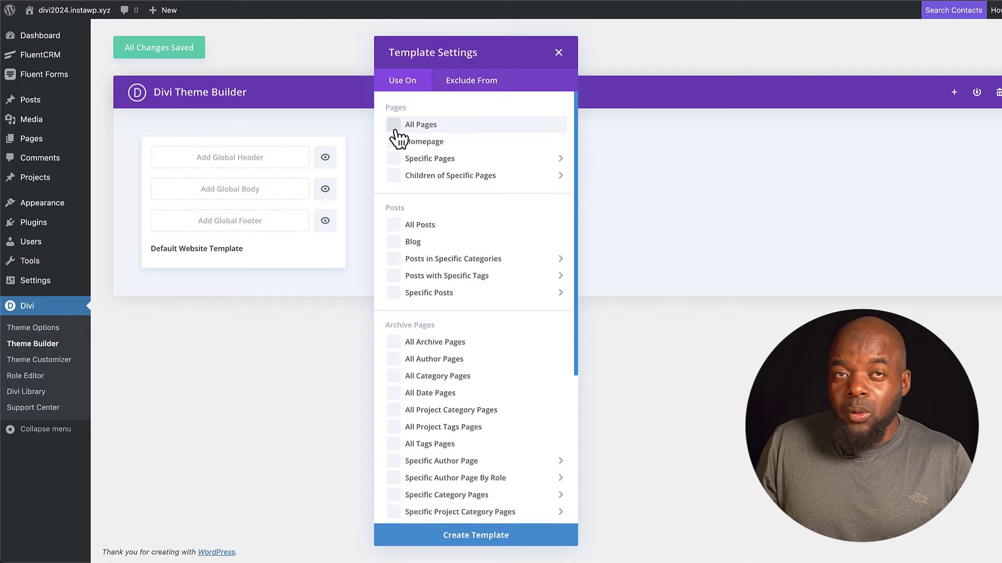
mouse_move(405, 167)
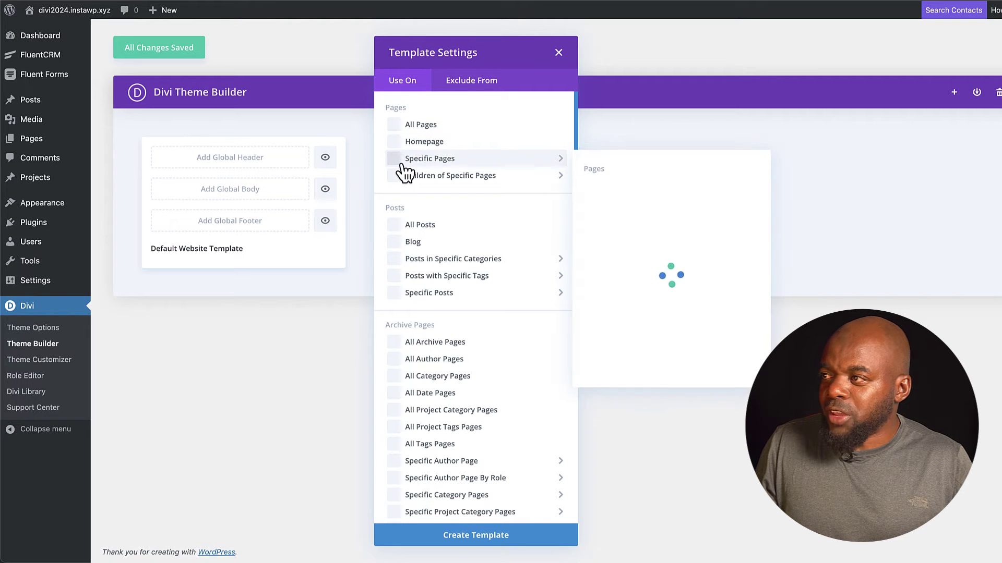
left_click(464, 84)
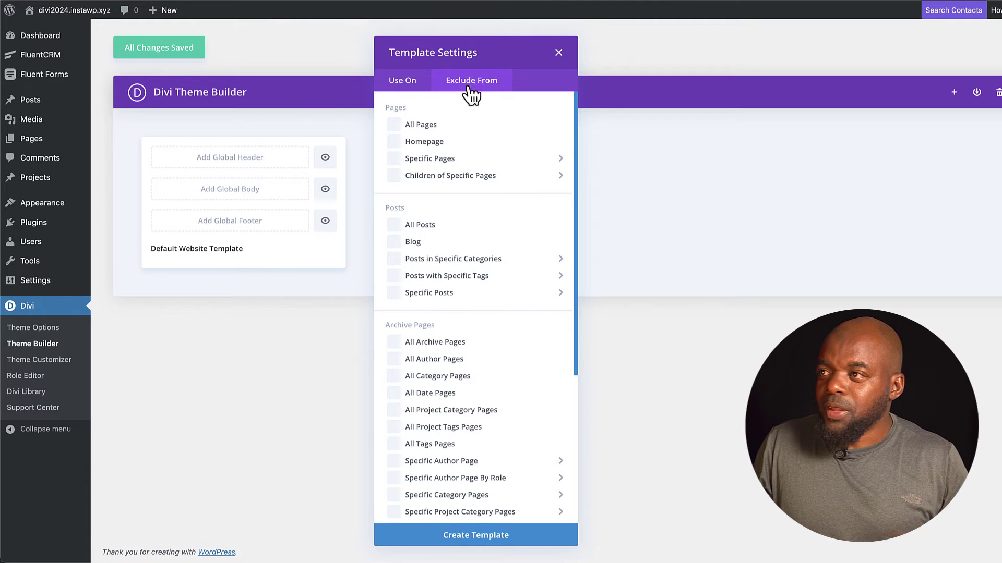
left_click(689, 231)
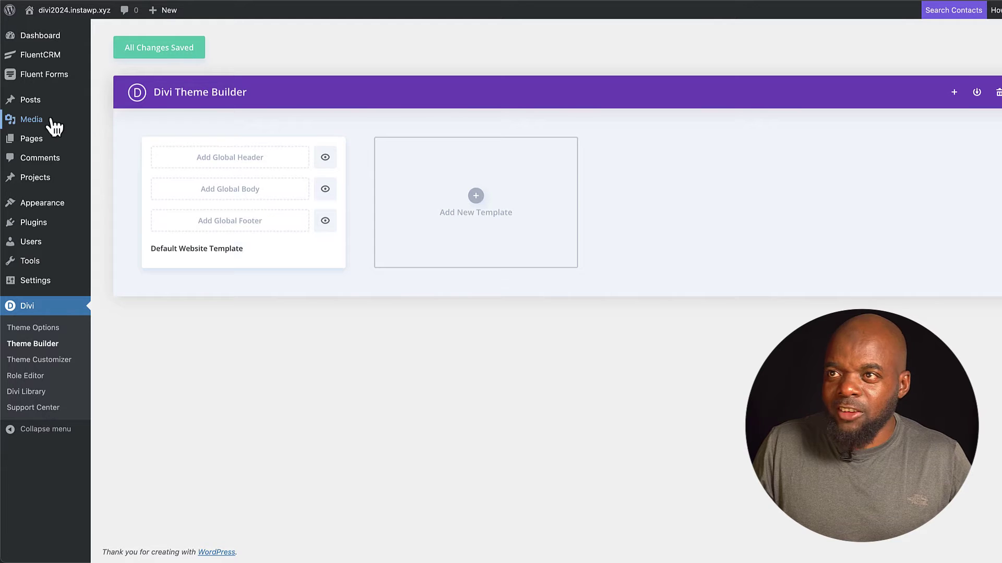
Create a new page titled "Divi" with the Divi Builder and start building it from scratch.
mouse_move(54, 151)
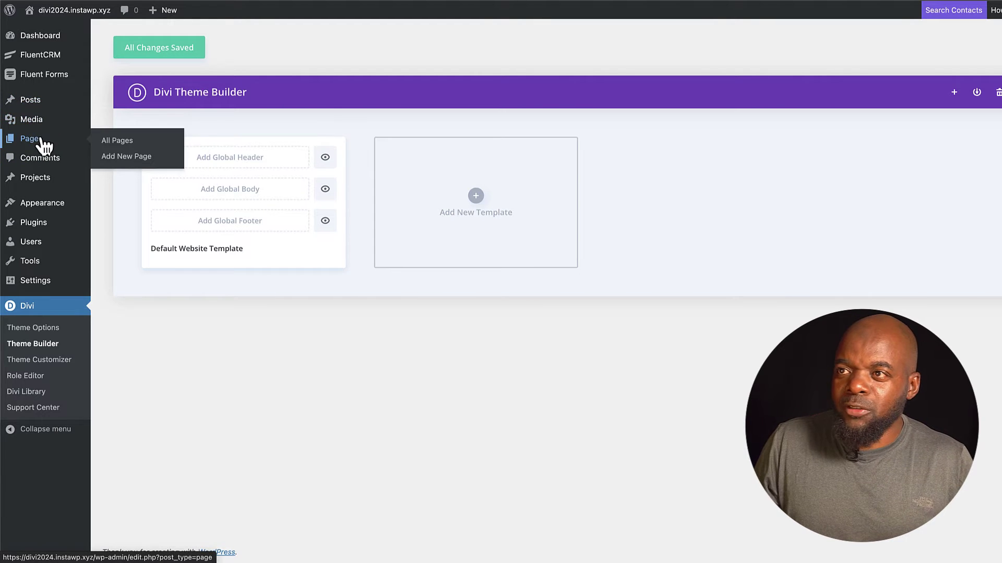
left_click(134, 158)
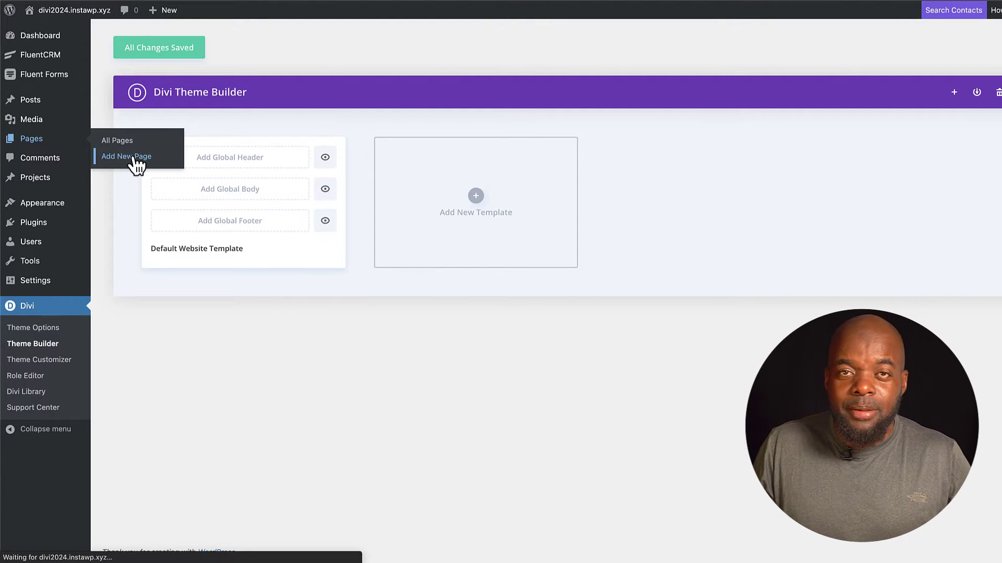
type("Divi")
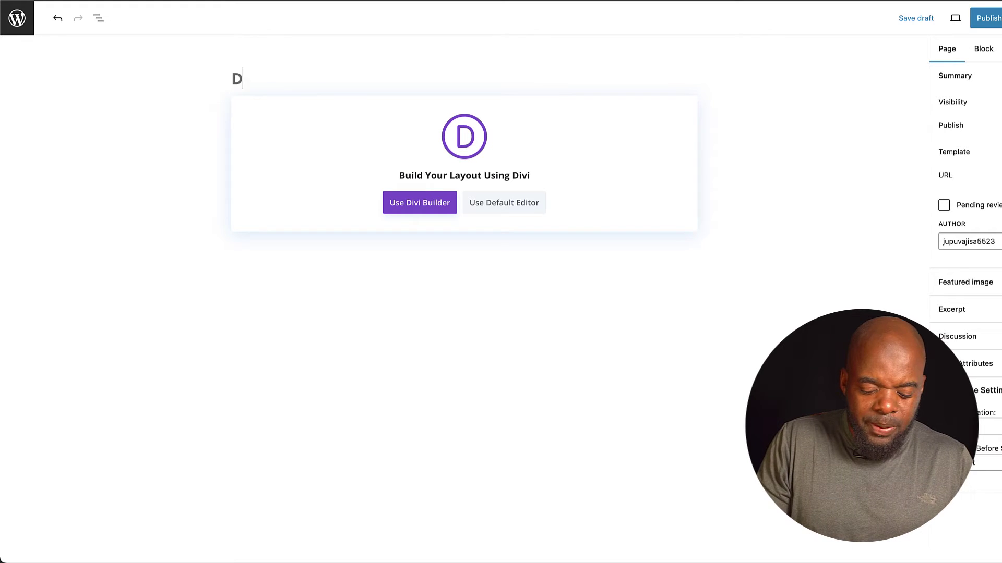
left_click(434, 208)
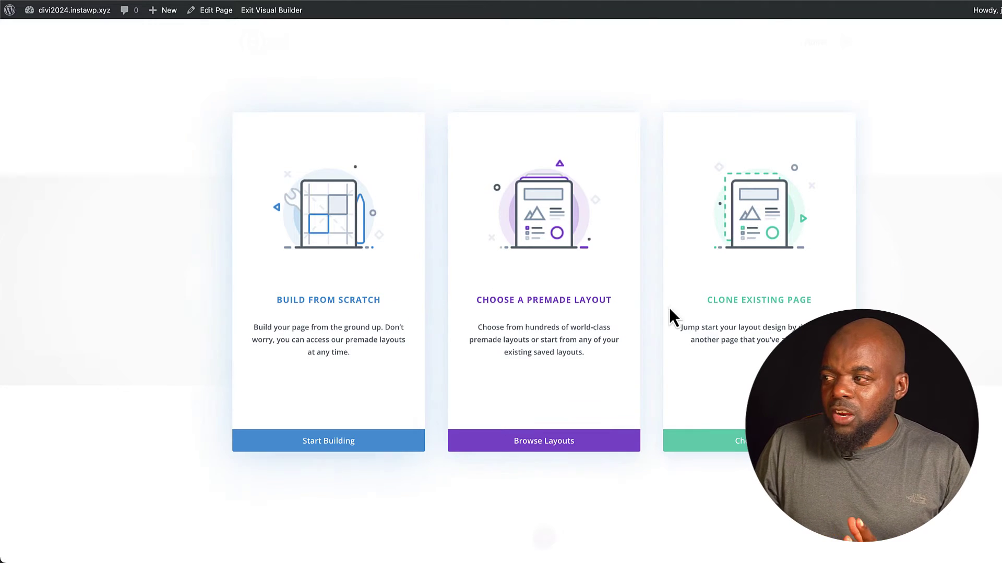
left_click(364, 311)
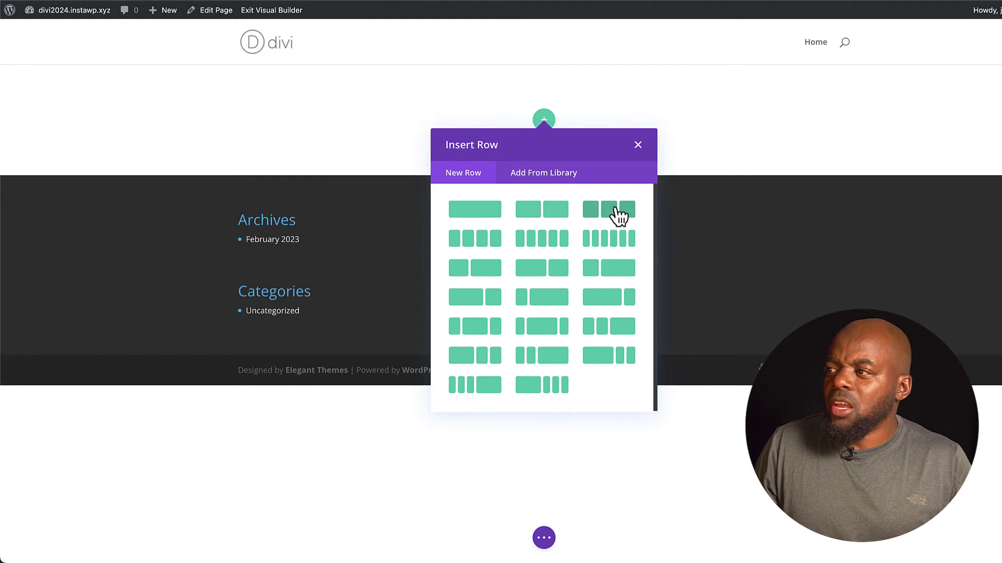
Insert a row with two equal columns and add a Blurb module to its first column.
left_click(556, 210)
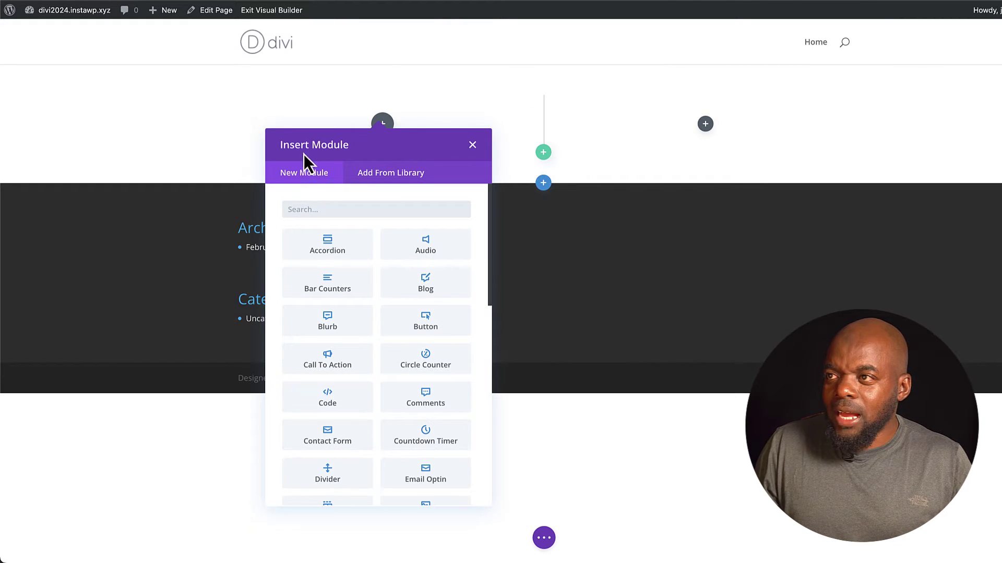
scroll(392, 302, "down", 2)
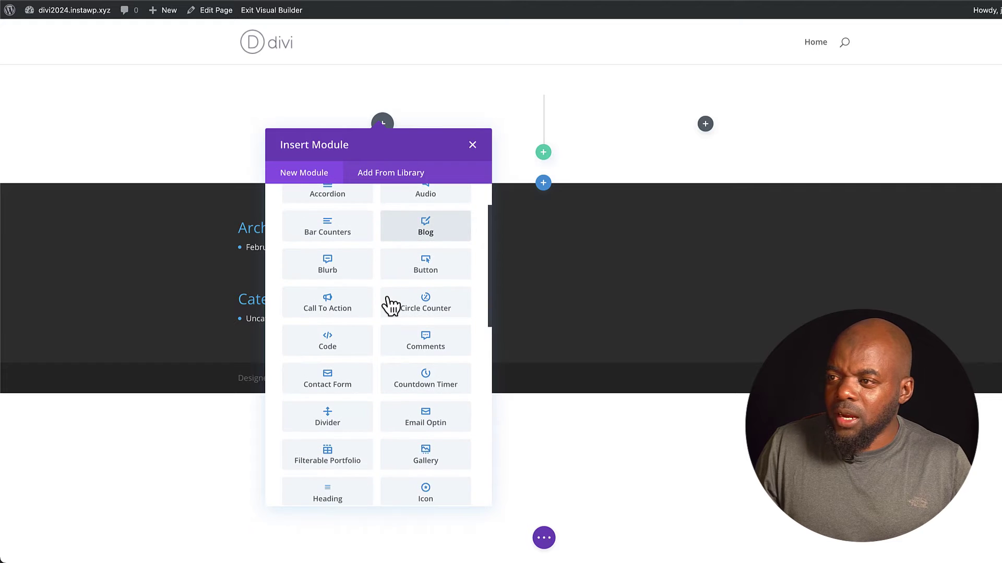
scroll(390, 304, "down", 2)
scroll(391, 303, "up", 3)
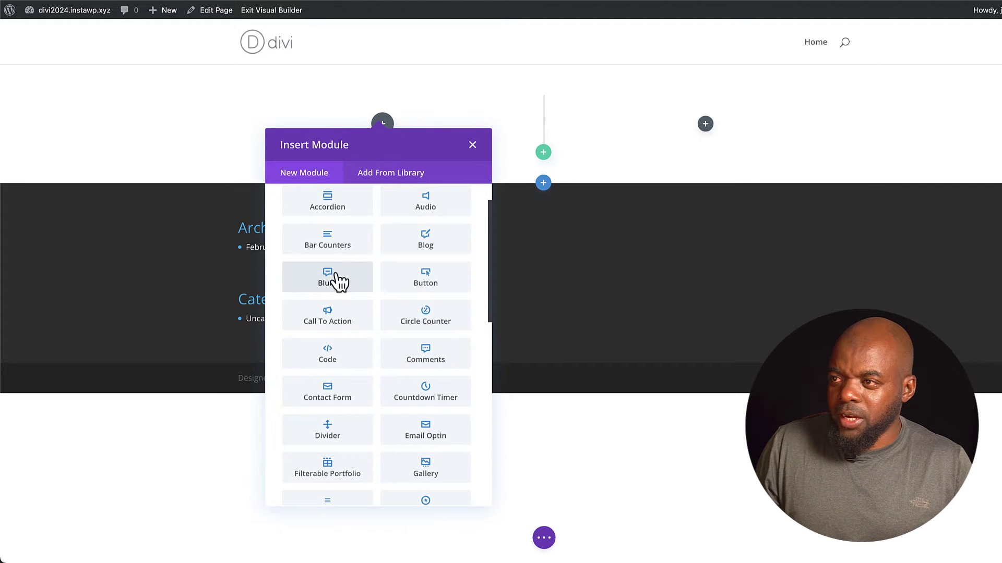
left_click(340, 282)
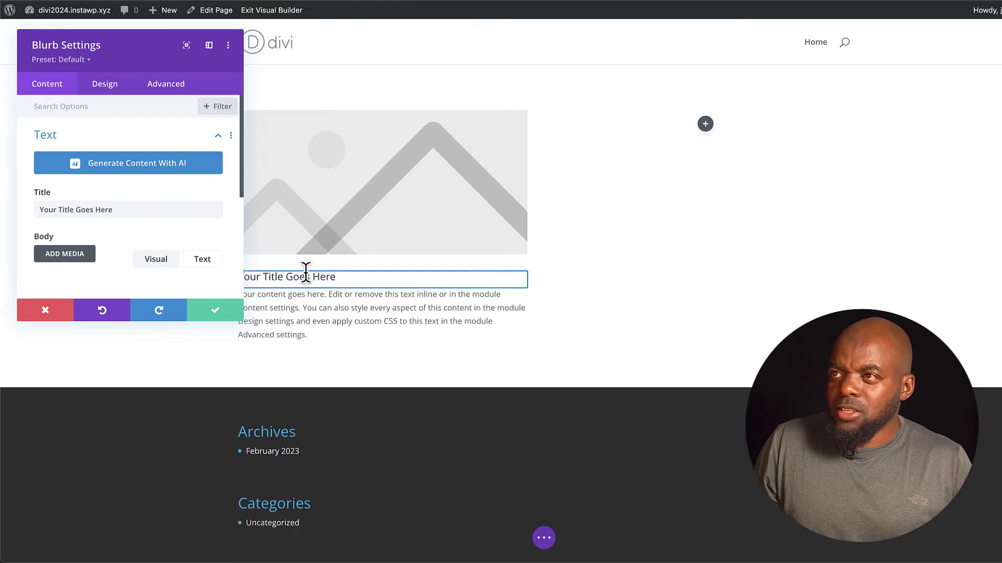
Dock the Blurb settings beside the page and replace the blurb's image with the horizontal sliders icon from the Line Icons.
left_click(209, 46)
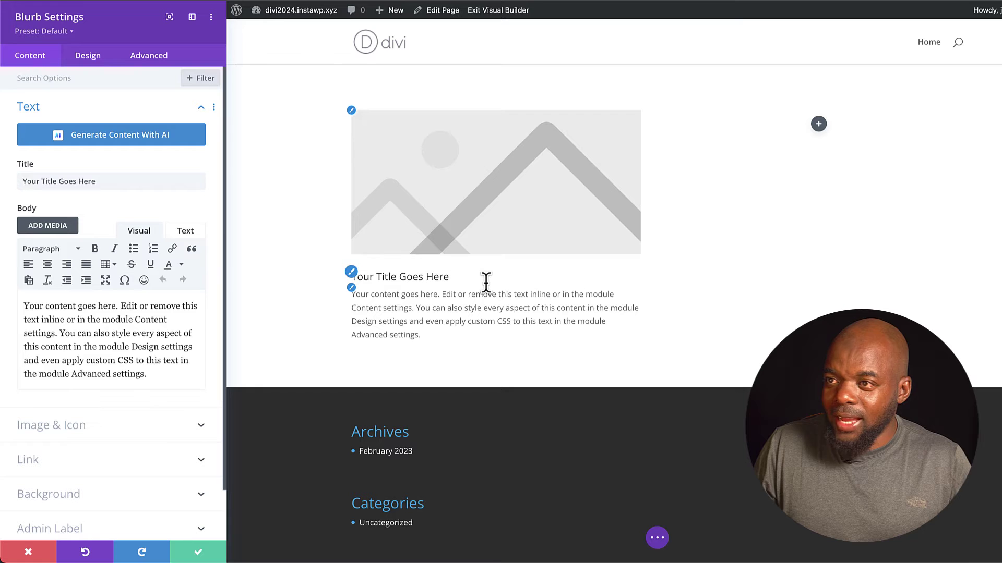
left_click(67, 432)
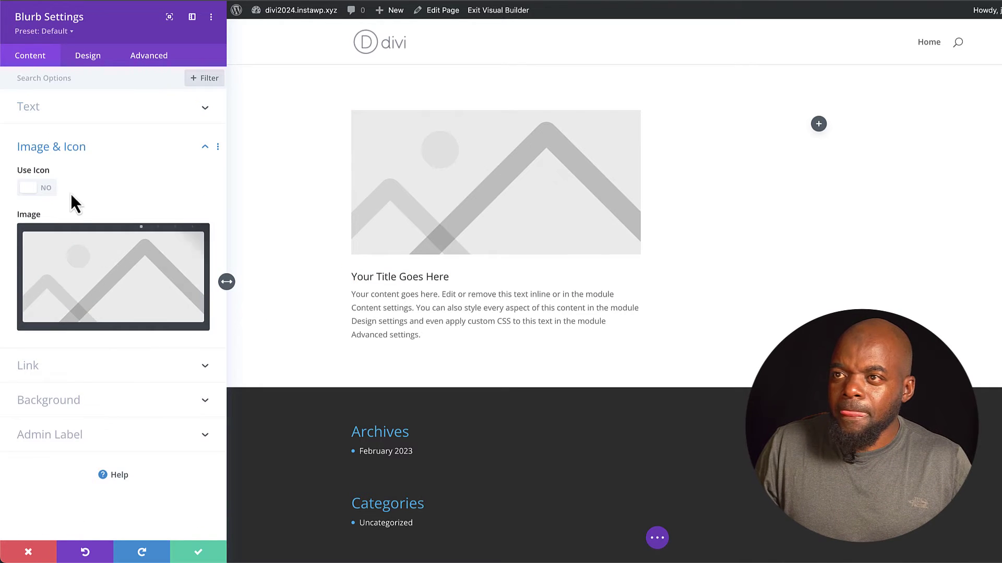
left_click(48, 189)
left_click(199, 235)
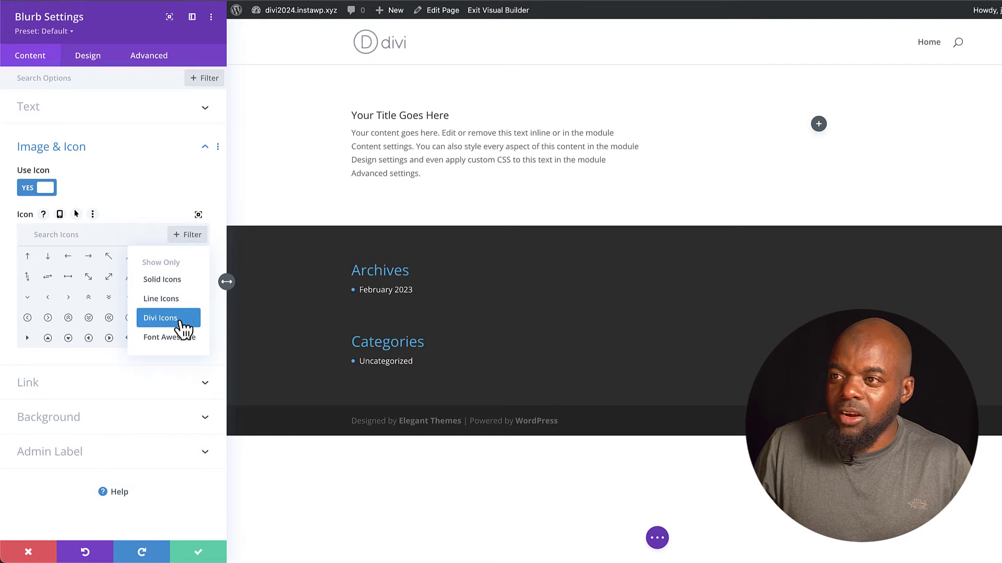
left_click(177, 301)
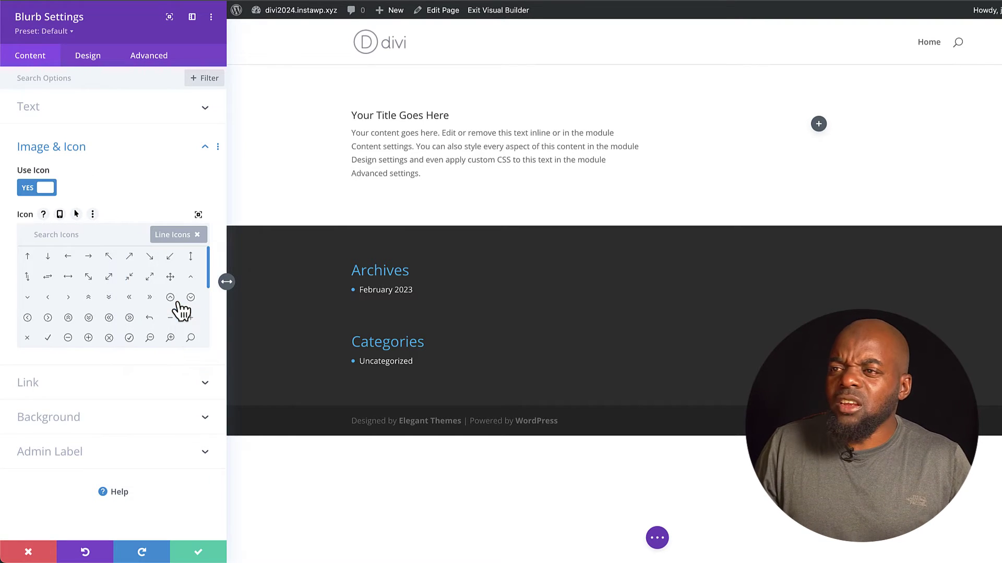
scroll(180, 310, "down", 3)
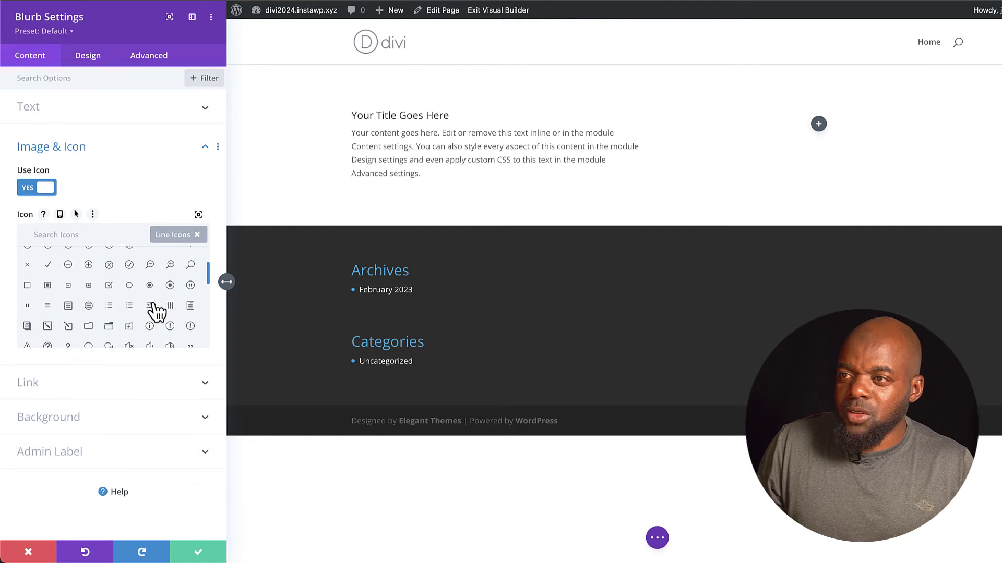
left_click(150, 306)
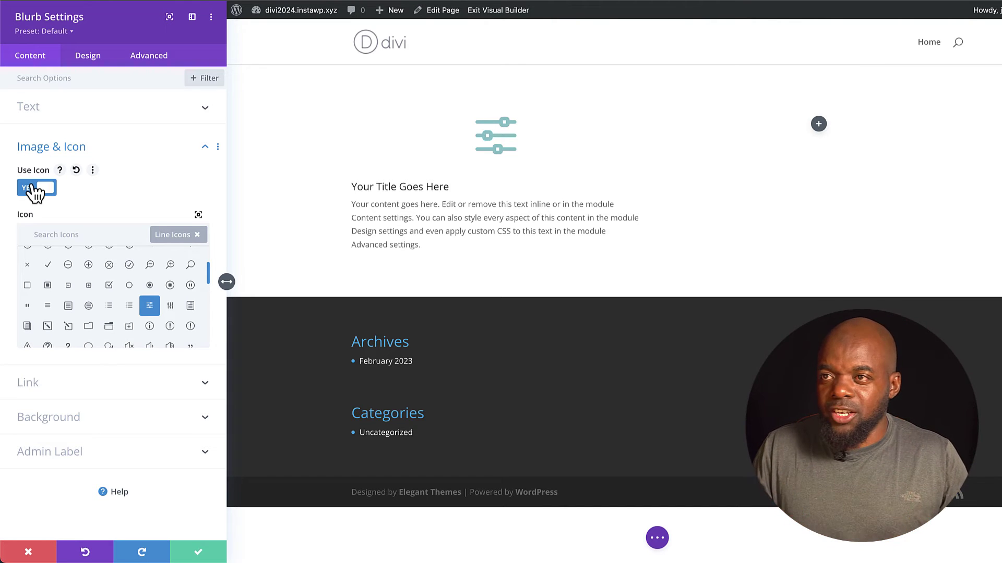
left_click(205, 148)
Set the blurb's title to "Heading Goes Here" and shorten its body text so it ends after "this content in the module.".
left_click(112, 117)
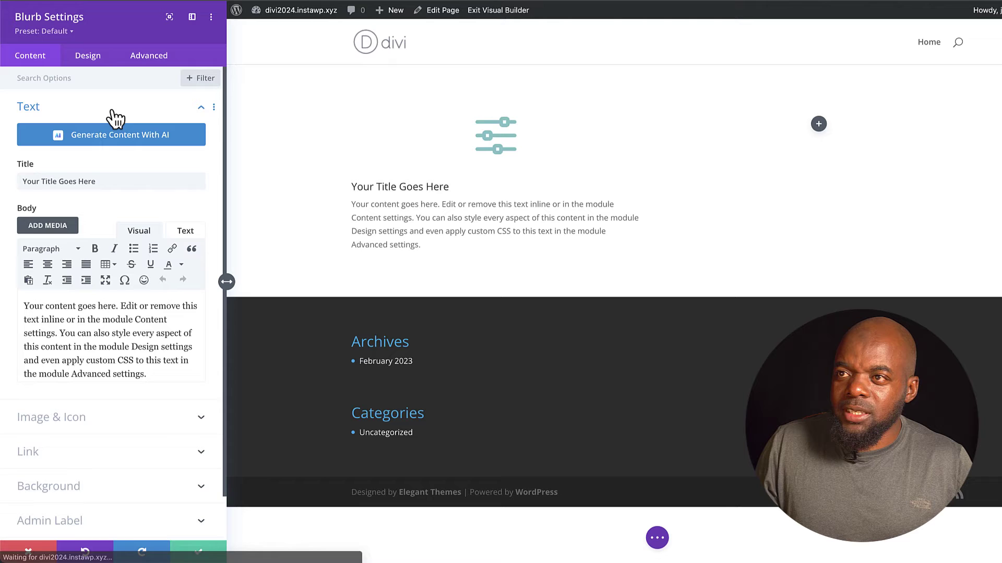
triple_click(120, 181)
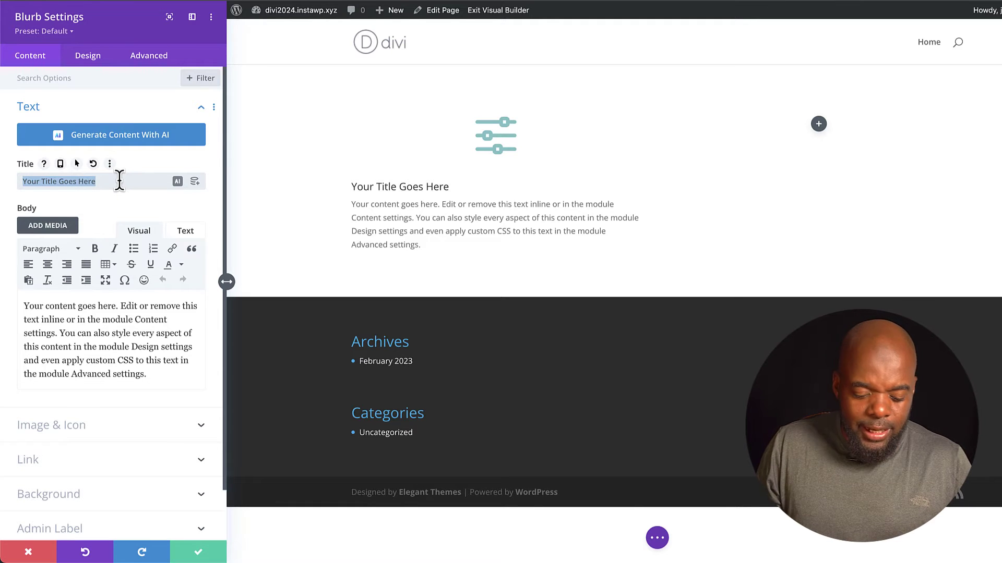
type("Heading Goes Here")
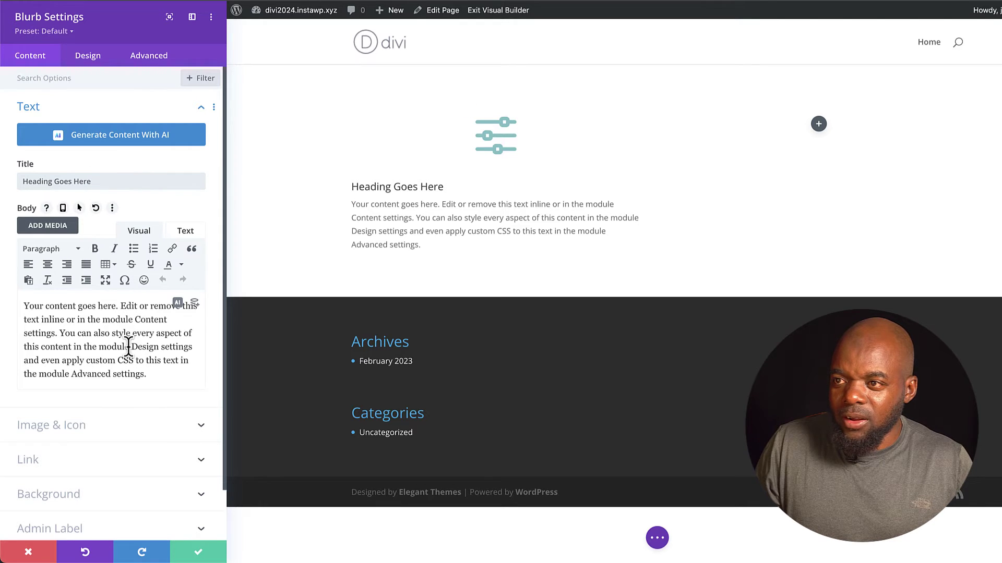
left_click_drag(129, 346, 168, 386)
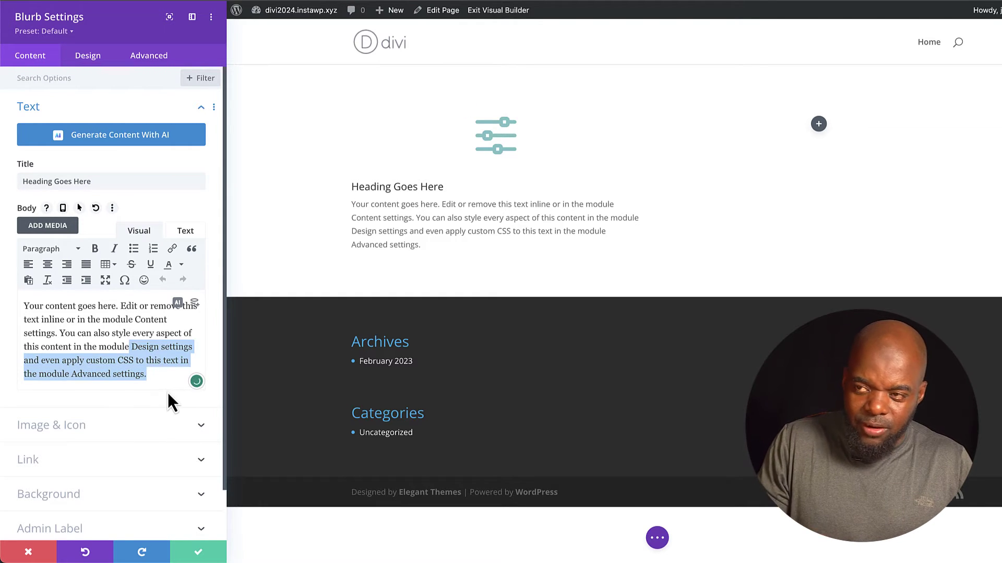
key("BackSpace")
type(".")
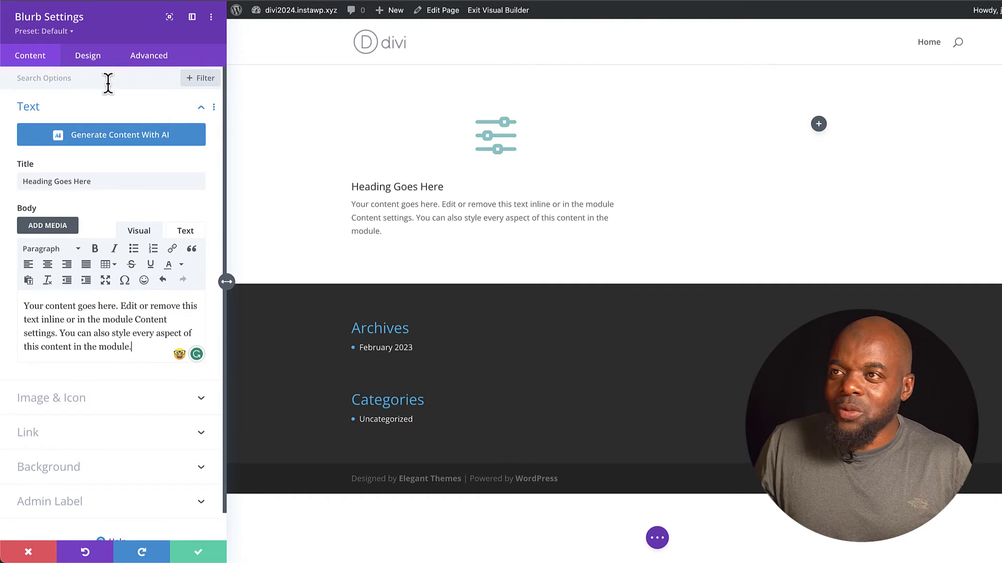
Change the blurb icon's colour to the saved blue and set its width to 60px.
left_click(88, 57)
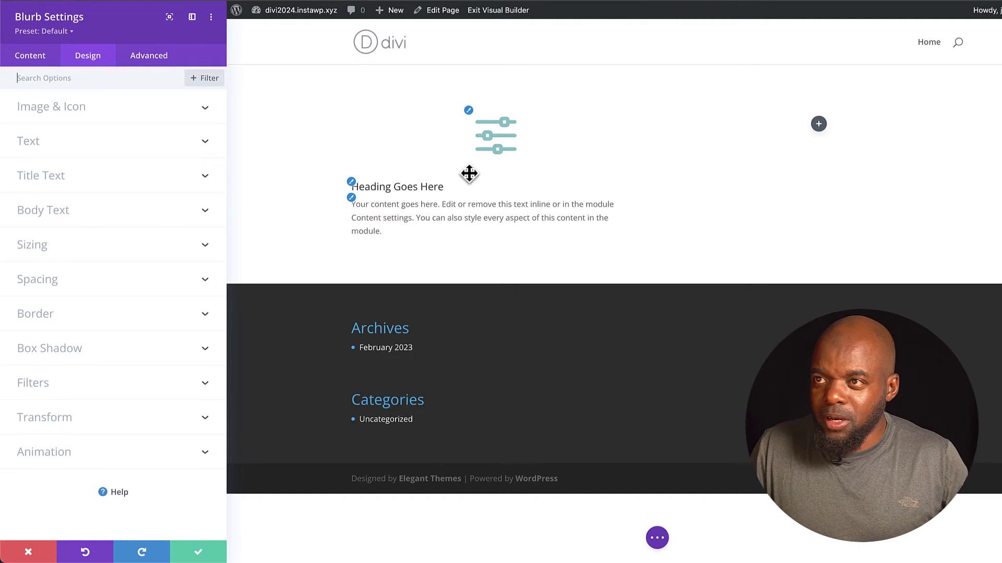
left_click(85, 110)
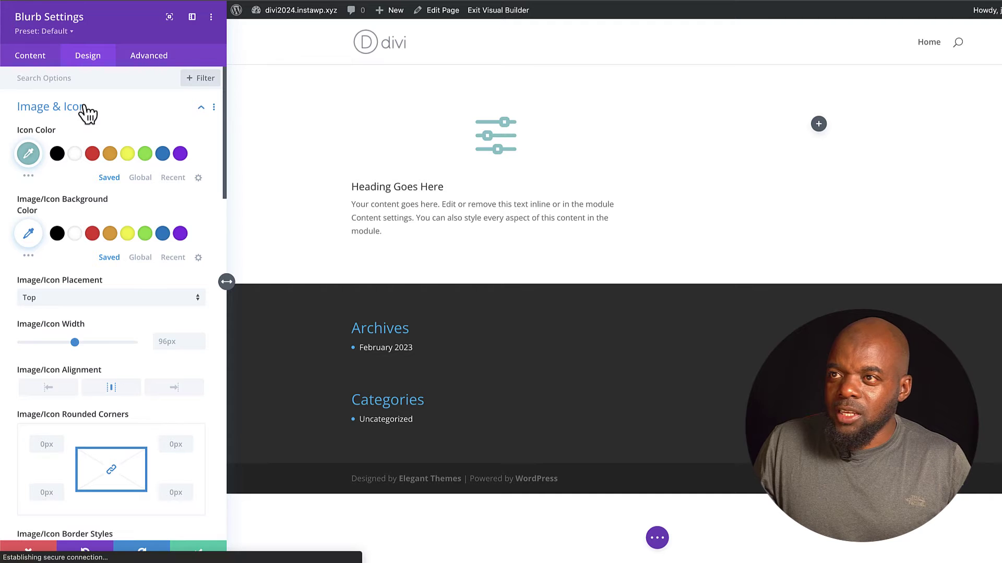
left_click(163, 155)
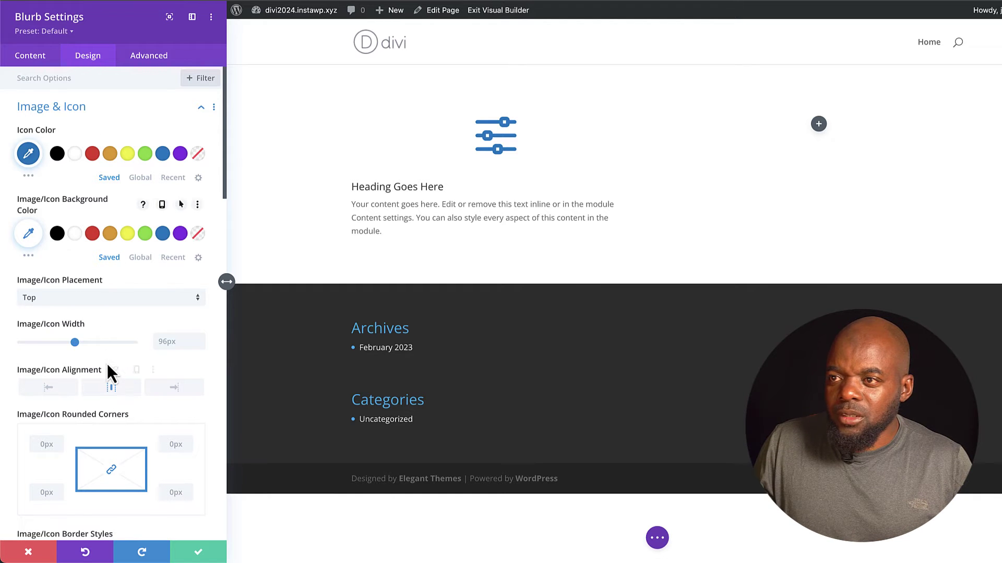
left_click_drag(73, 343, 54, 347)
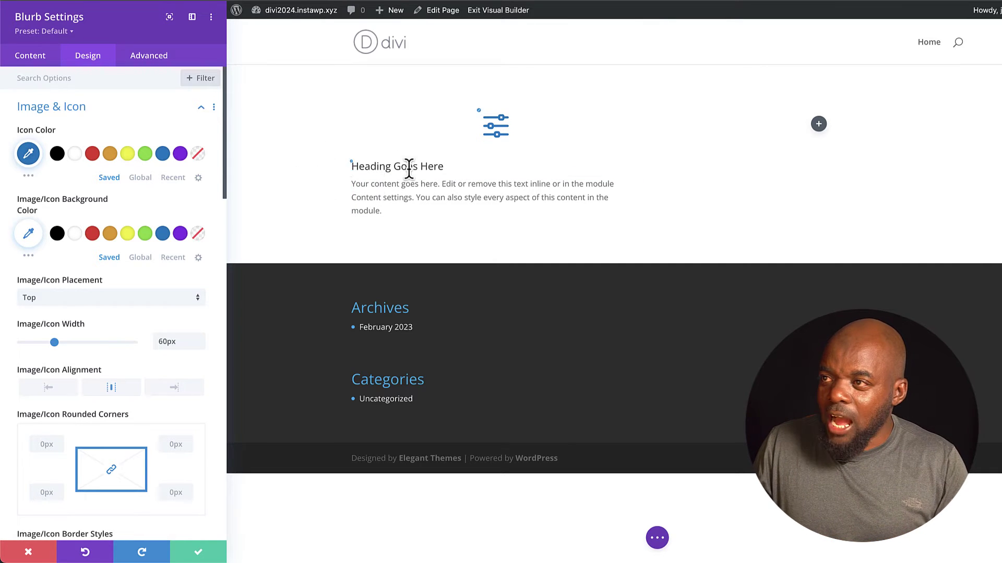
Centre the blurb's title text and set its font to Poppins.
left_click(352, 162)
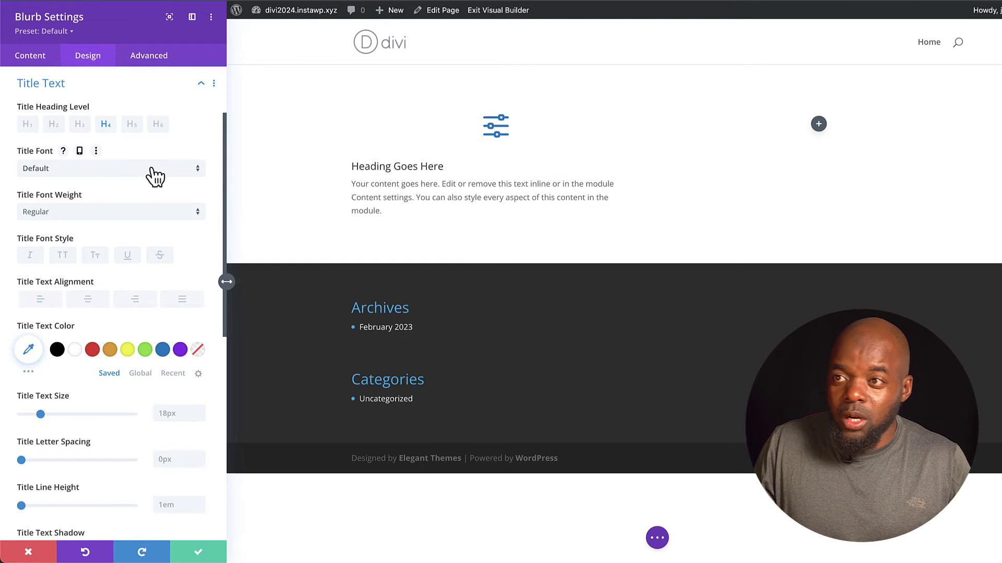
left_click(89, 301)
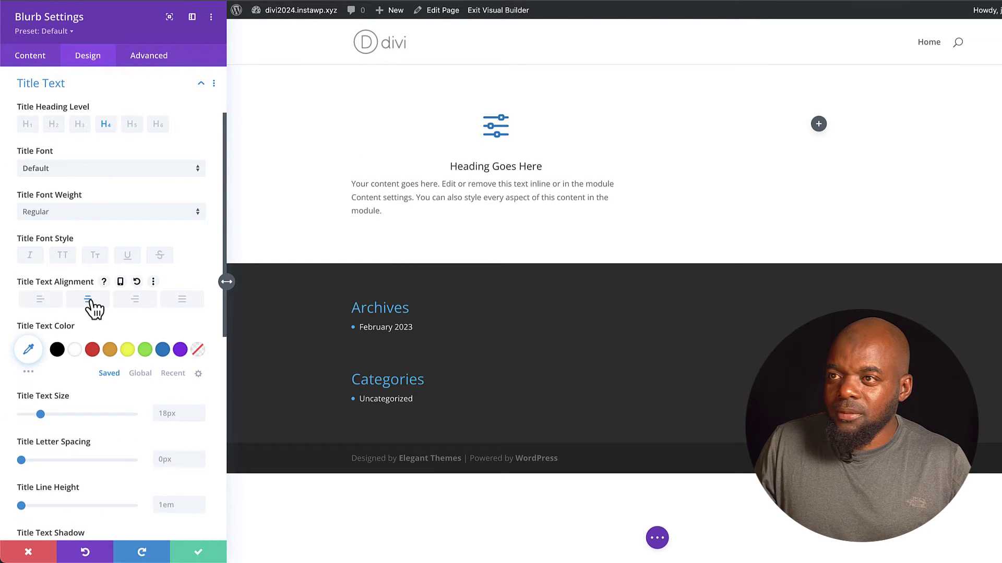
left_click(76, 178)
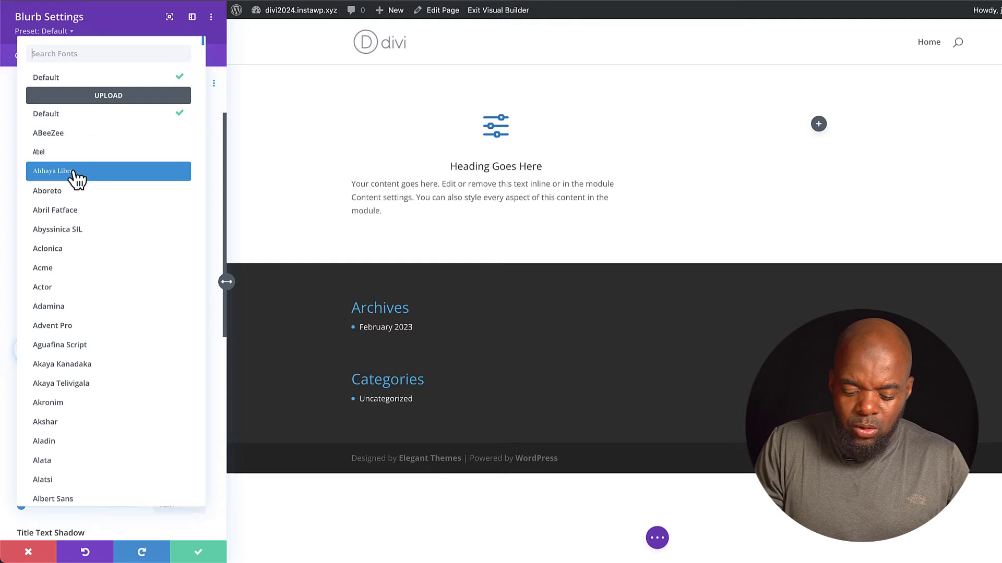
type("po")
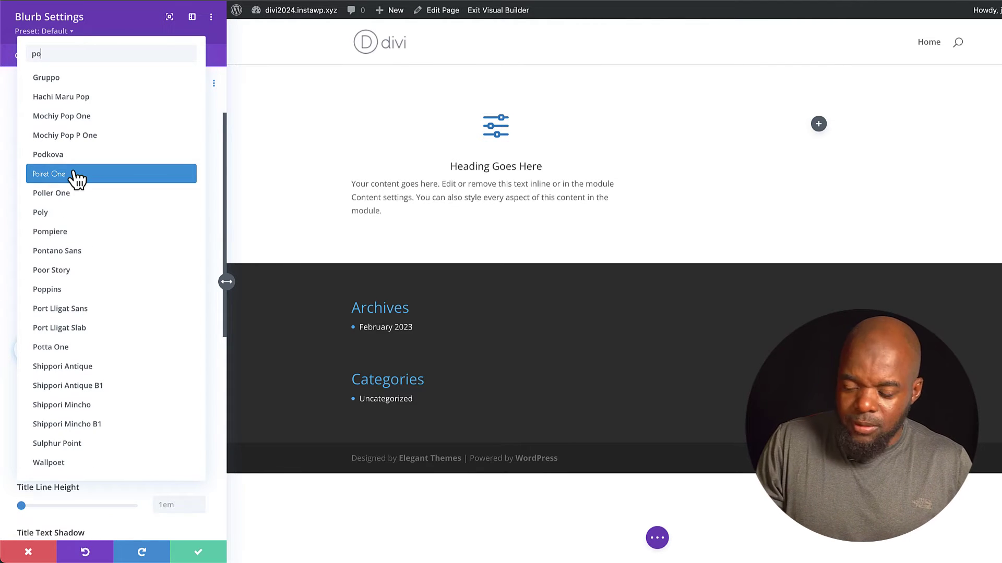
type("pp")
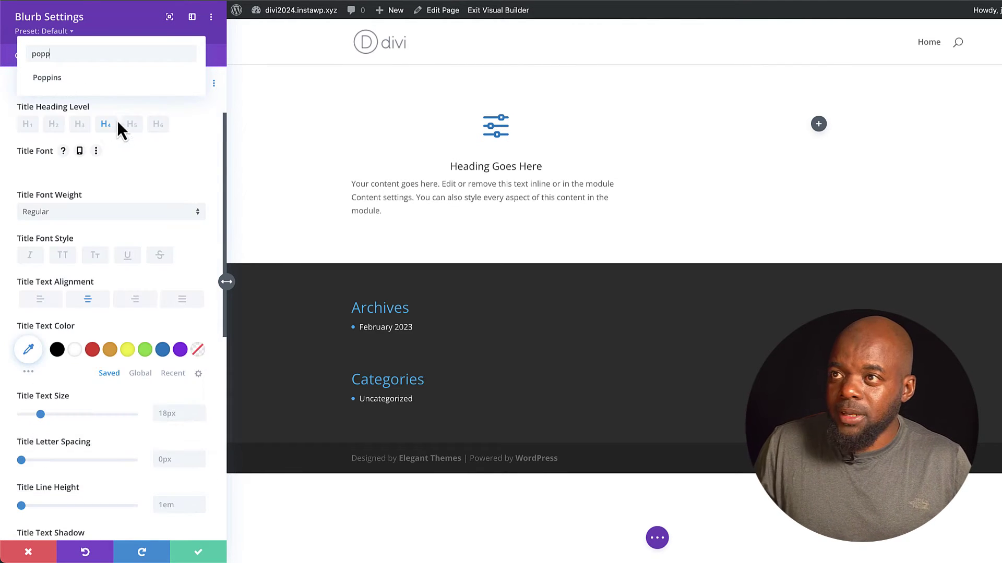
left_click(125, 81)
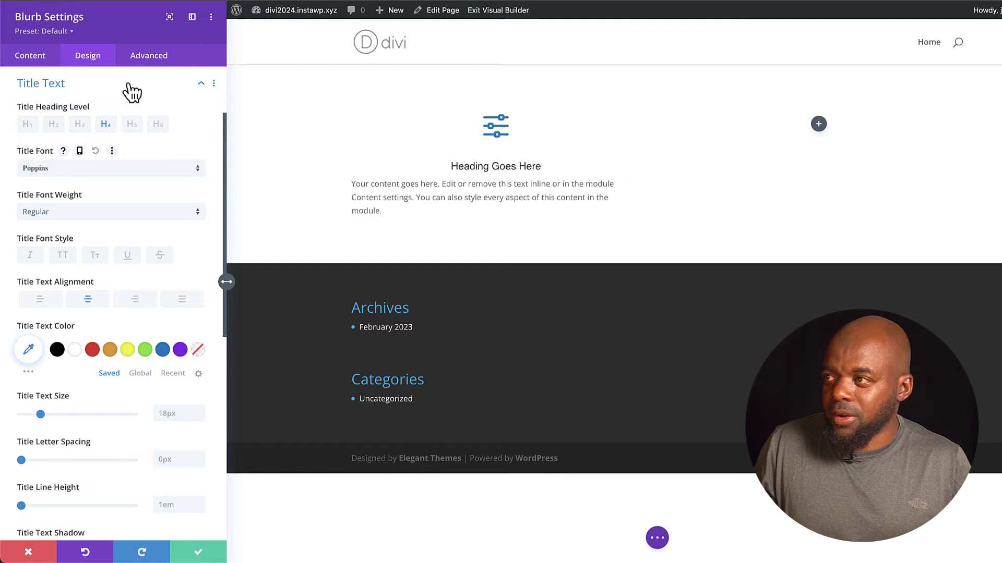
Give the blurb's title a Bold font weight and an all-uppercase style.
left_click(83, 213)
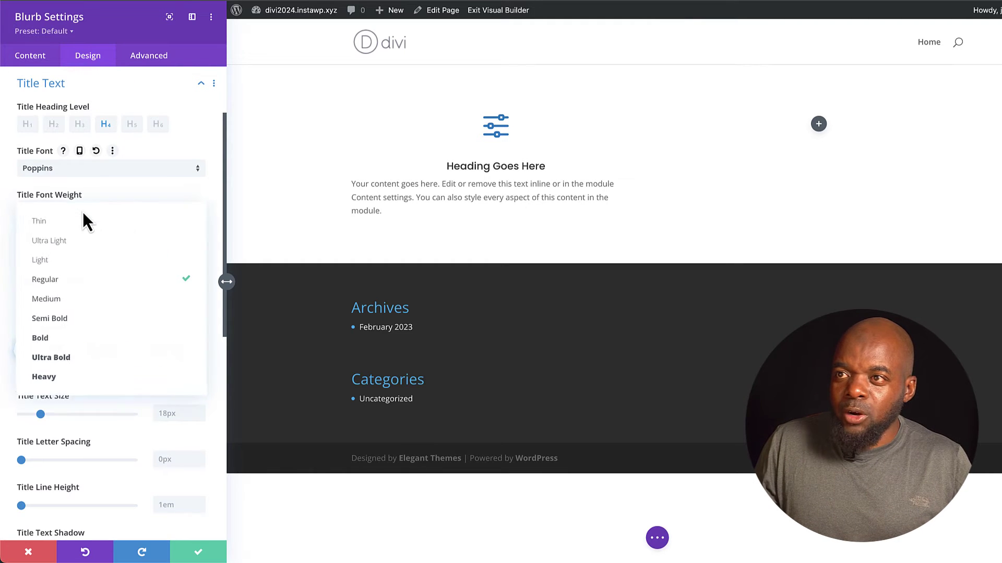
left_click(107, 335)
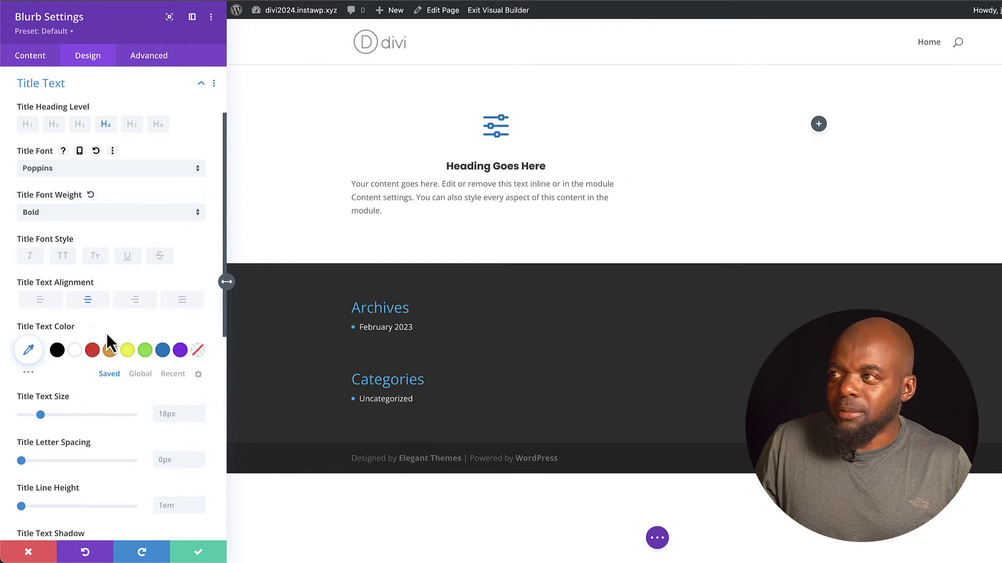
left_click(62, 258)
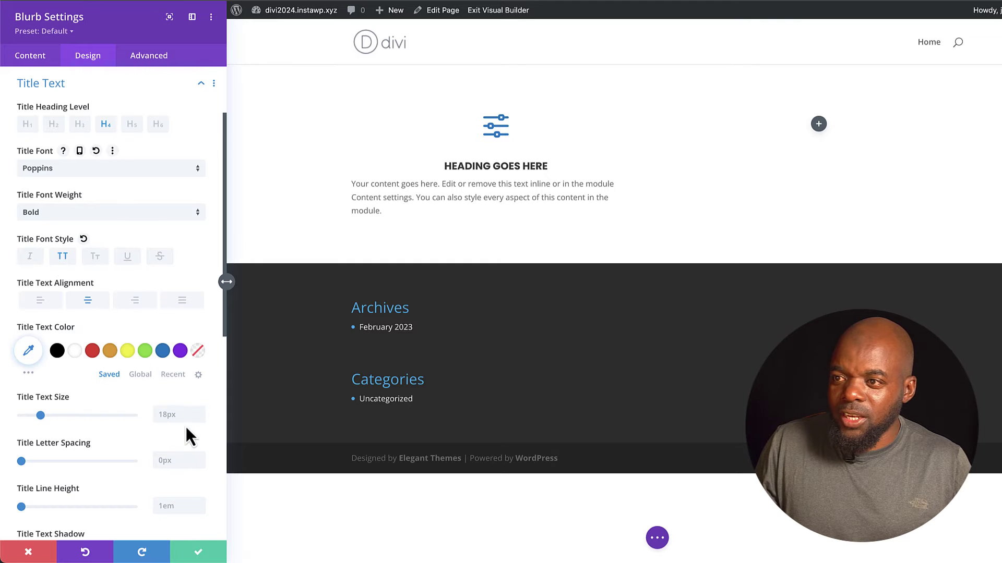
Set the title text size to 25px and its letter spacing to 2px.
left_click(201, 411)
left_click(201, 410)
left_click(200, 411)
left_click(200, 411)
left_click(200, 410)
left_click(200, 411)
left_click(201, 411)
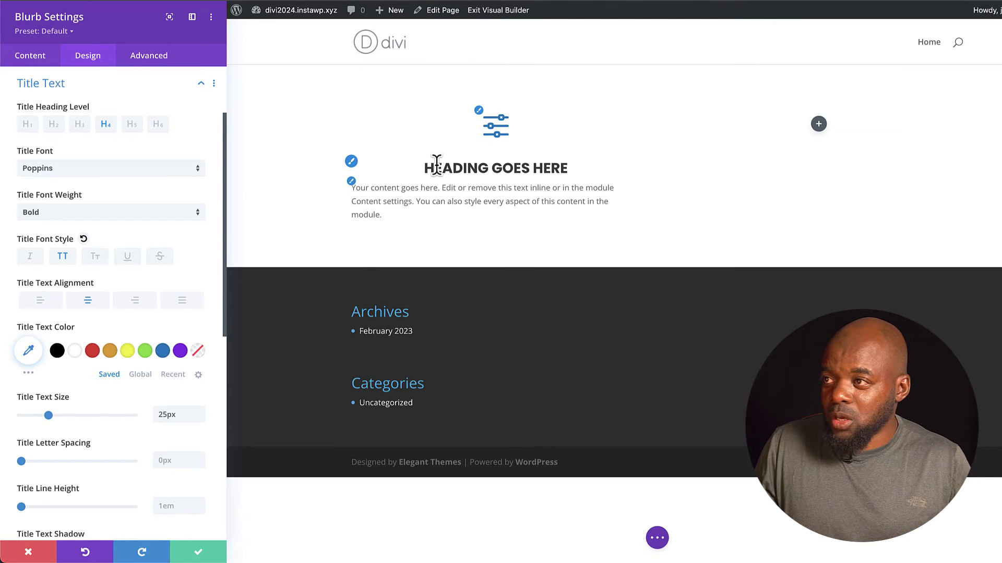
left_click(201, 457)
left_click(201, 458)
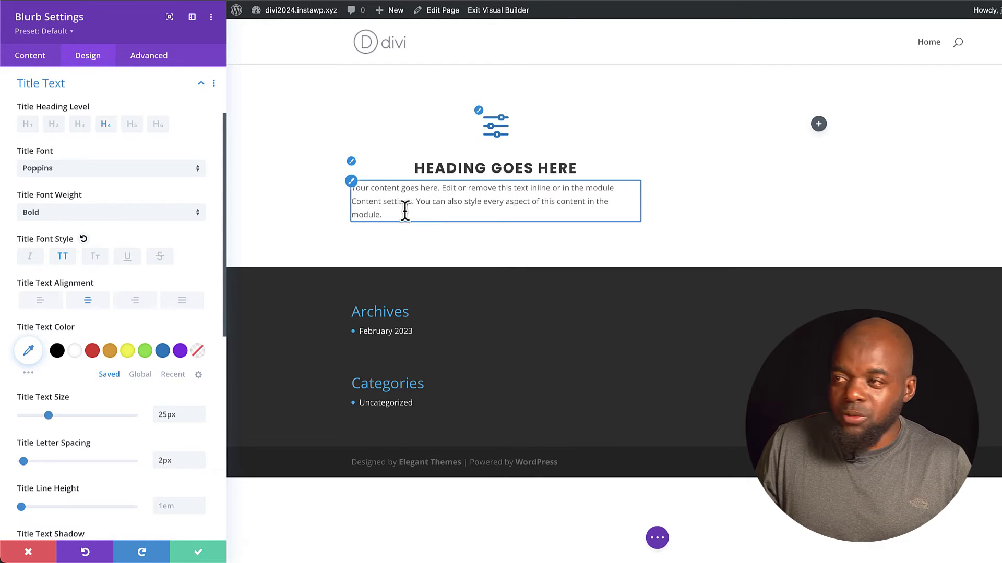
Set the blurb's body text size to 1.2em and its font to Poppins.
left_click(354, 192)
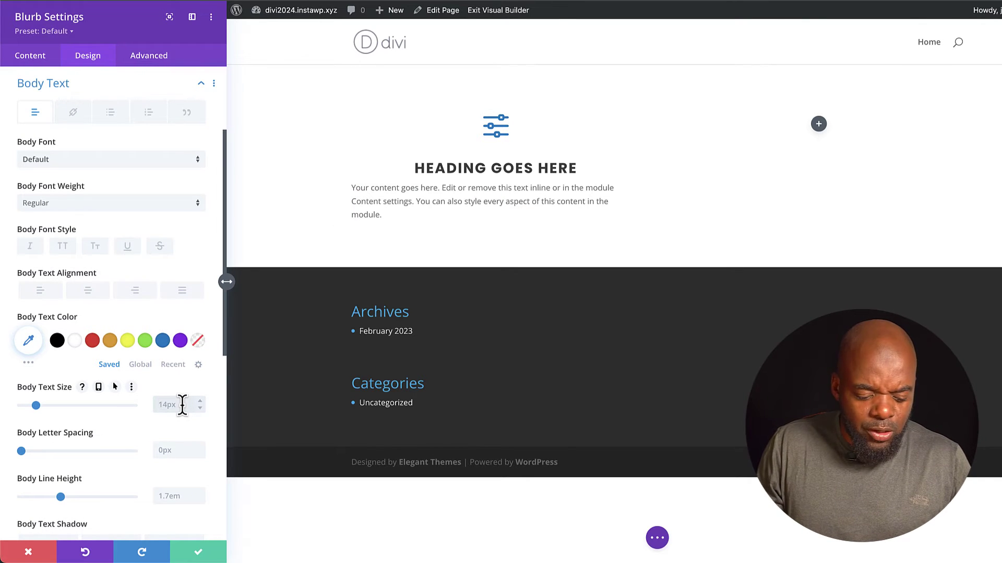
type("m")
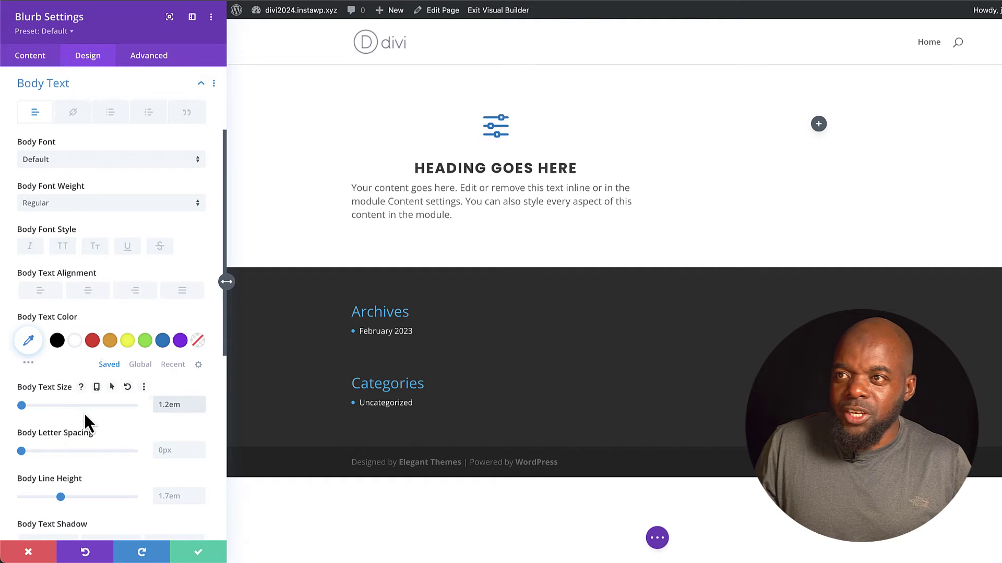
left_click(104, 164)
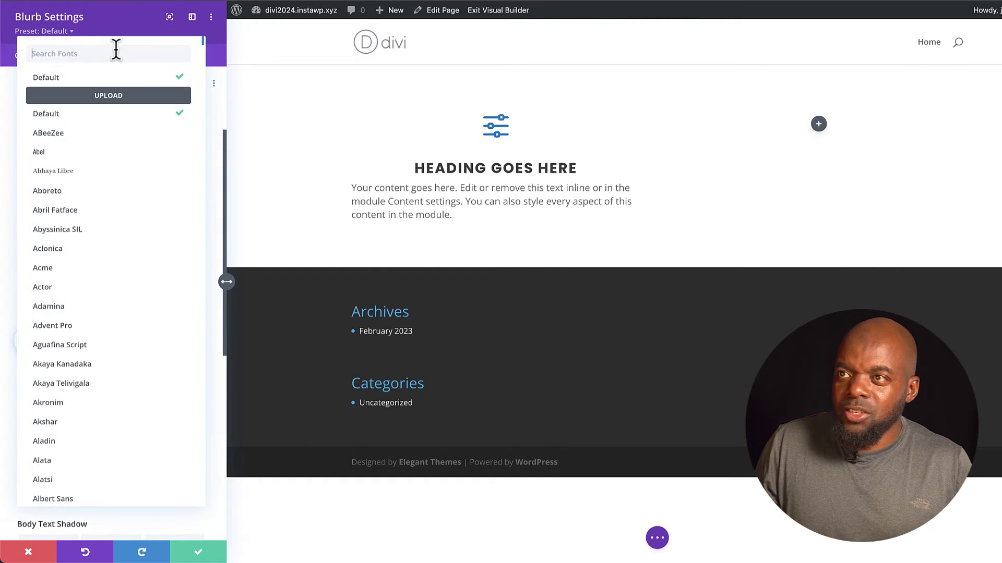
left_click(116, 50)
type("popp")
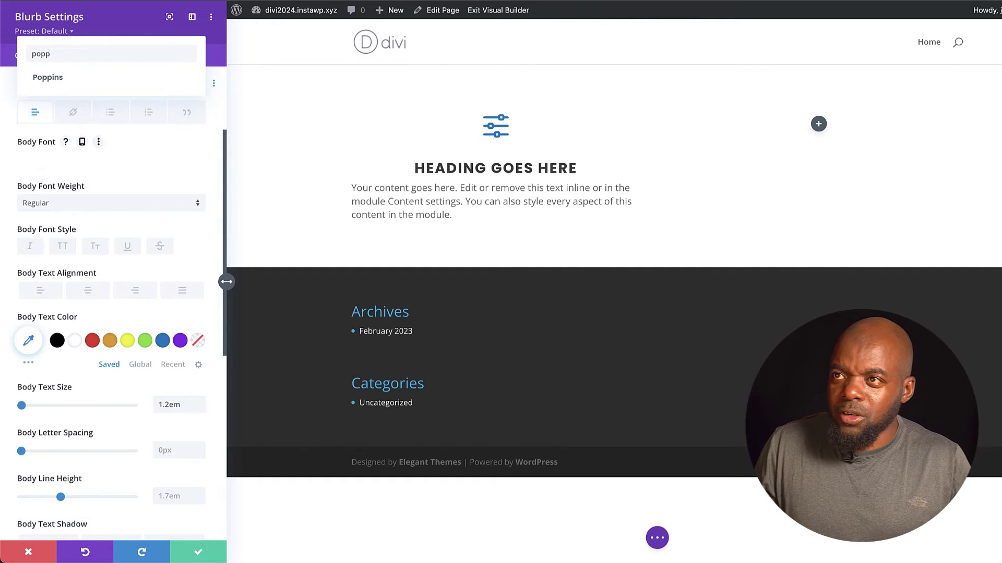
left_click(103, 77)
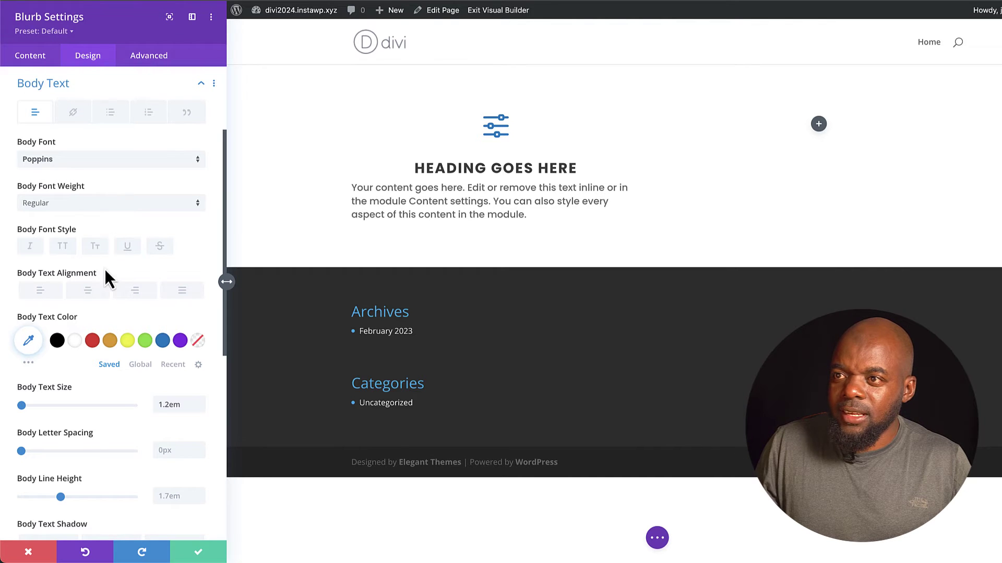
Centre the blurb's body text and set its line height to 1.8em.
left_click(89, 293)
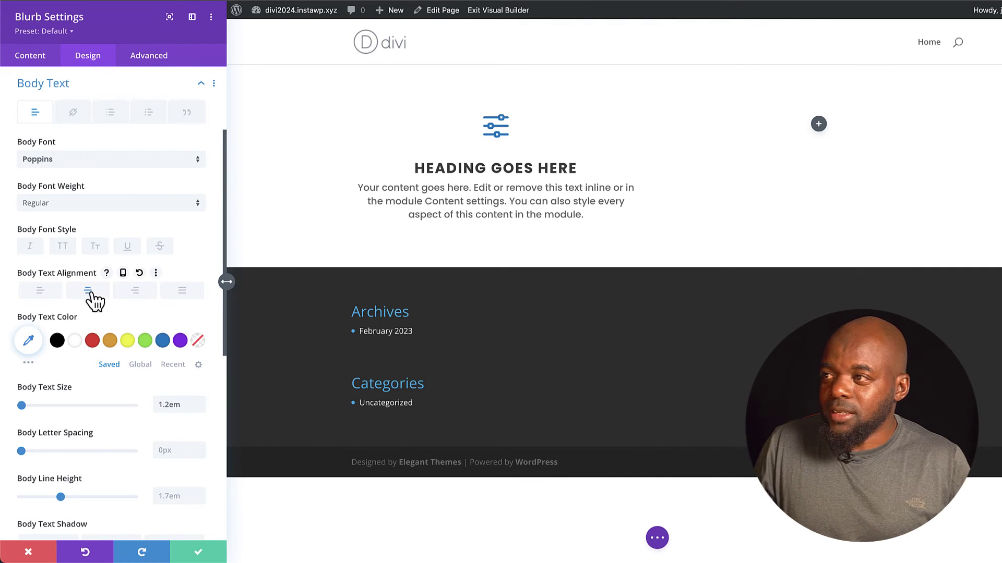
scroll(145, 457, "down", 2)
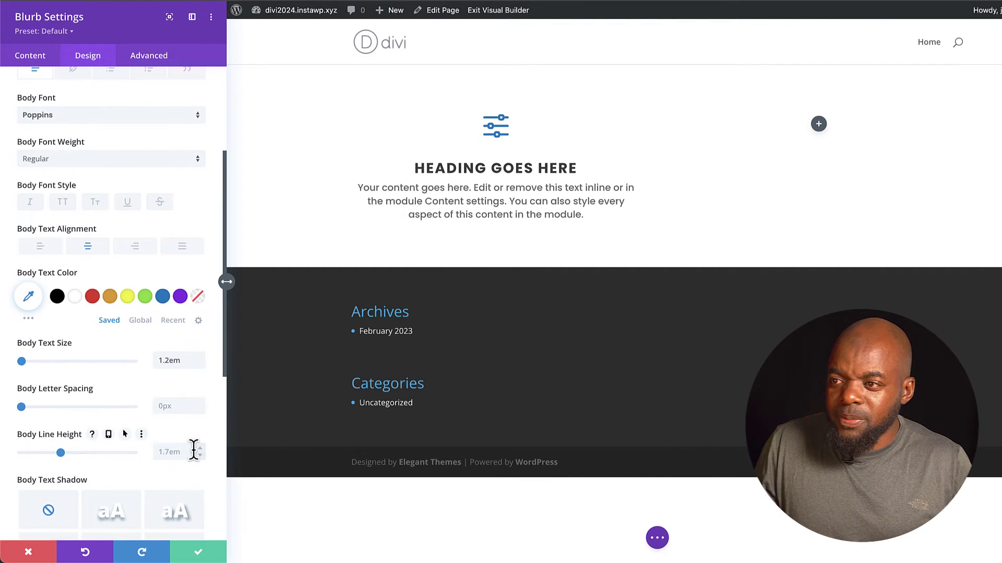
left_click(200, 448)
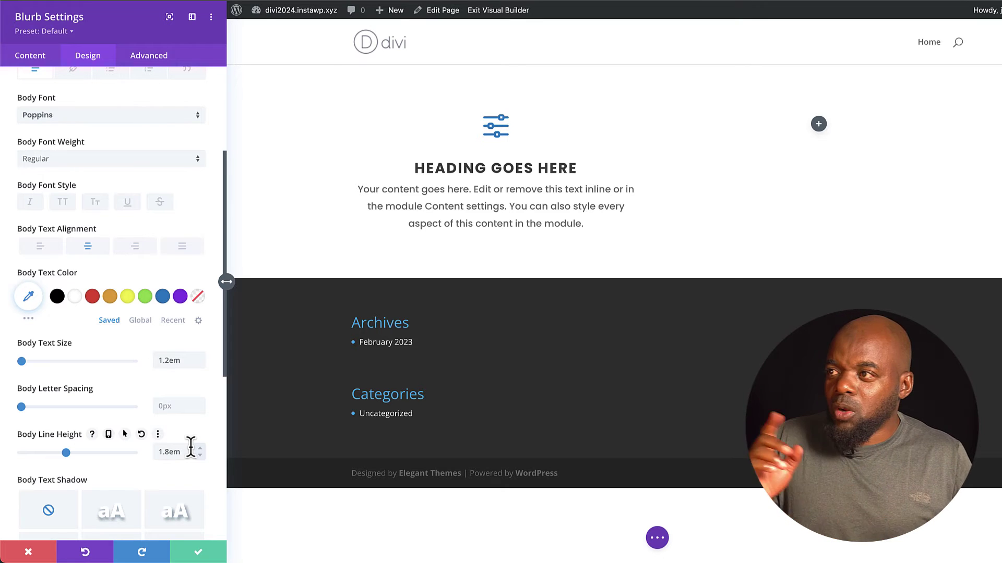
Create a preset from the blurb's current styles, name it "Blurb One", assign it as the default and save it.
left_click(69, 32)
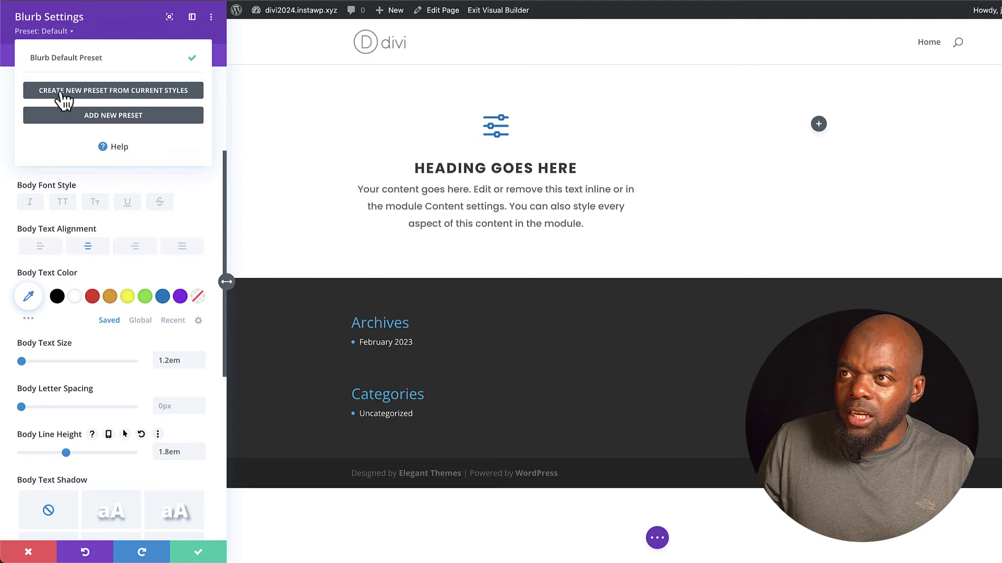
left_click(166, 93)
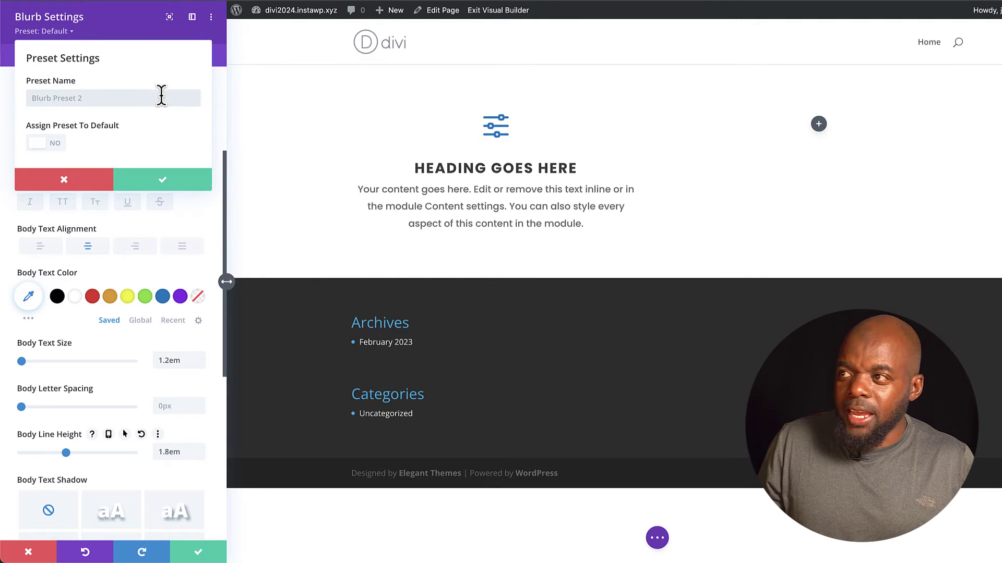
type("Blurd")
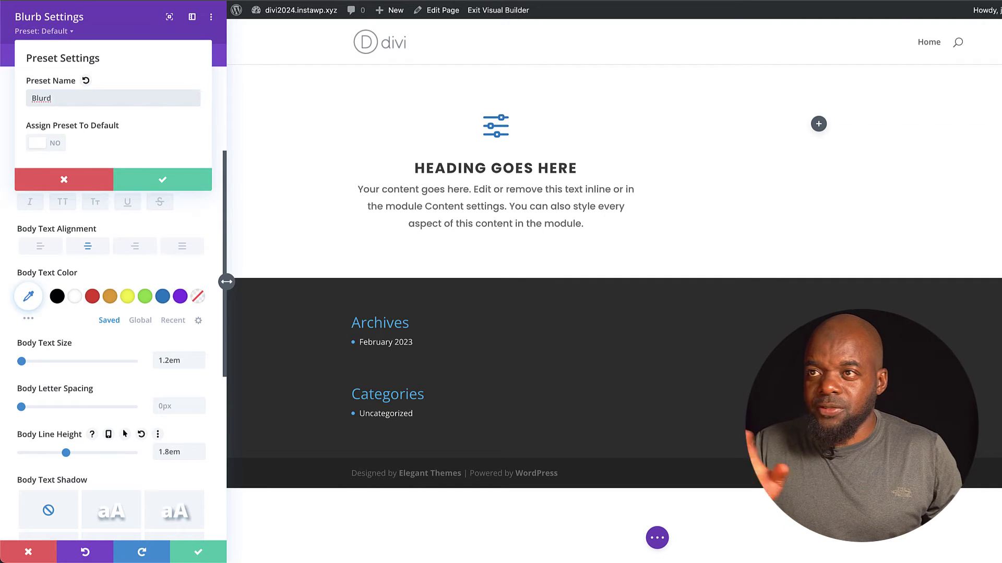
key("BackSpace")
type("b O")
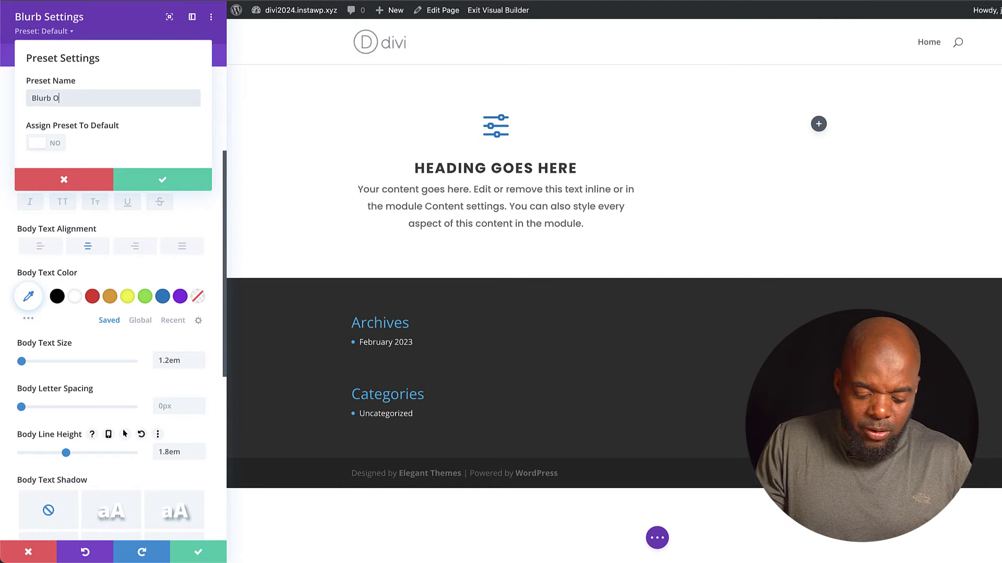
type("ne")
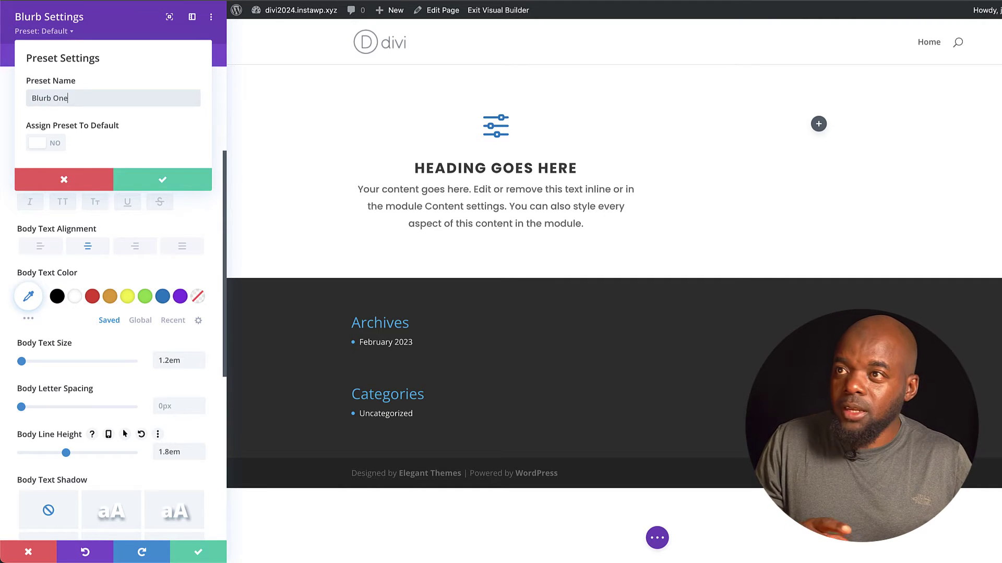
left_click(58, 144)
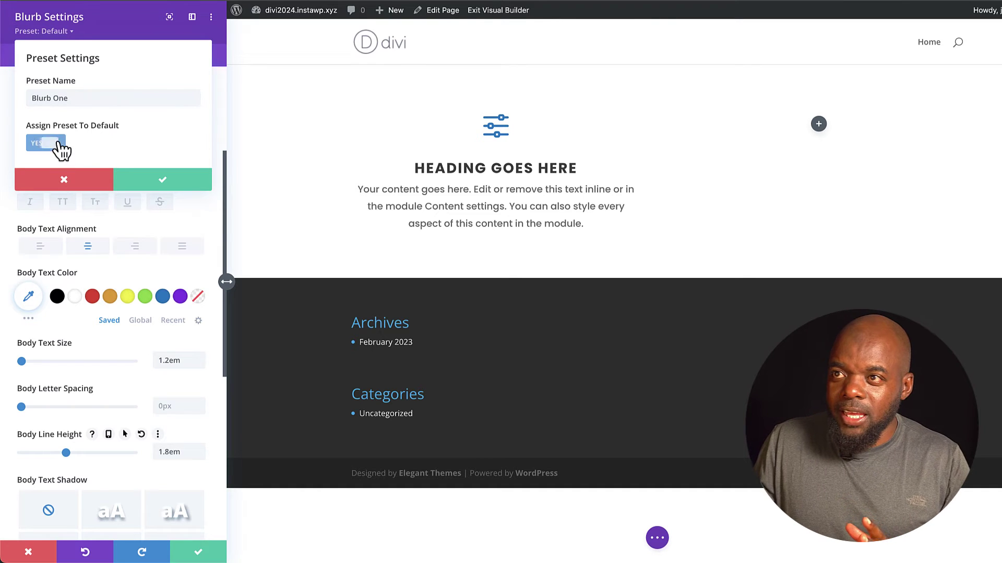
left_click(163, 179)
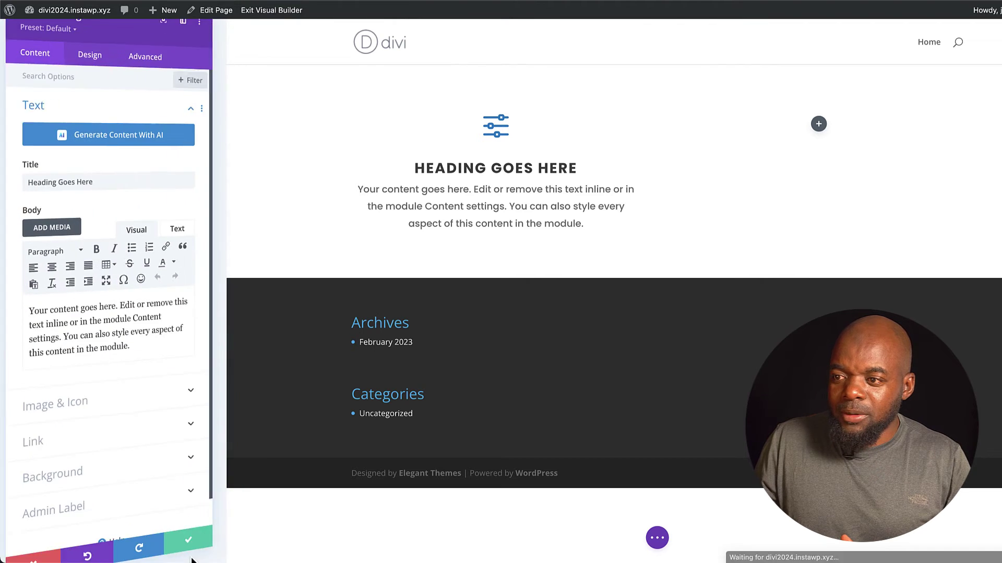
Save and delete the styled blurb, and insert a fresh Blurb module in the row's first column.
left_click(198, 556)
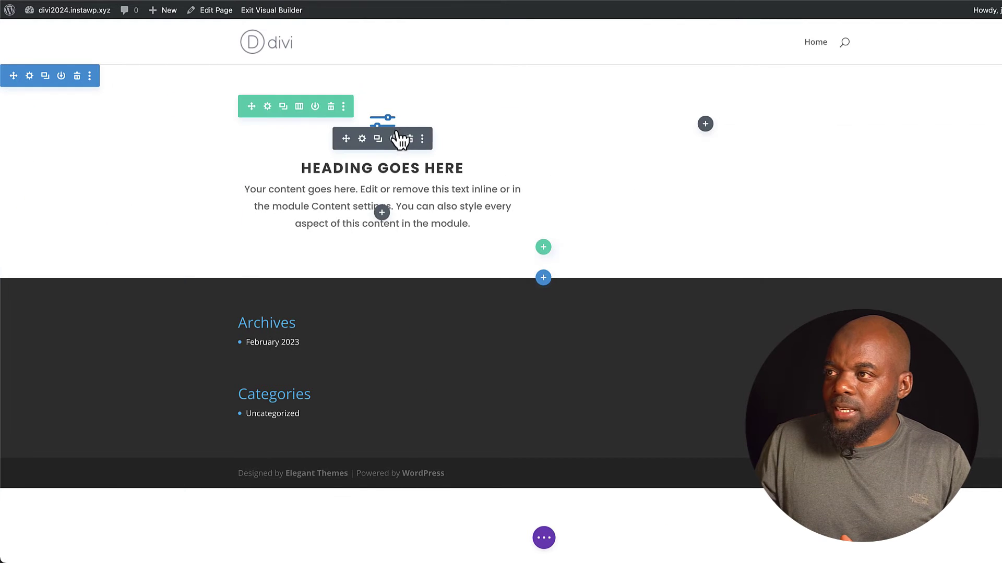
left_click(410, 139)
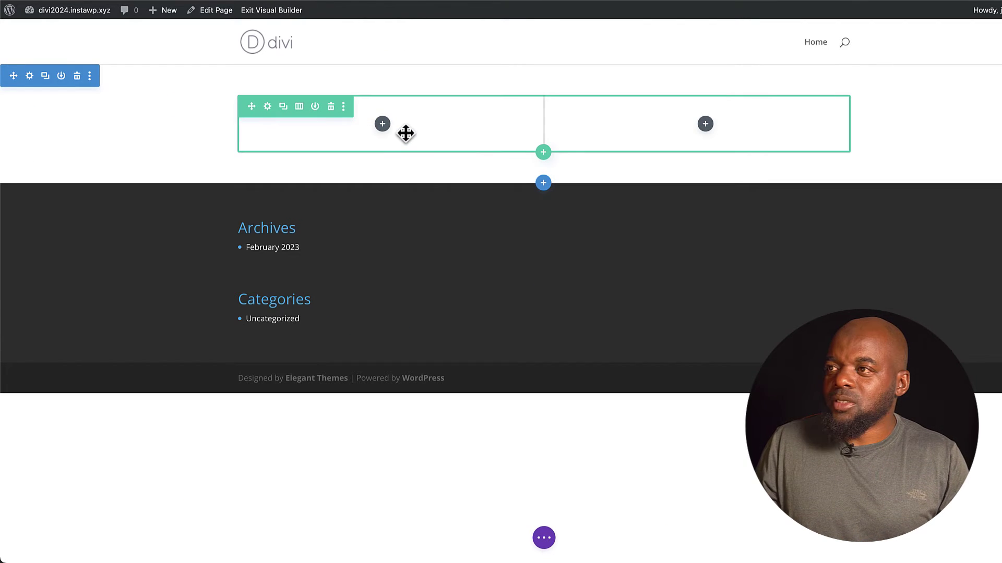
left_click(386, 128)
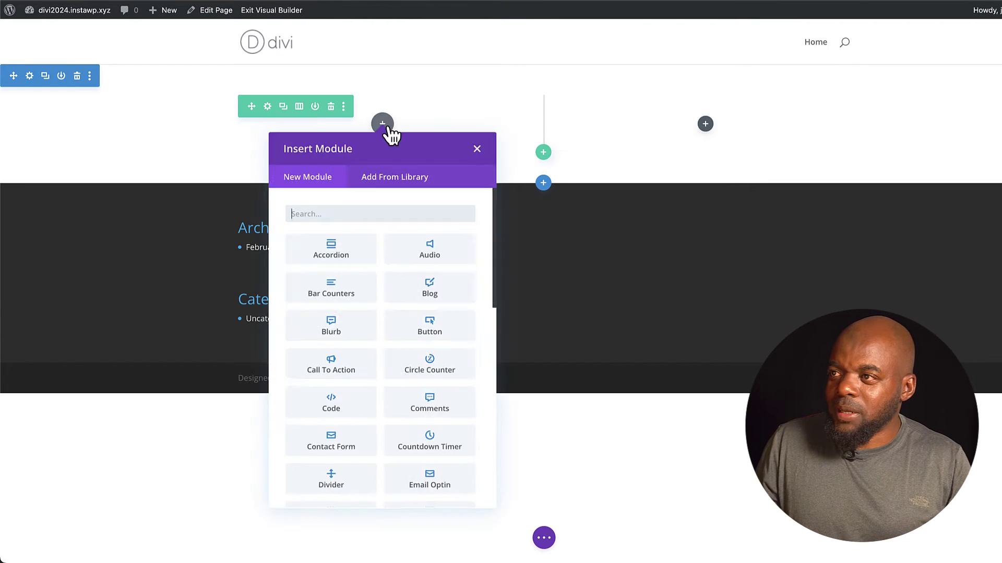
left_click(373, 214)
type("blur")
left_click(369, 267)
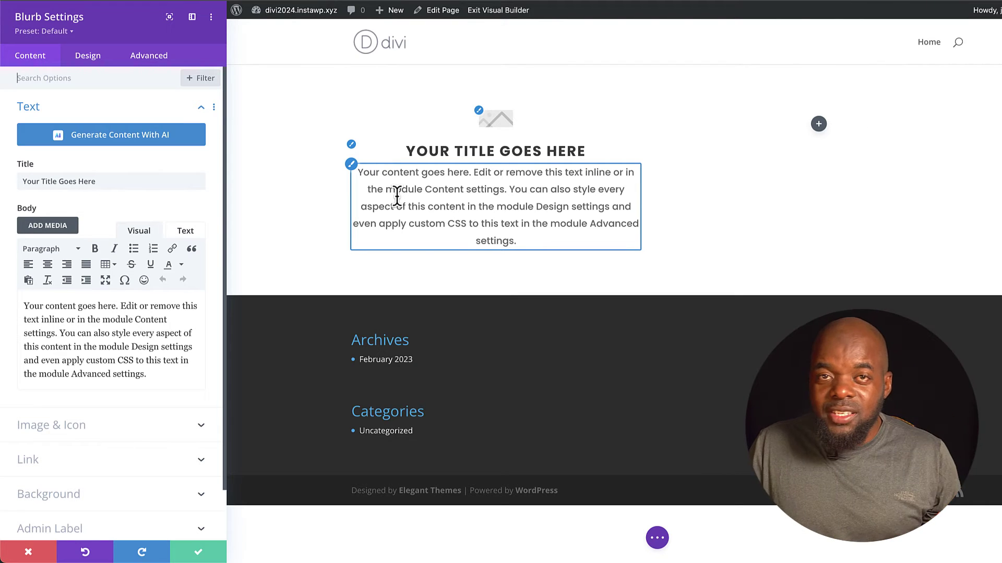
Enable the icon option for the new blurb, choose the camera icon and save the module.
left_click(102, 428)
left_click(48, 192)
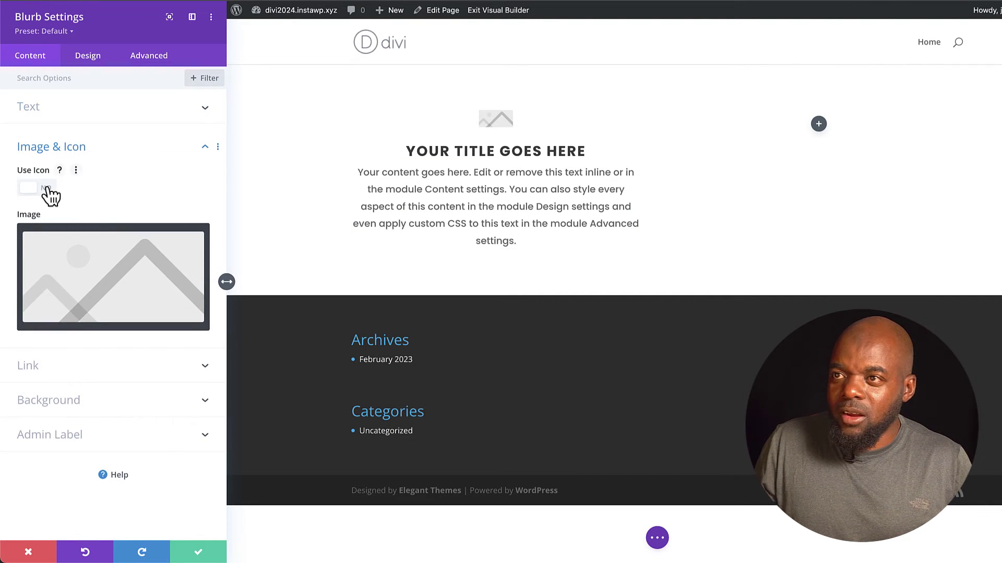
scroll(146, 295, "down", 5)
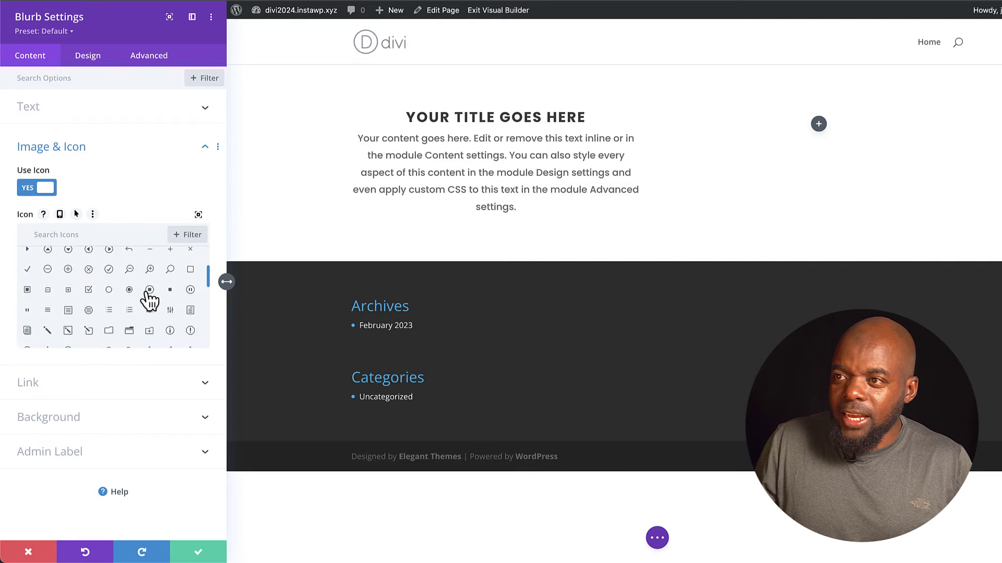
scroll(149, 300, "down", 1)
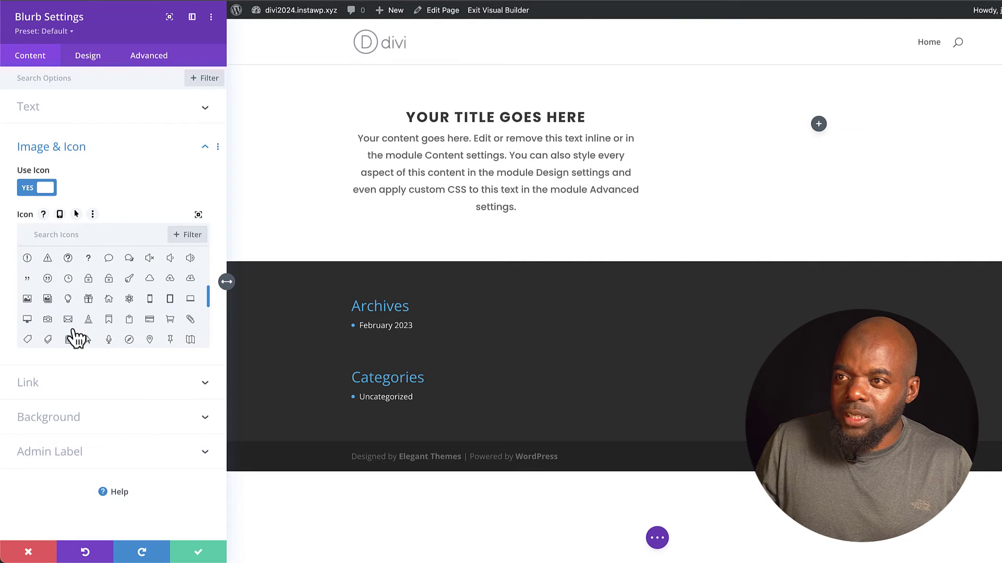
left_click(47, 319)
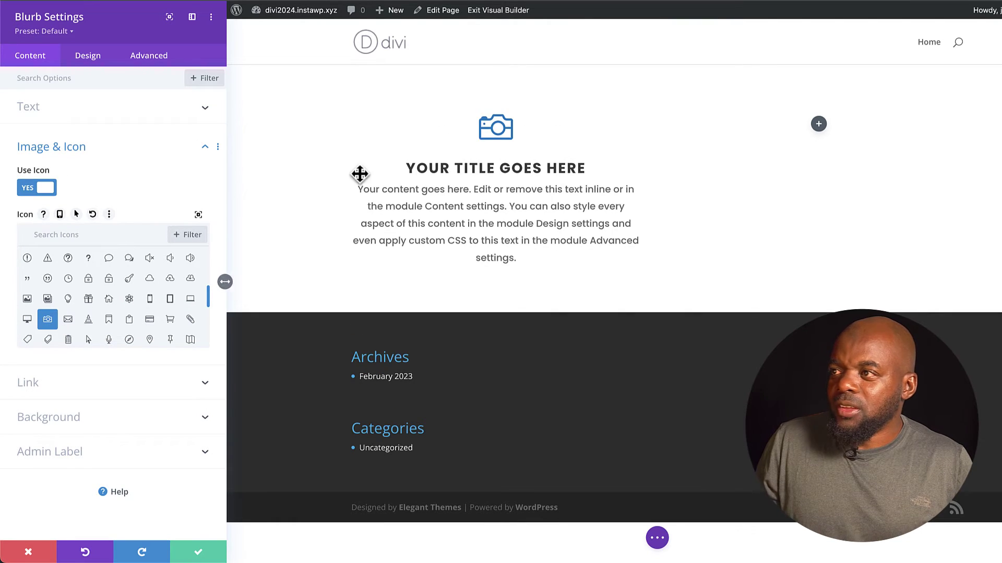
left_click(205, 552)
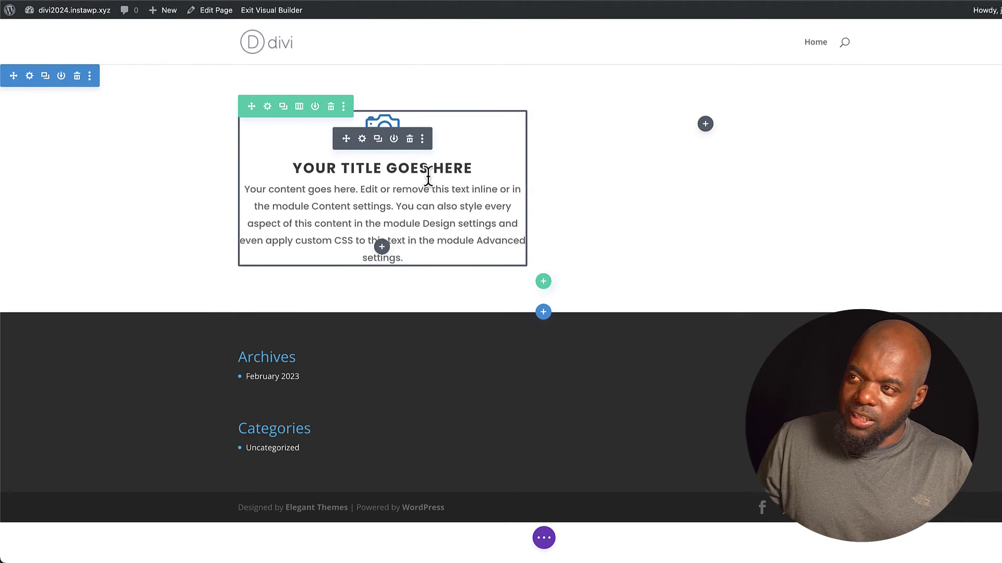
Insert a Blurb module in the second column and open the media library to choose its image.
left_click(705, 125)
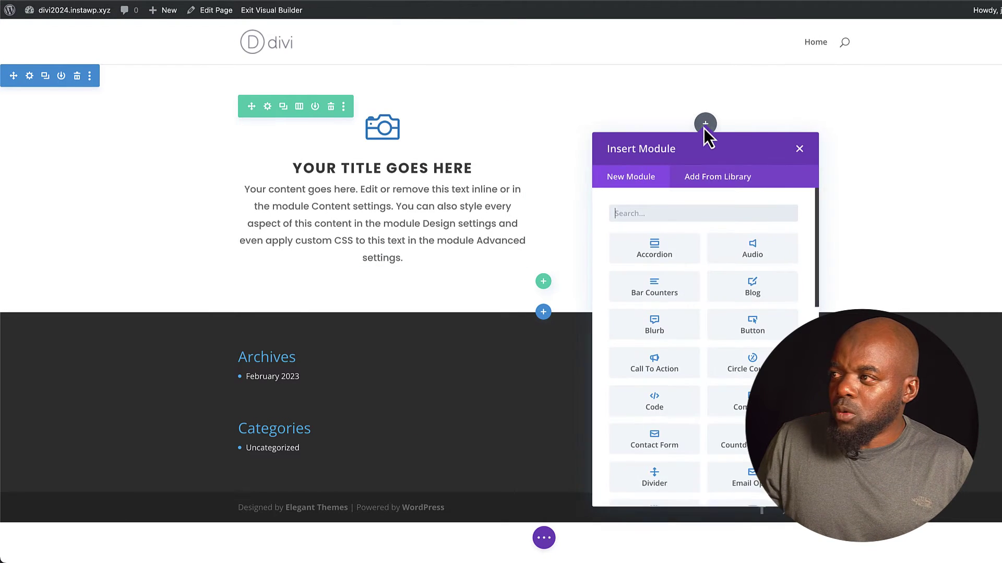
left_click(670, 329)
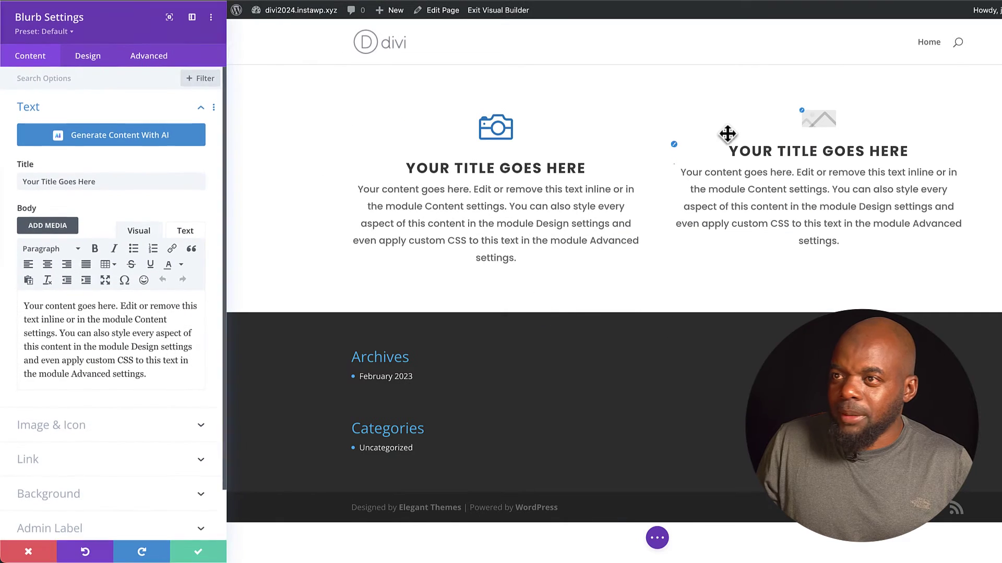
left_click(102, 439)
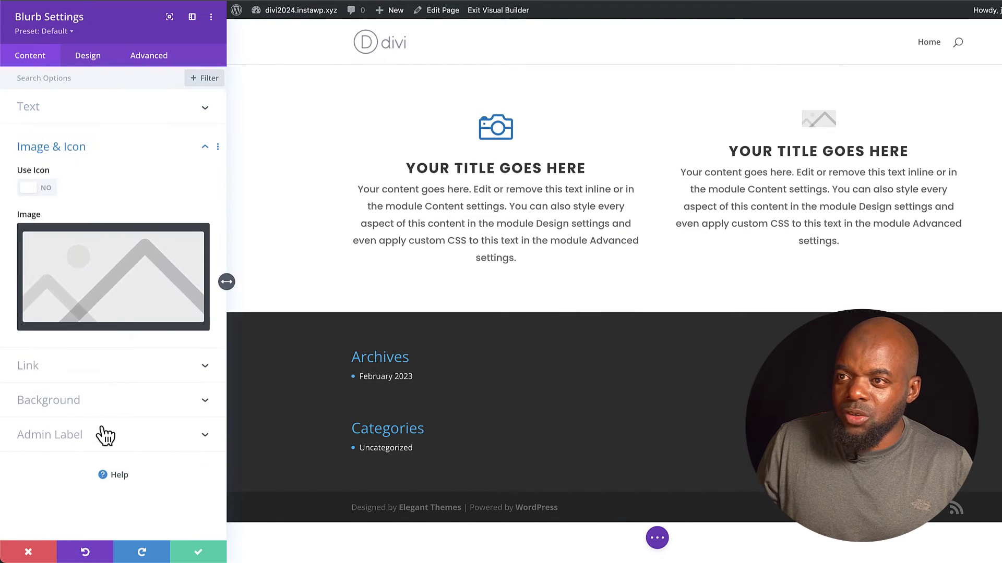
left_click(123, 282)
left_click(215, 56)
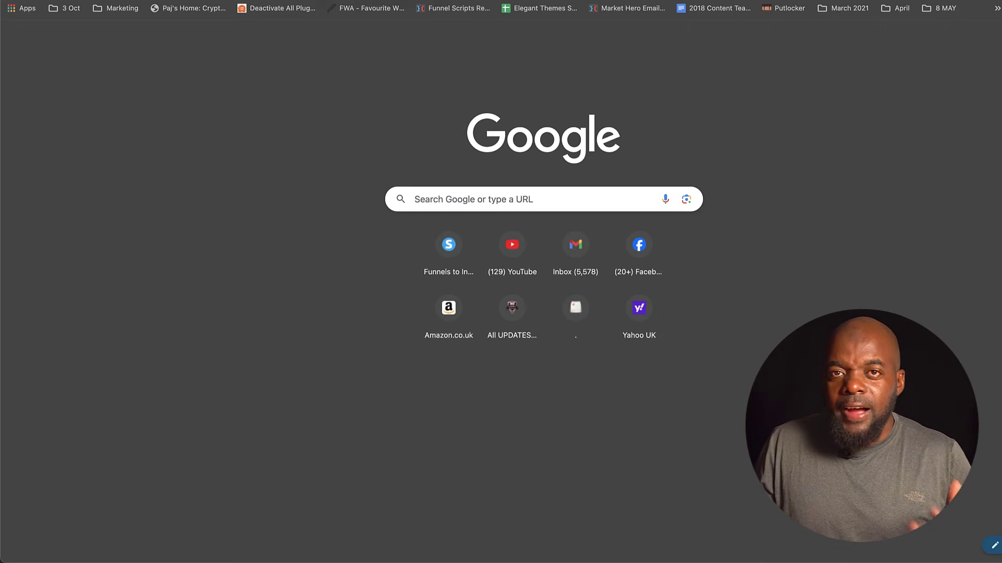
Go to Pexels in the browser and download the holiday photo of tents overlooking mountains in the Small 640×415 size.
left_click(521, 199)
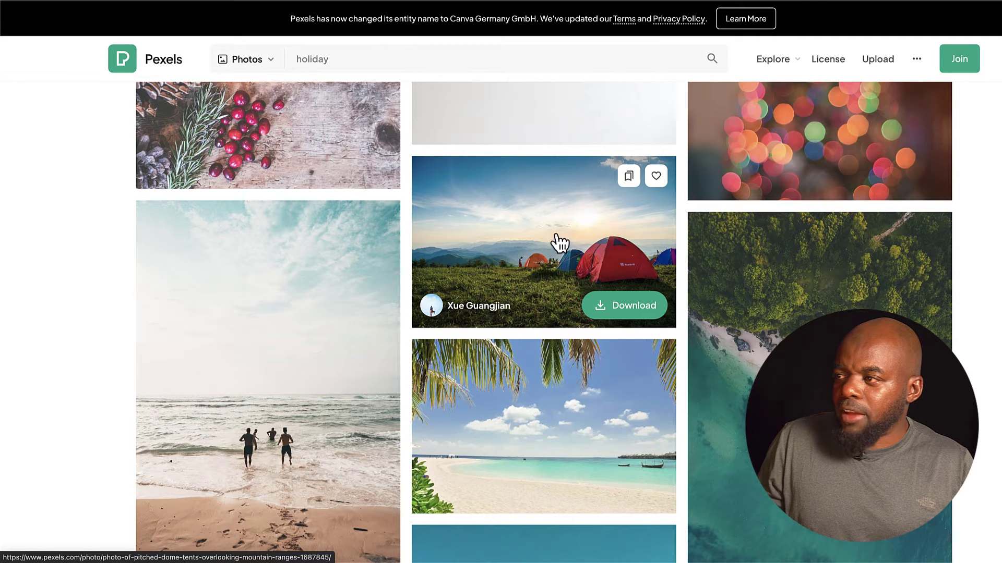
left_click(554, 240)
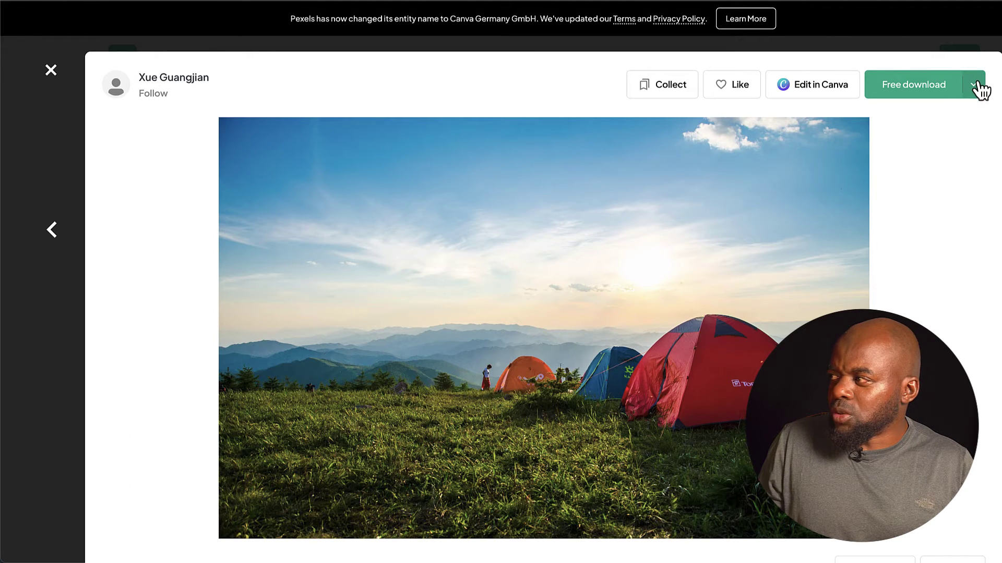
left_click(978, 88)
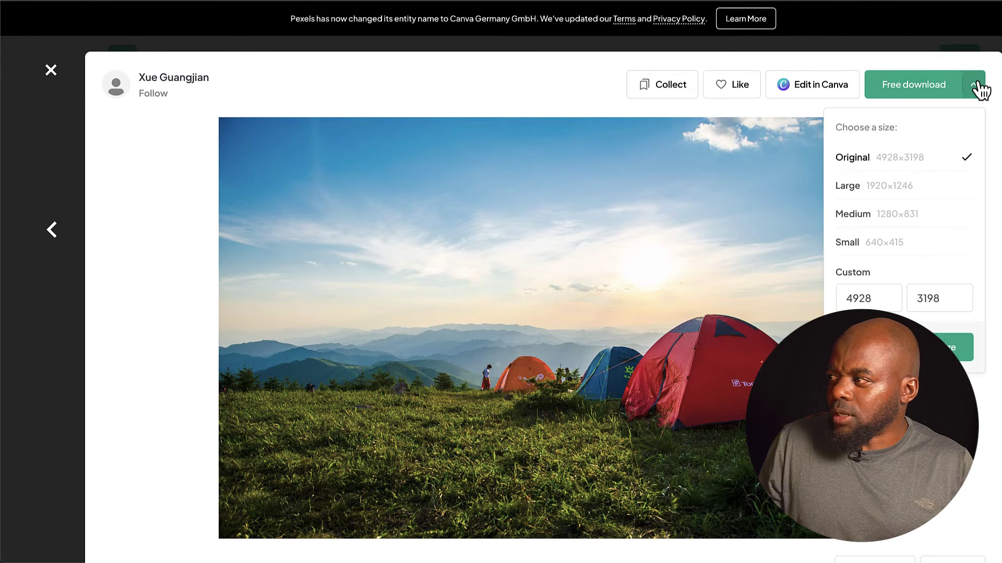
left_click(928, 242)
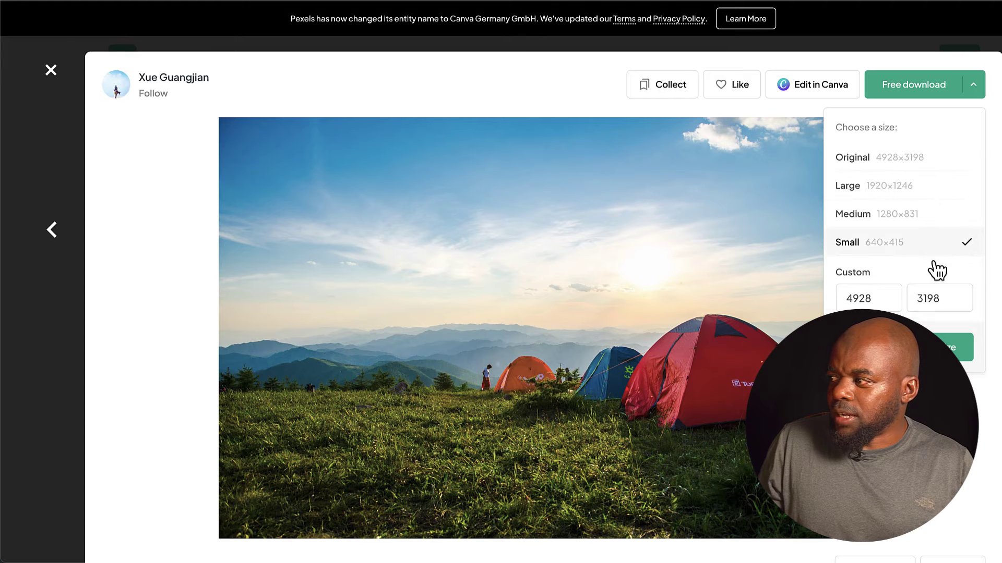
left_click(955, 347)
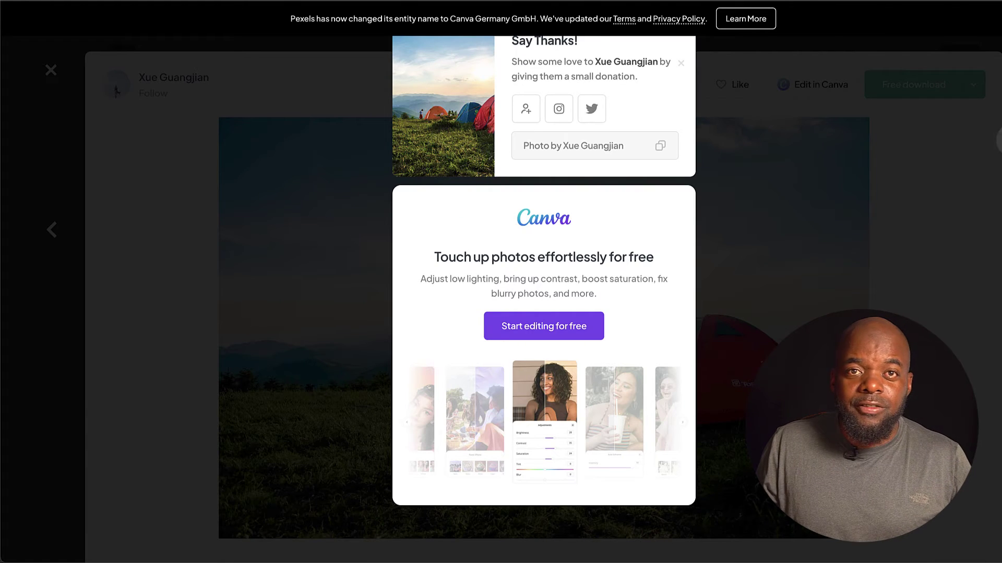
left_click_drag(802, 547, 802, 562)
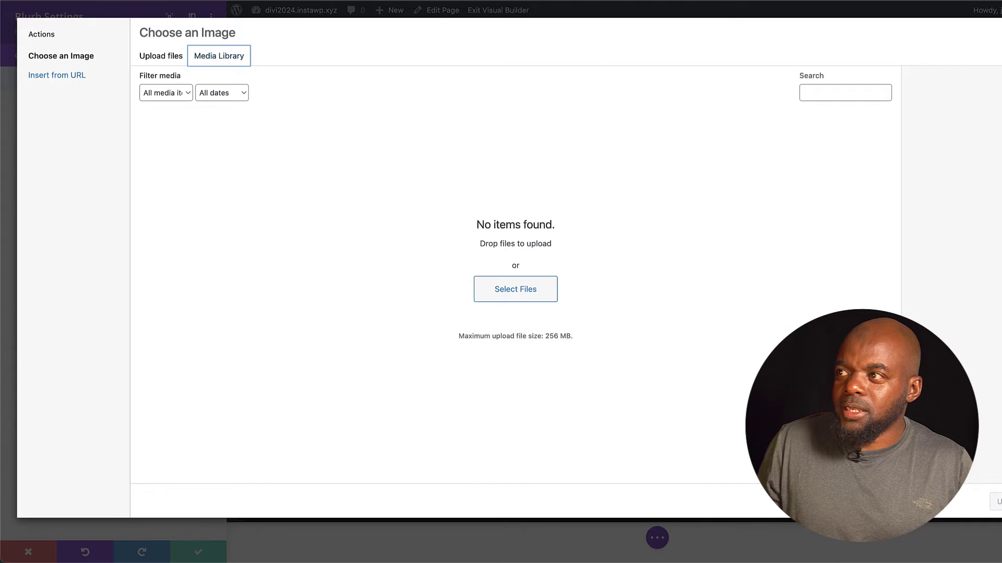
Upload the downloaded tent photo as the second blurb's image and set its image width to 101%.
left_click(515, 295)
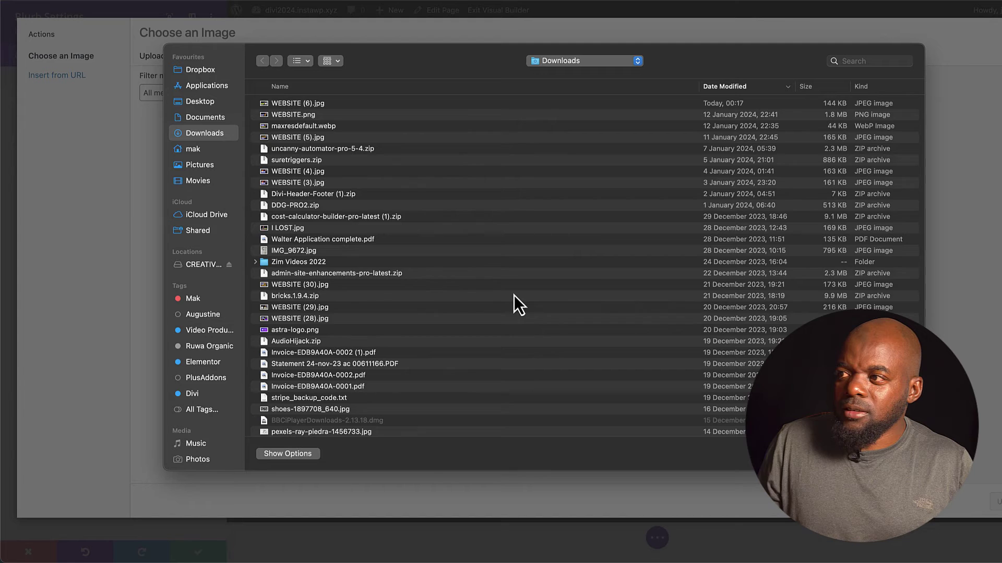
double_click(377, 105)
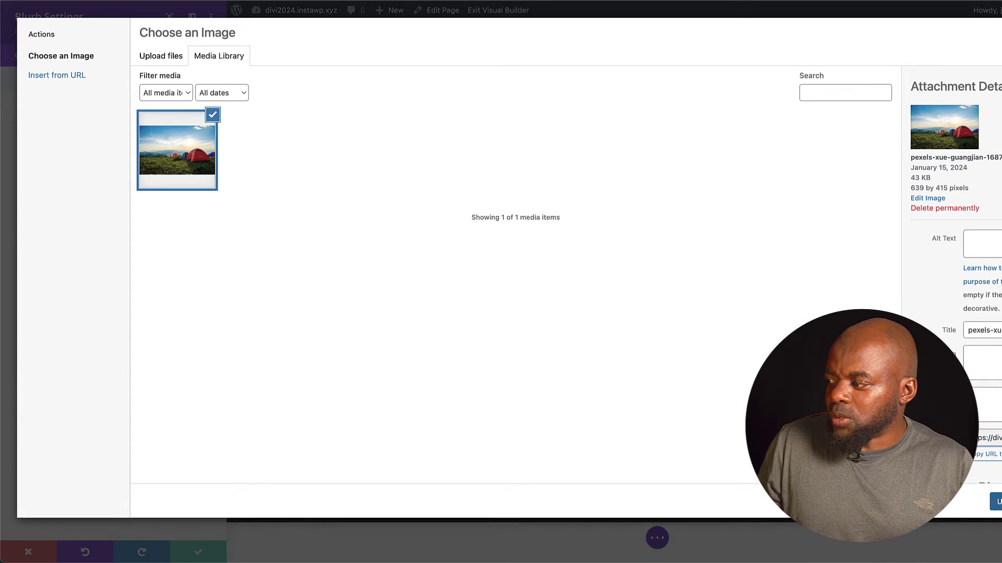
key("Return")
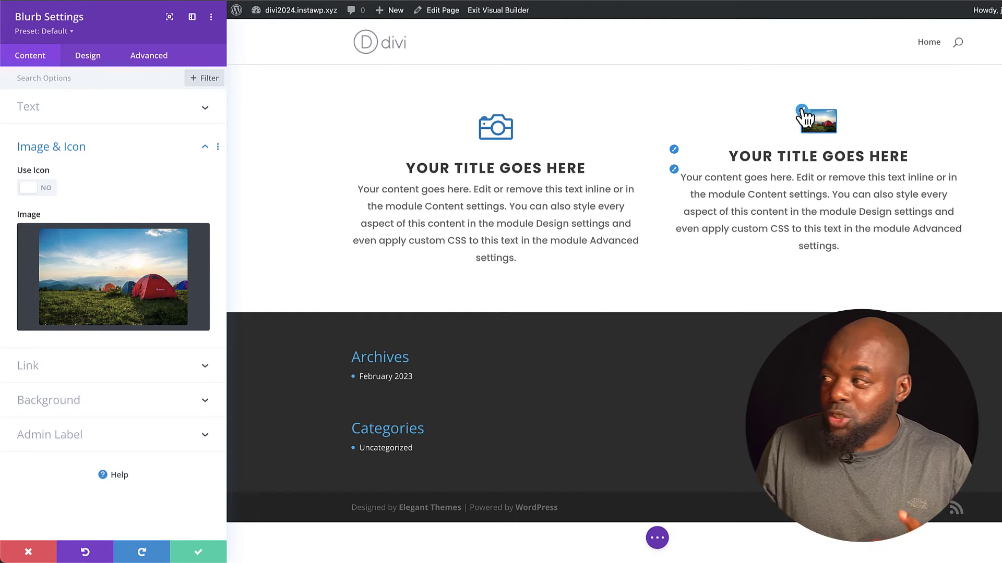
left_click(807, 119)
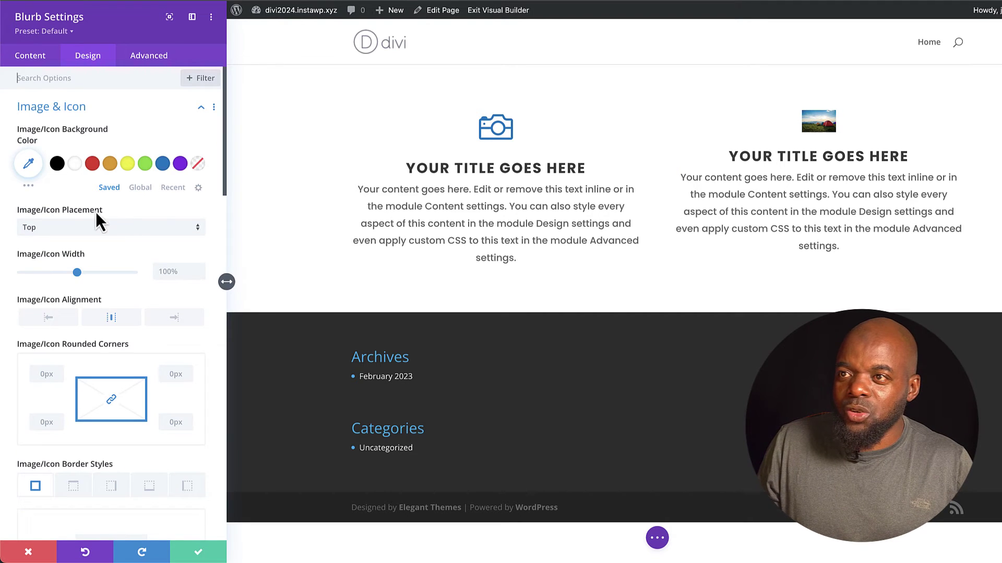
mouse_move(76, 271)
left_mouse_down()
mouse_move(95, 272)
mouse_move(76, 273)
left_mouse_up()
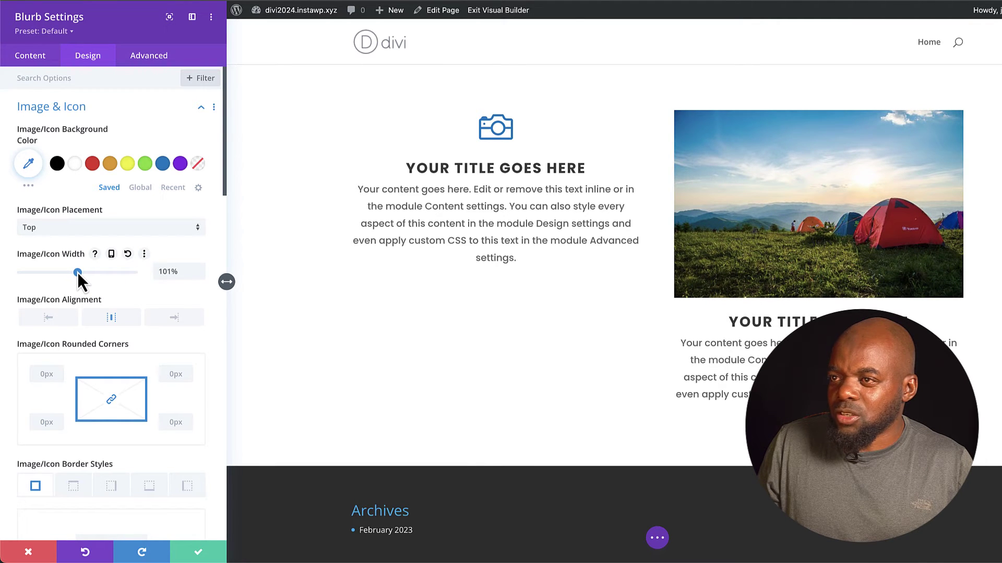
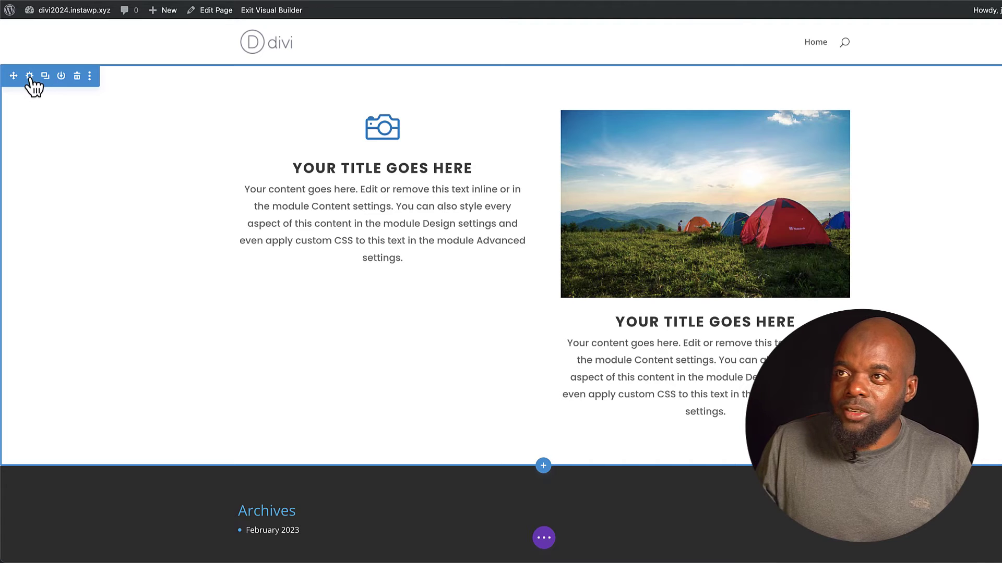
Try a red #e02b20 section background at 0.58 opacity and set the background to white instead.
left_click(30, 77)
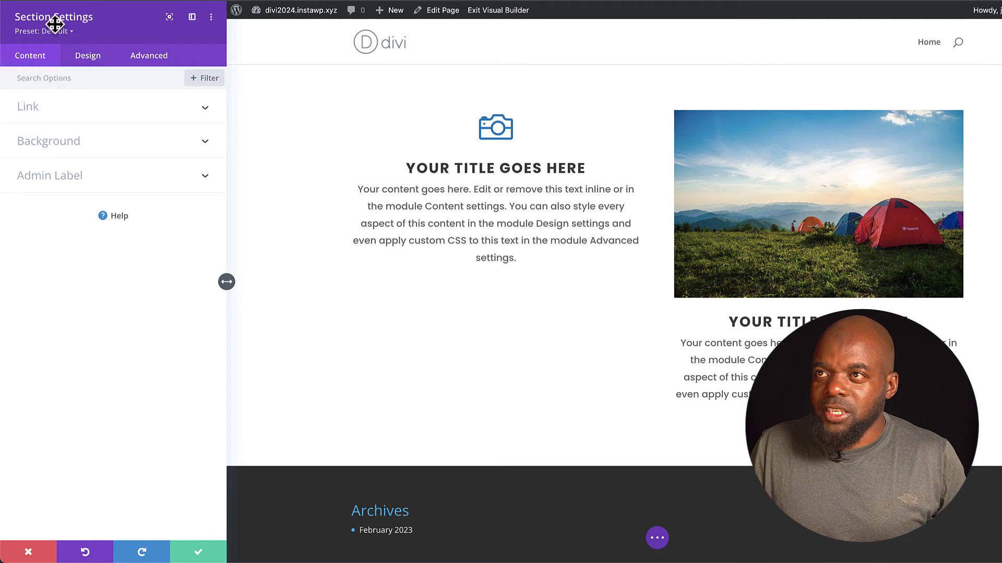
left_click(78, 152)
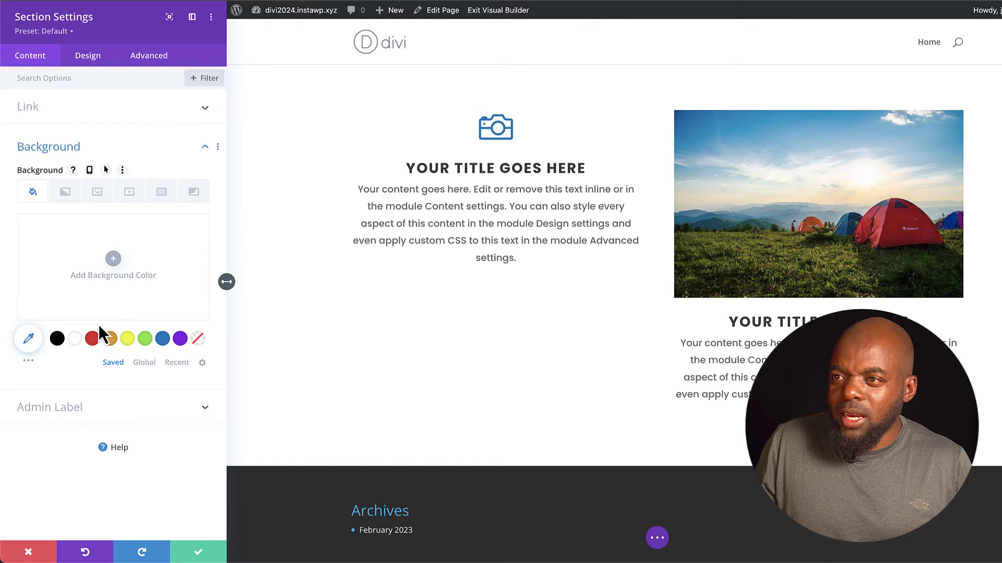
left_click(92, 340)
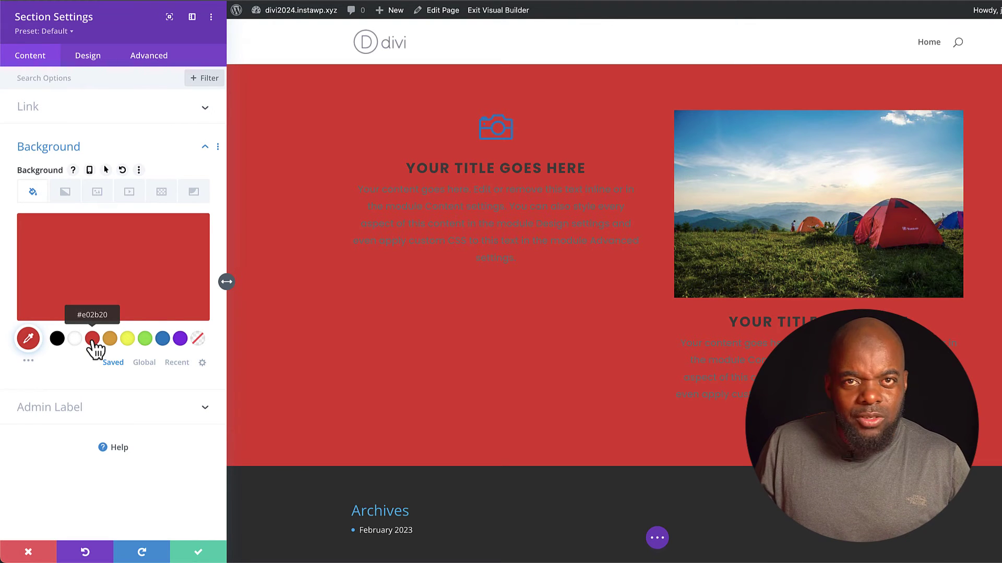
mouse_move(200, 237)
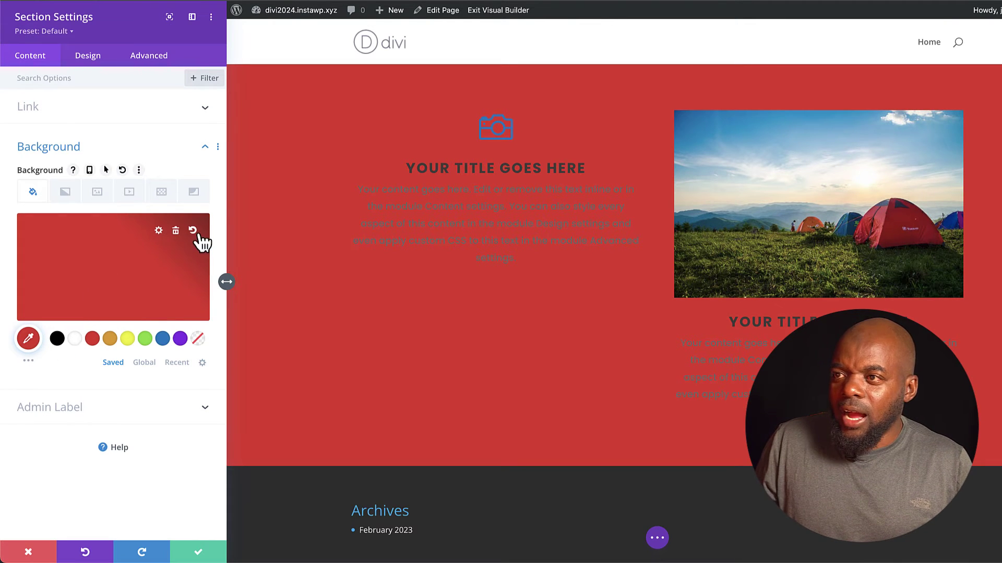
left_click(133, 288)
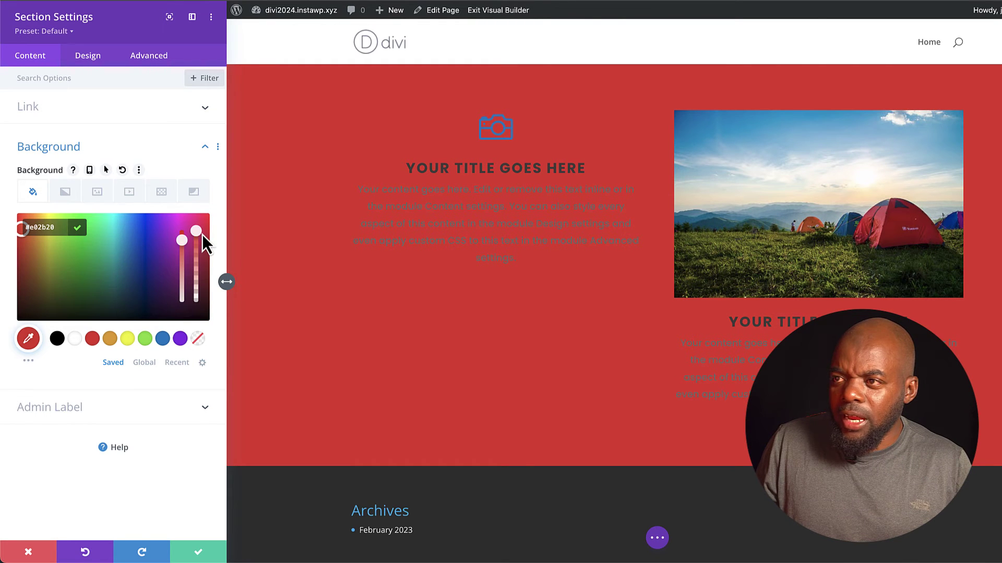
left_click_drag(202, 234, 196, 259)
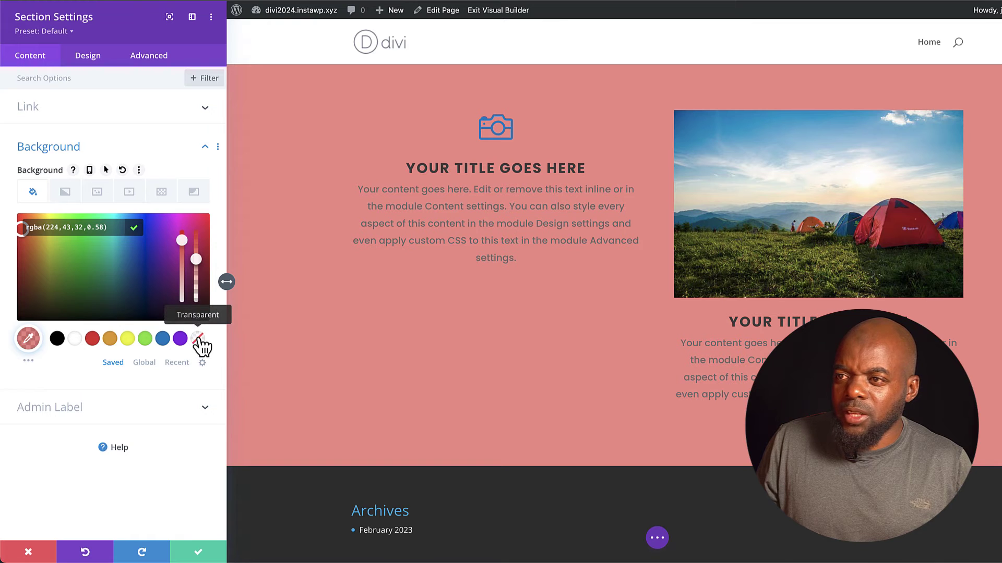
left_click(76, 340)
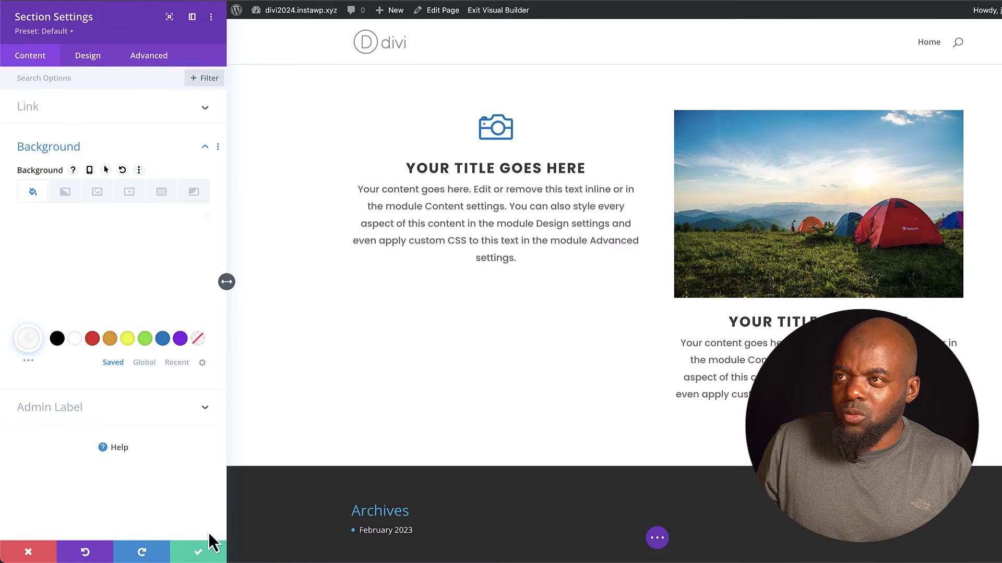
Set the section's width to 100% and open its margin and padding settings.
left_click(104, 59)
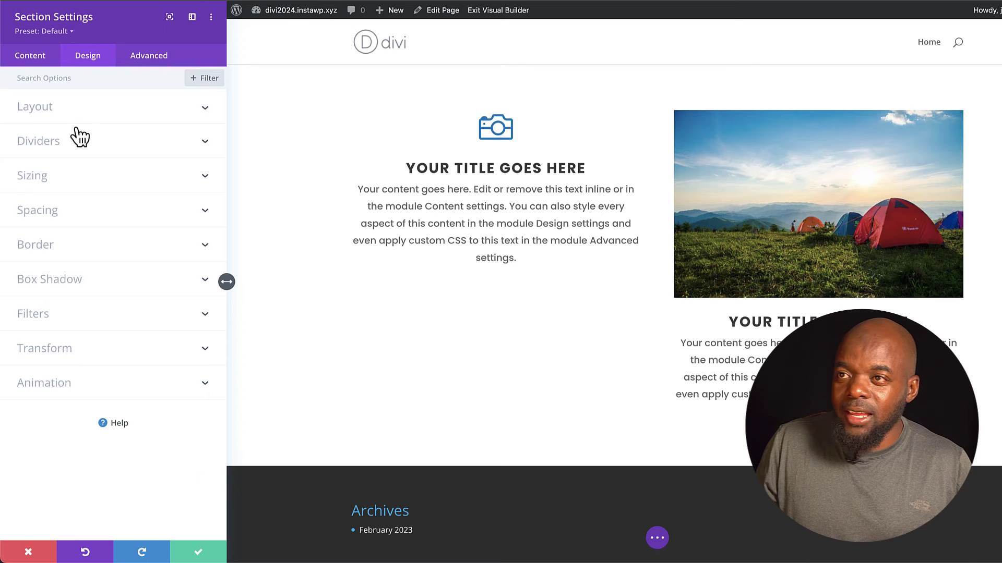
left_click(64, 175)
left_click_drag(132, 124, 164, 128)
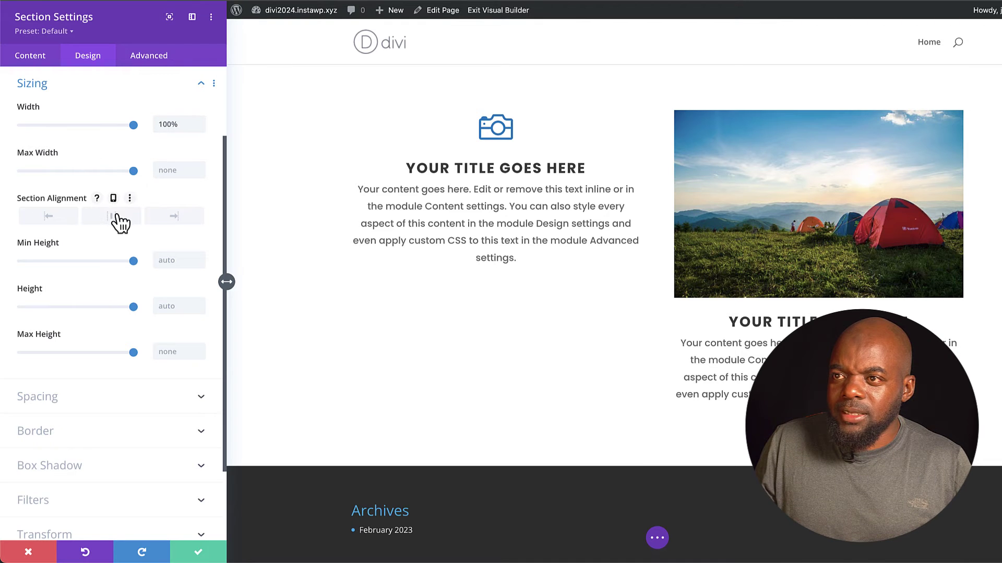
left_click(81, 409)
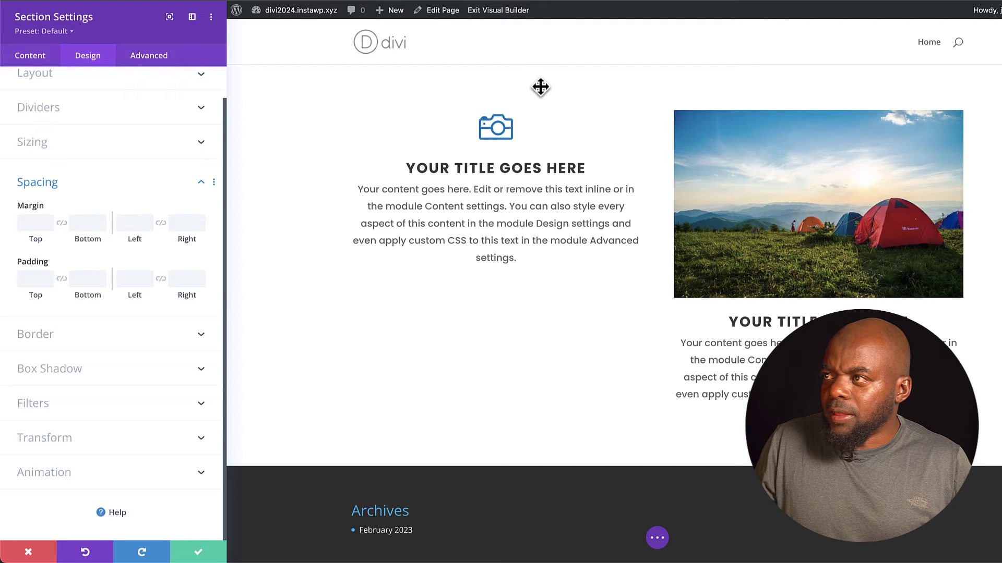
Set the section's top padding to 6% and link the bottom padding to the same value.
left_click(36, 276)
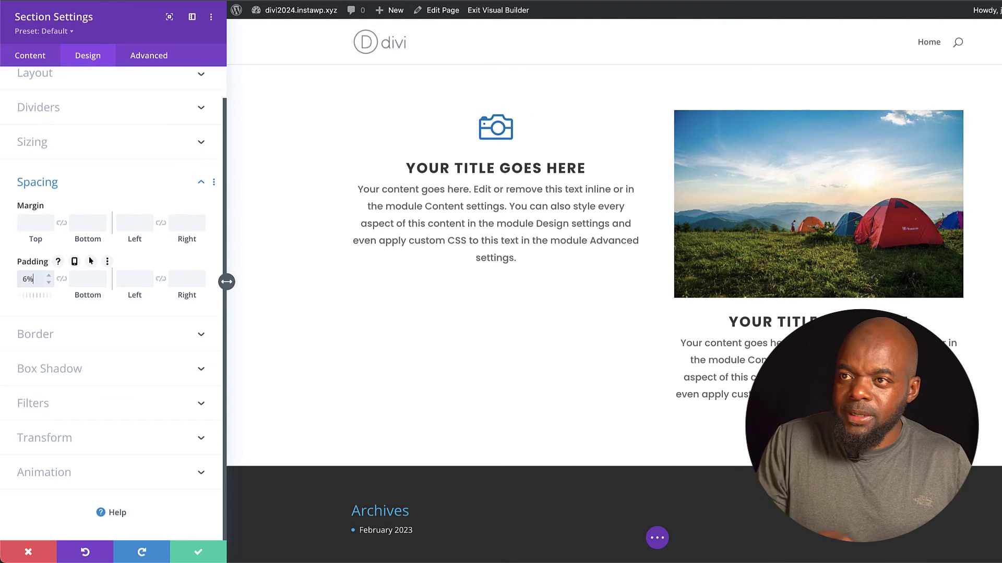
type("6%")
left_click(61, 279)
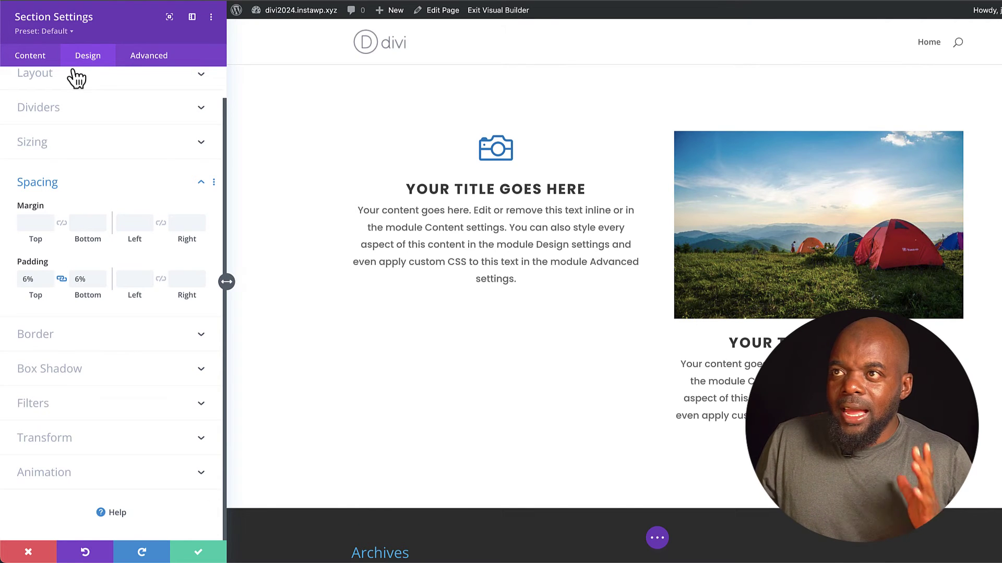
Save the current section styles as a new preset named "Section Padding 6%", assign it to default, and save the section settings.
left_click(65, 33)
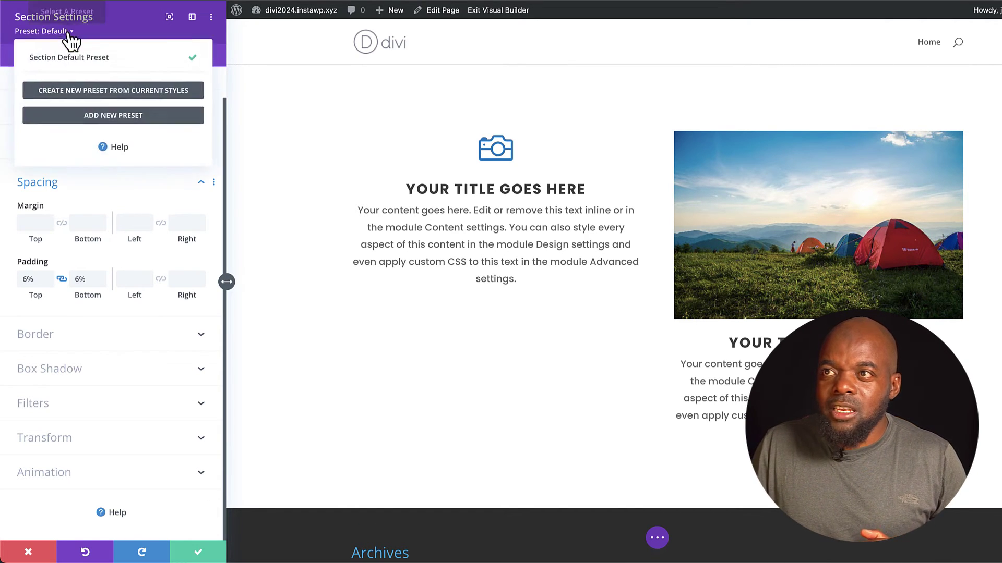
left_click(85, 89)
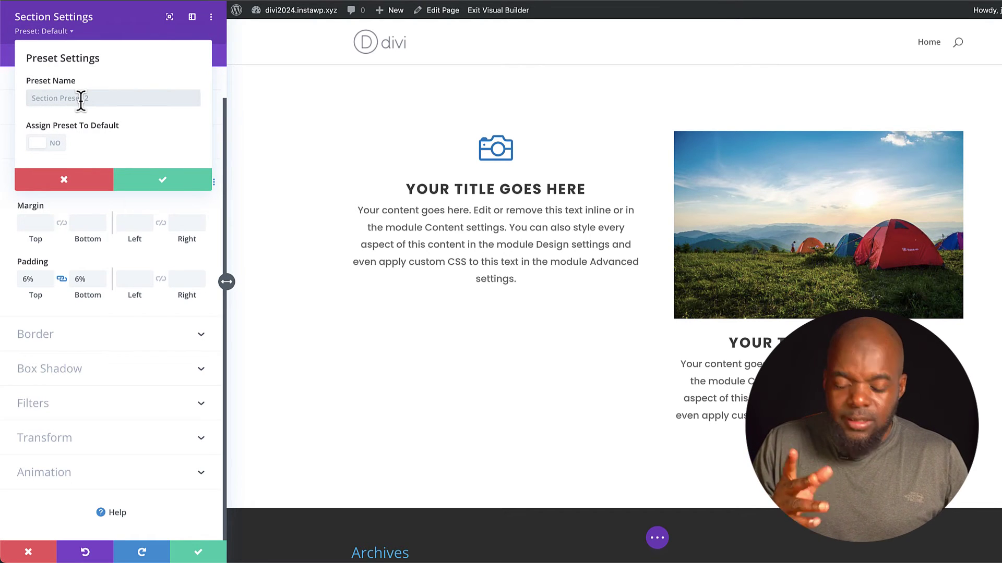
type("Section Padding")
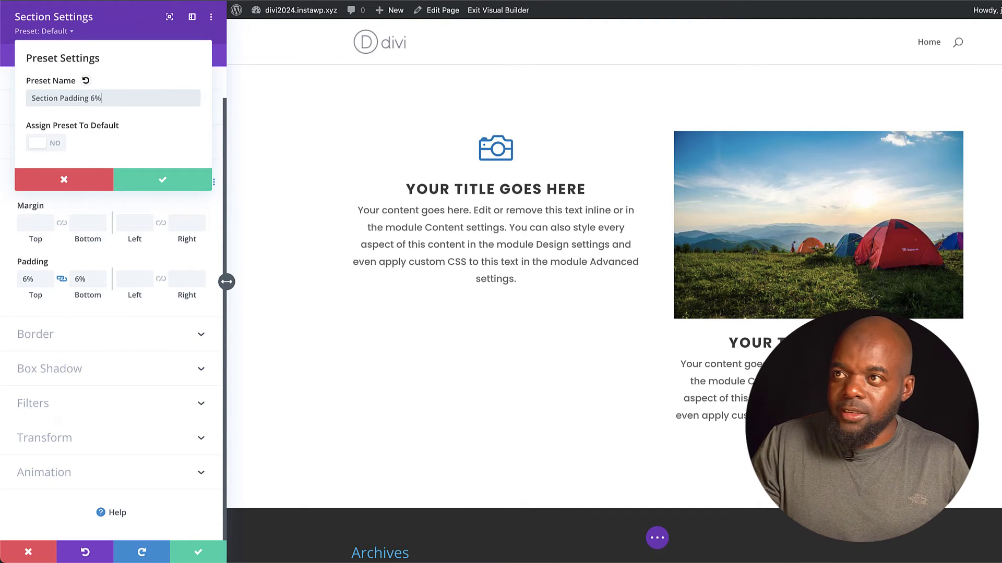
left_click(57, 144)
left_click(168, 183)
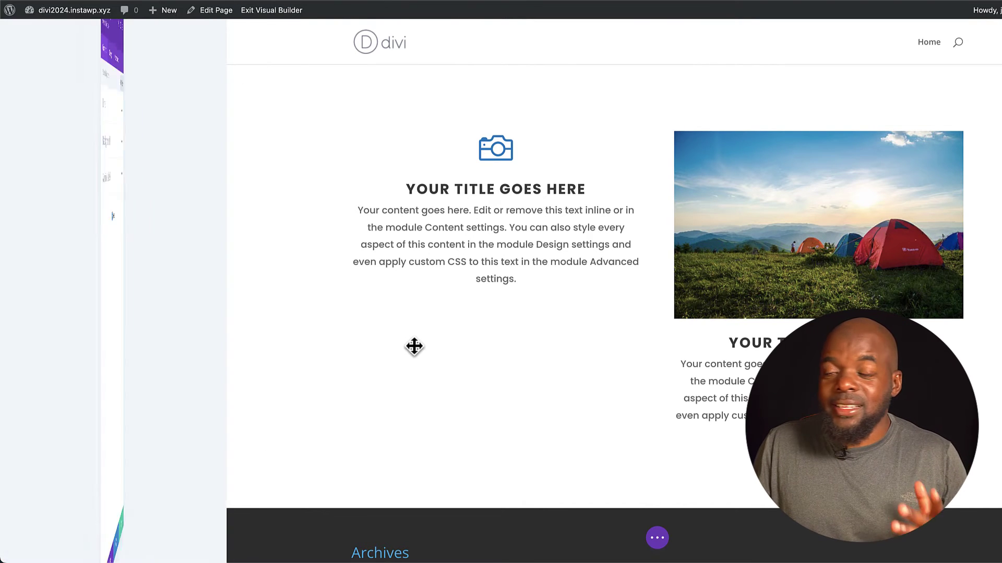
left_click(200, 554)
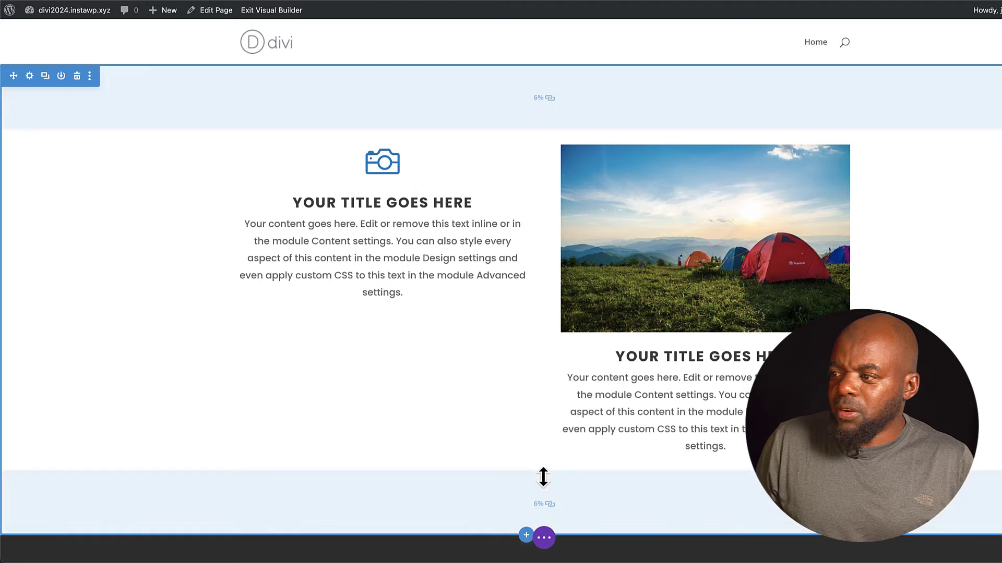
Insert a single-column row below the blurbs and add an Image module to it.
left_click(543, 471)
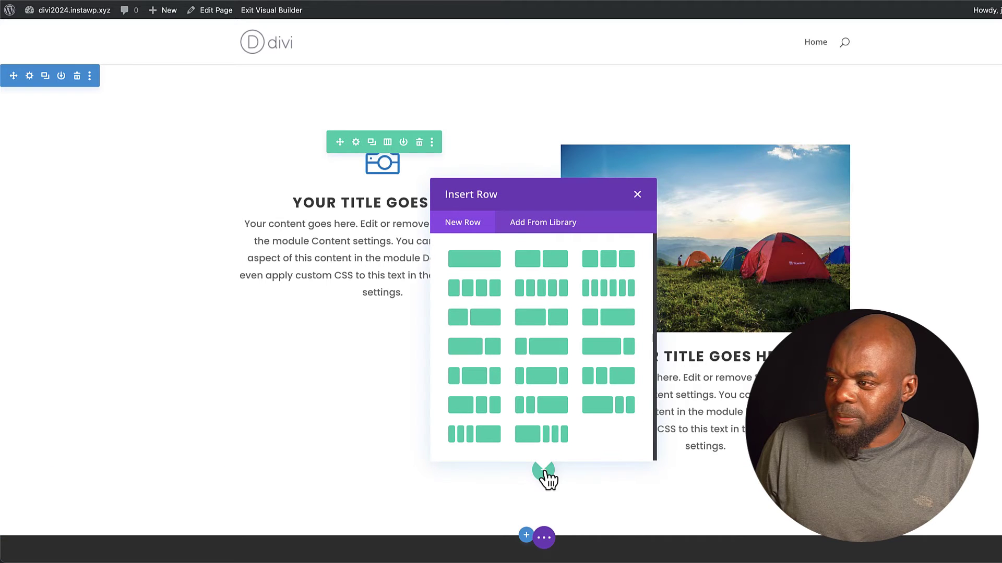
left_click(474, 259)
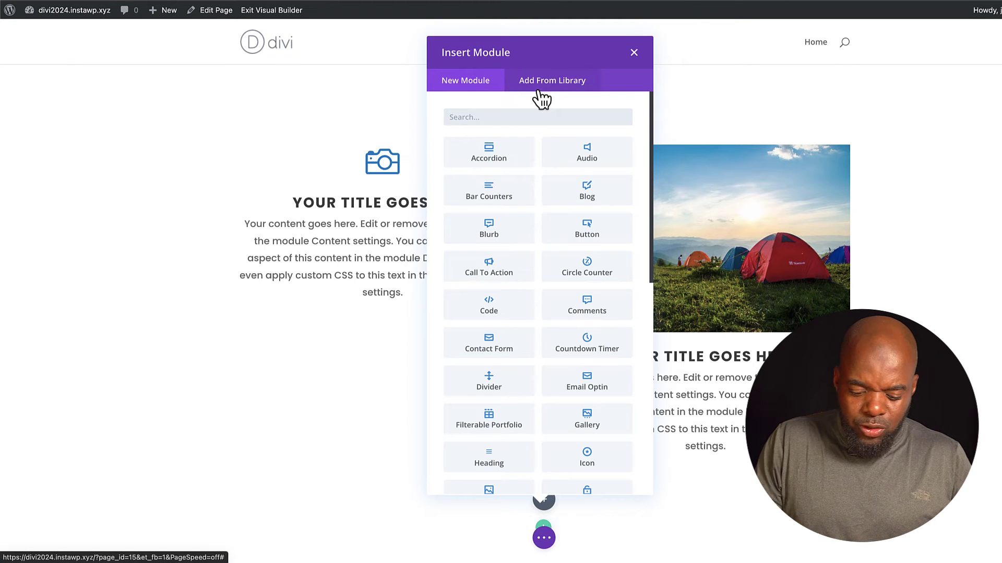
type("image")
left_click(486, 163)
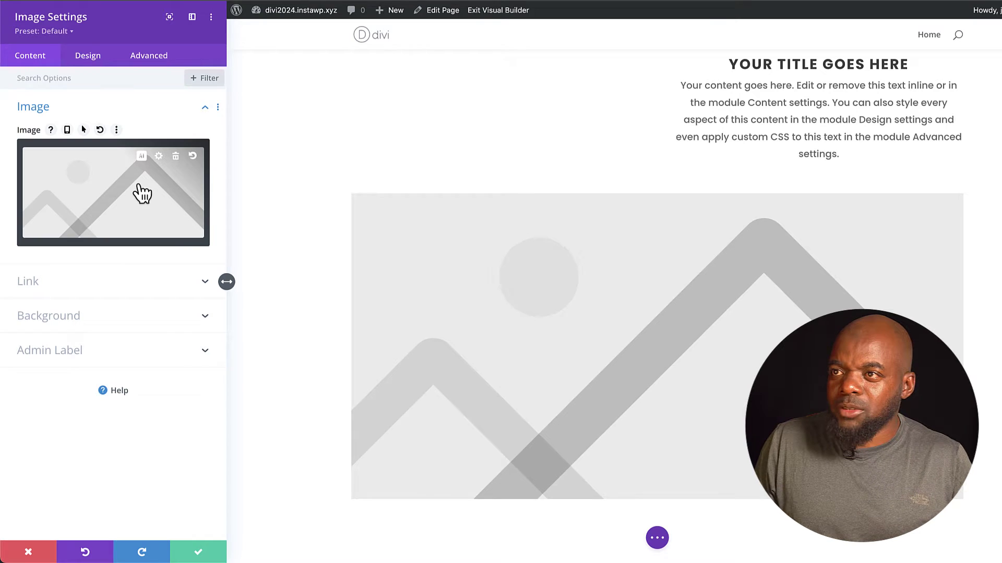
Replace the new module's placeholder image with the tent photo from the media library.
left_click(142, 194)
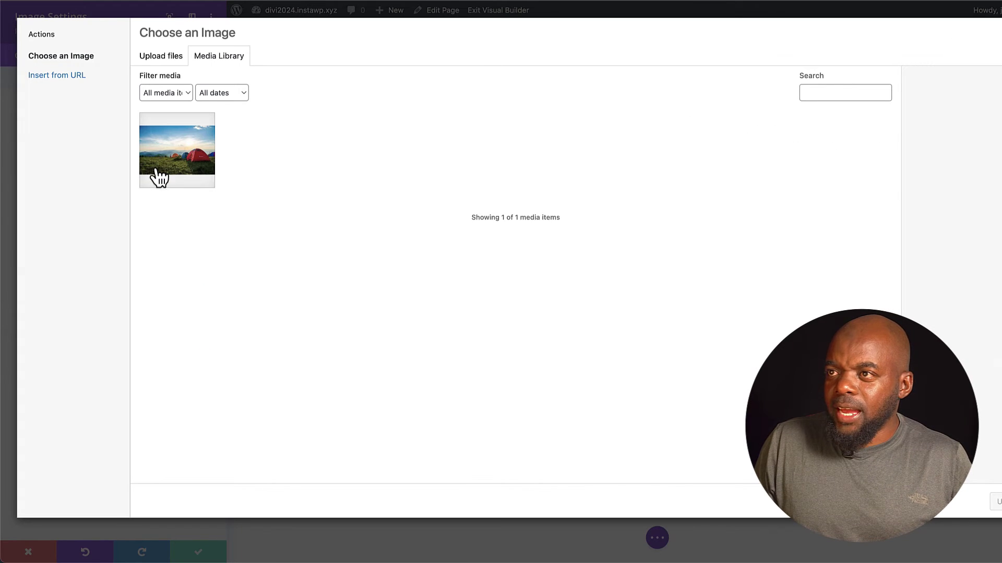
left_click(179, 157)
left_click(996, 502)
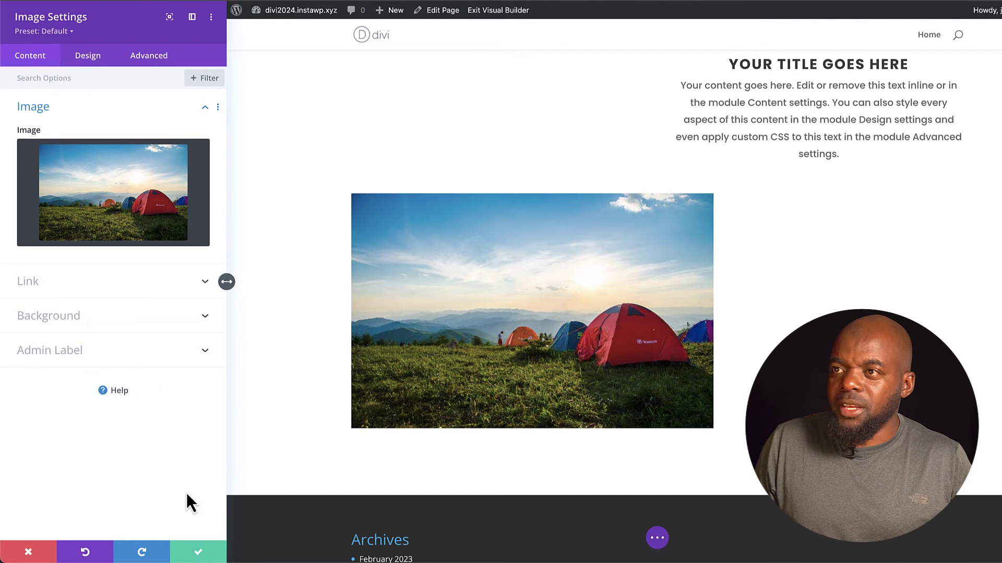
Set the image's alignment to center.
left_click(97, 64)
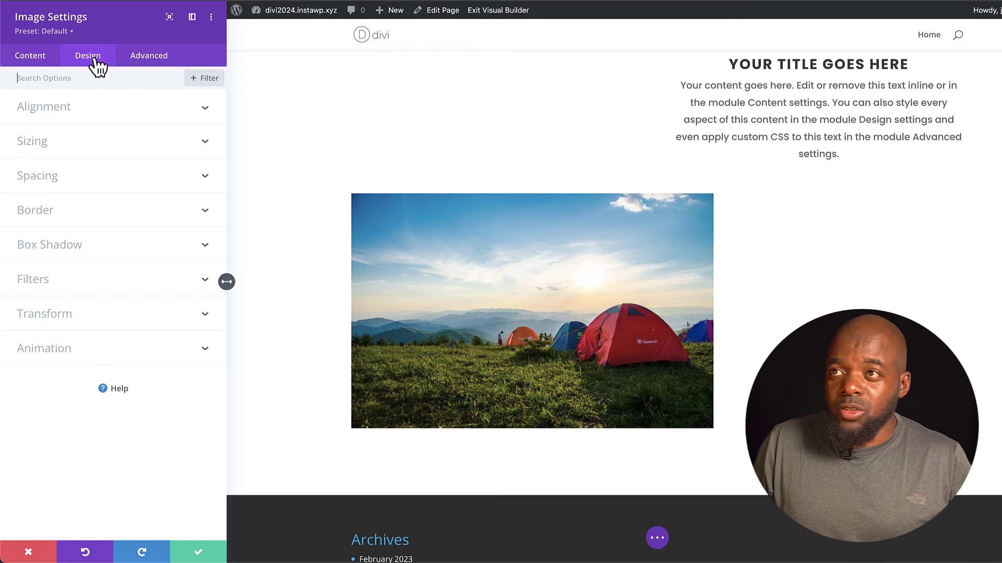
left_click(70, 114)
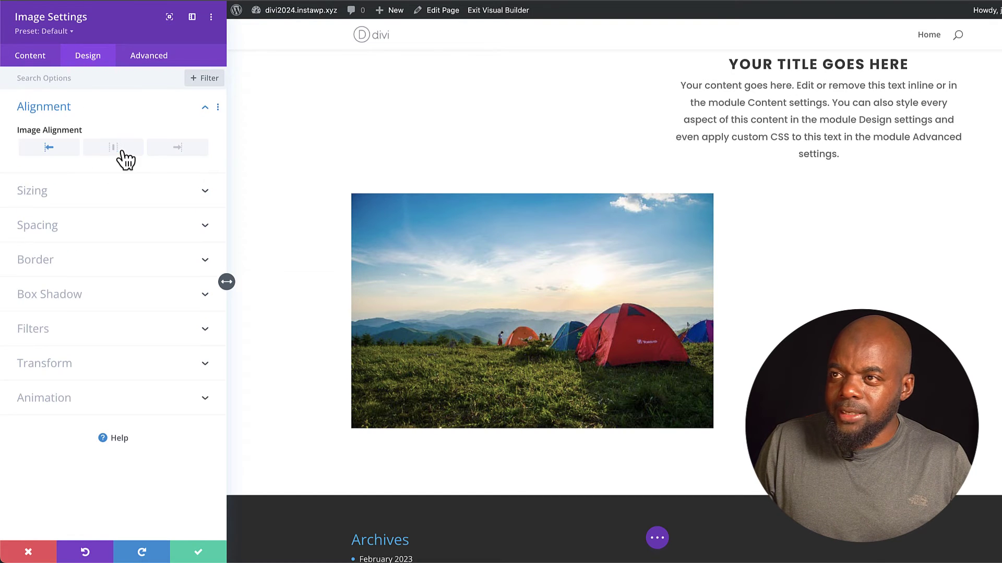
left_click(121, 152)
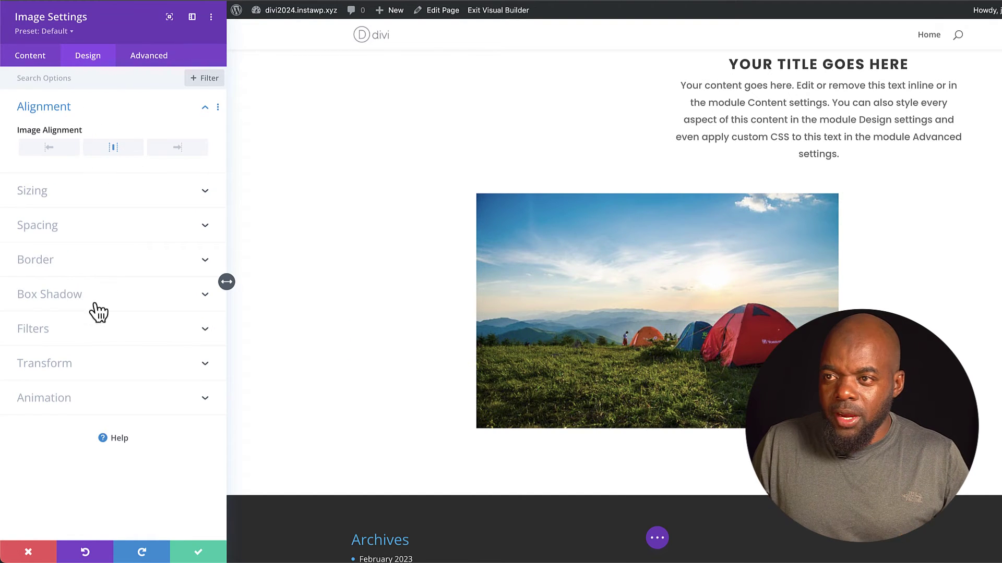
Set the image filters to 109% saturation and 103% brightness, leaving blur at its minimum.
left_click(91, 330)
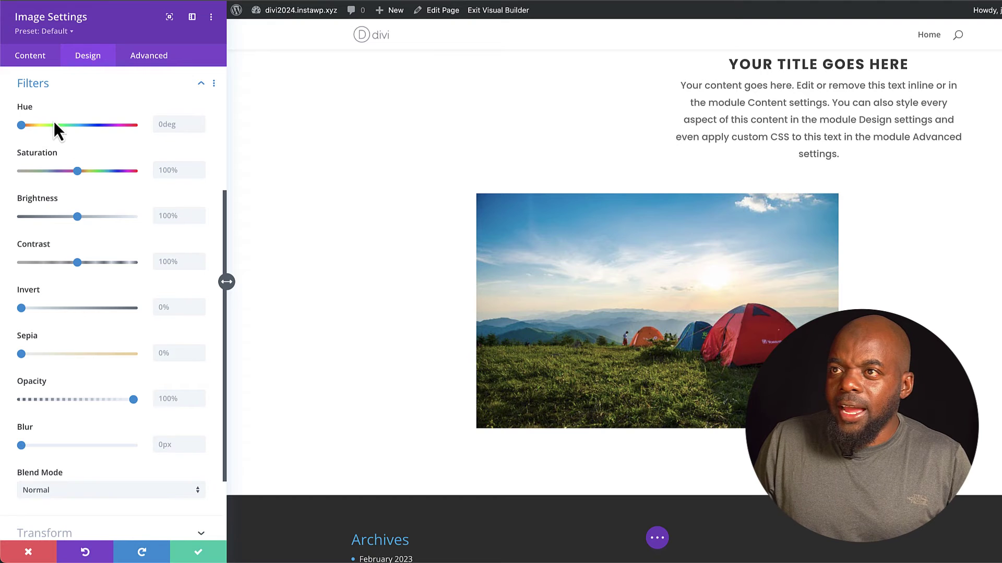
mouse_move(77, 171)
left_mouse_down()
mouse_move(7, 179)
mouse_move(83, 172)
left_mouse_up()
mouse_move(81, 218)
left_mouse_down()
mouse_move(94, 219)
mouse_move(82, 218)
left_mouse_up()
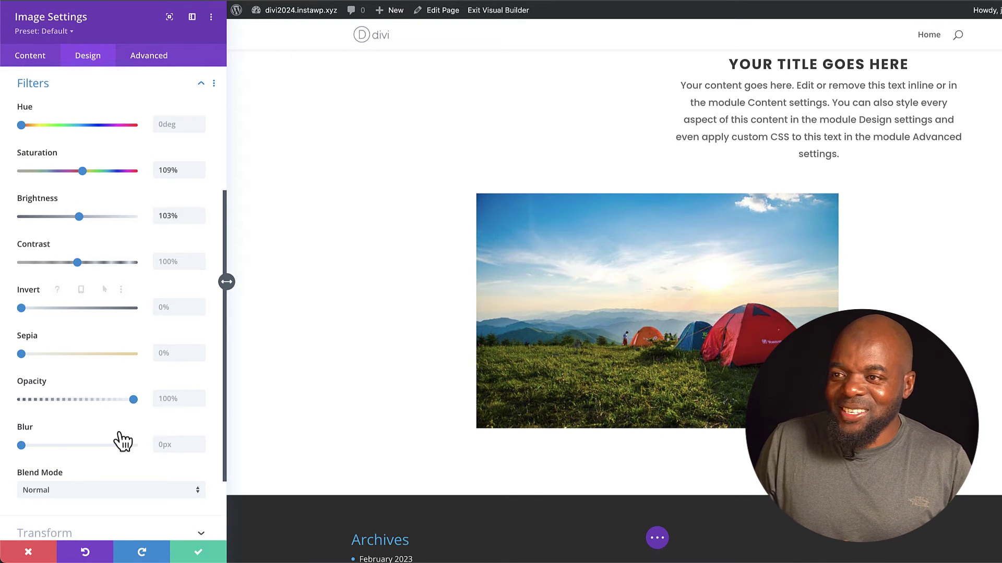
mouse_move(21, 450)
left_mouse_down()
mouse_move(62, 451)
mouse_move(17, 449)
left_mouse_up()
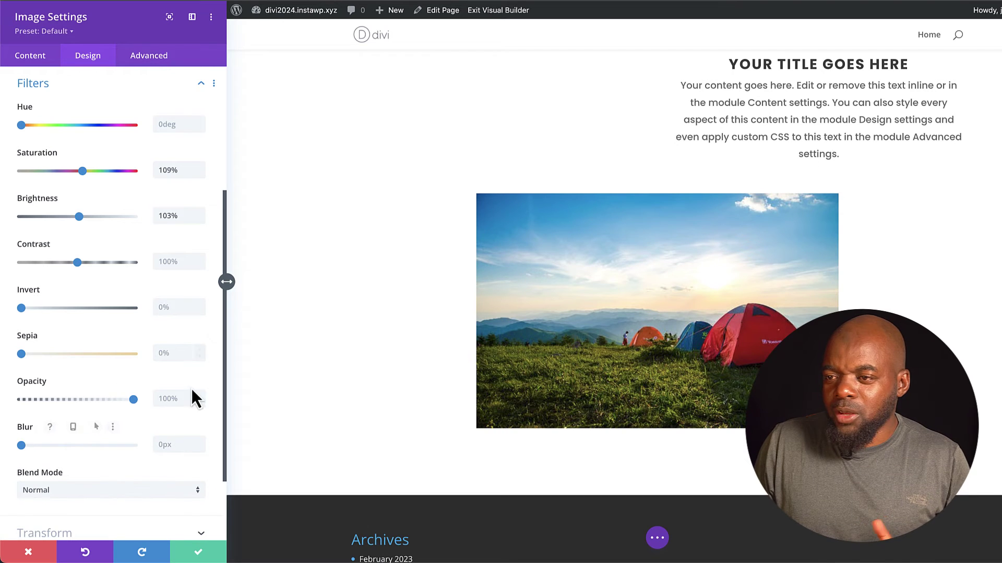
scroll(193, 521, "down", 2)
scroll(187, 515, "up", 6)
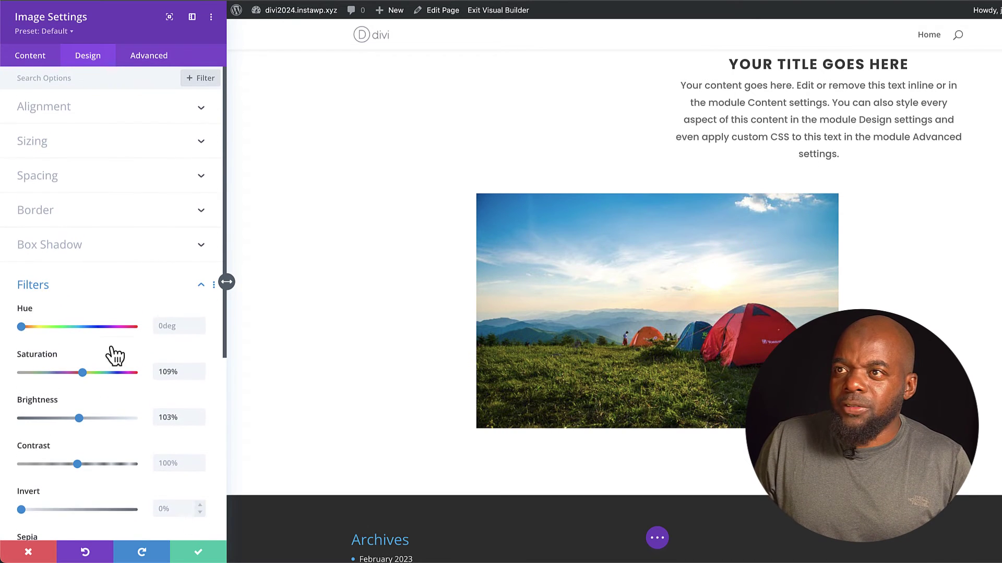
Set both the width and the max width of the image to 100%.
left_click(99, 152)
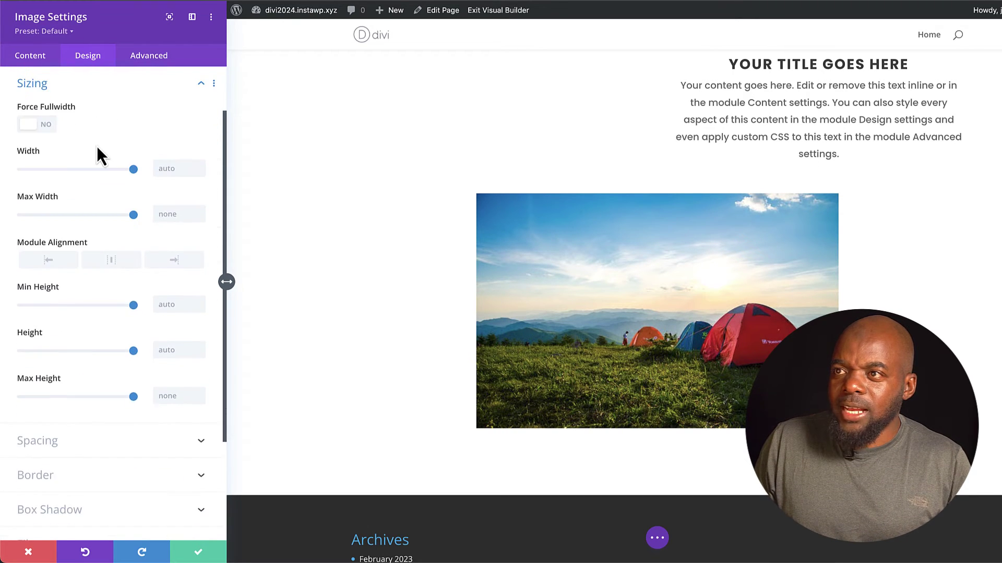
left_click(178, 168)
type("100")
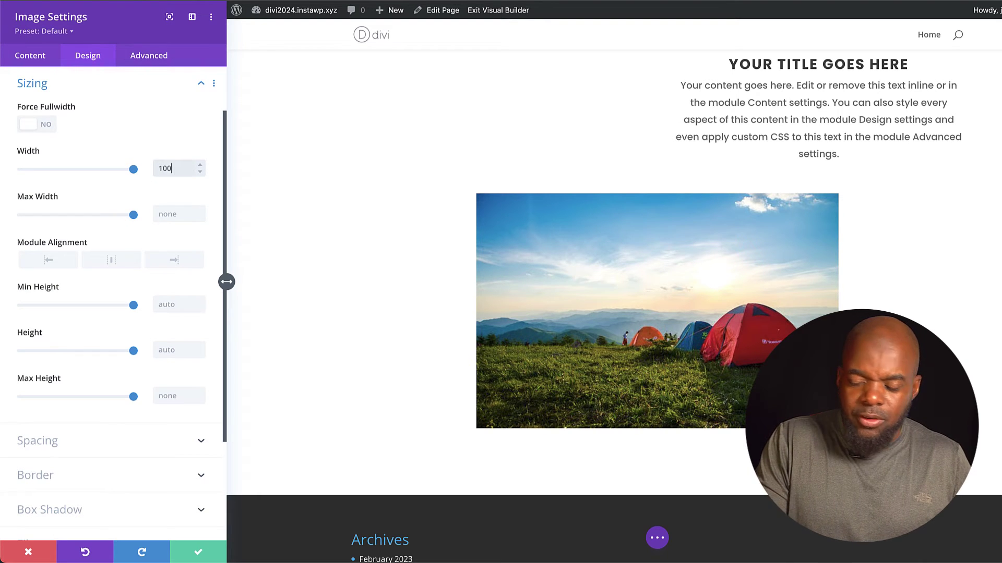
left_click(173, 214)
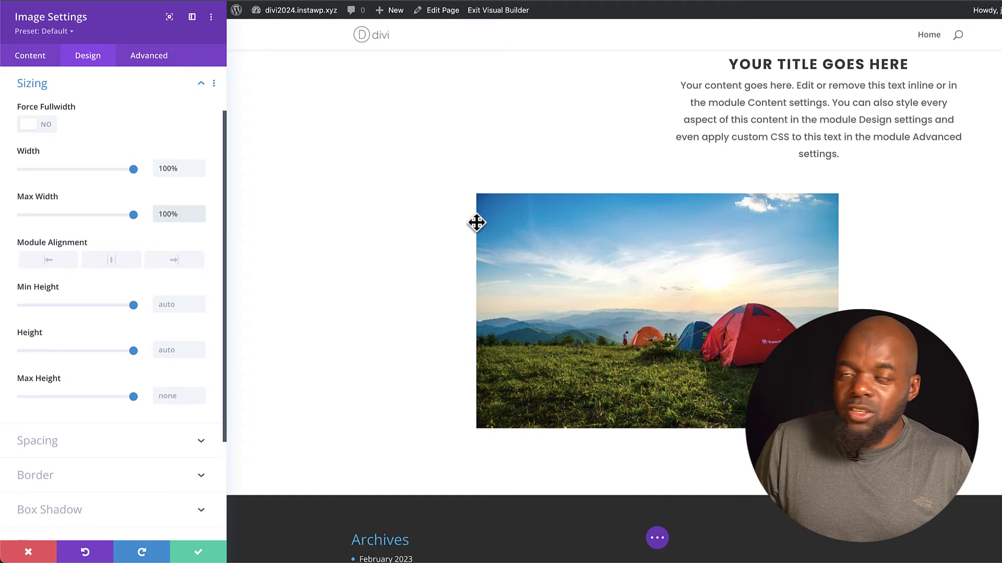
Enable Force Fullwidth for the image and save the module settings.
left_click(46, 128)
scroll(322, 298, "down", 1)
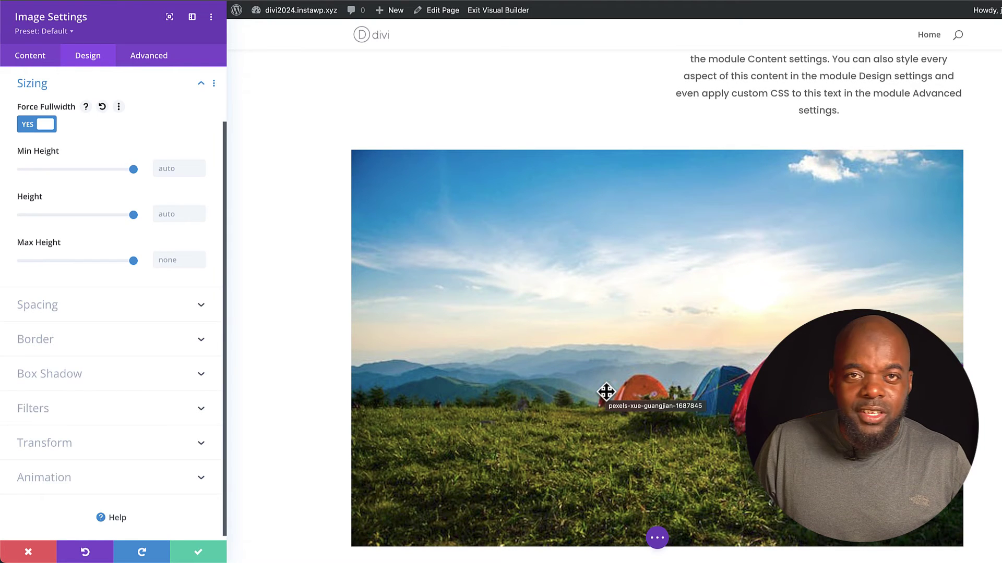
left_click(208, 552)
scroll(369, 402, "up", 6)
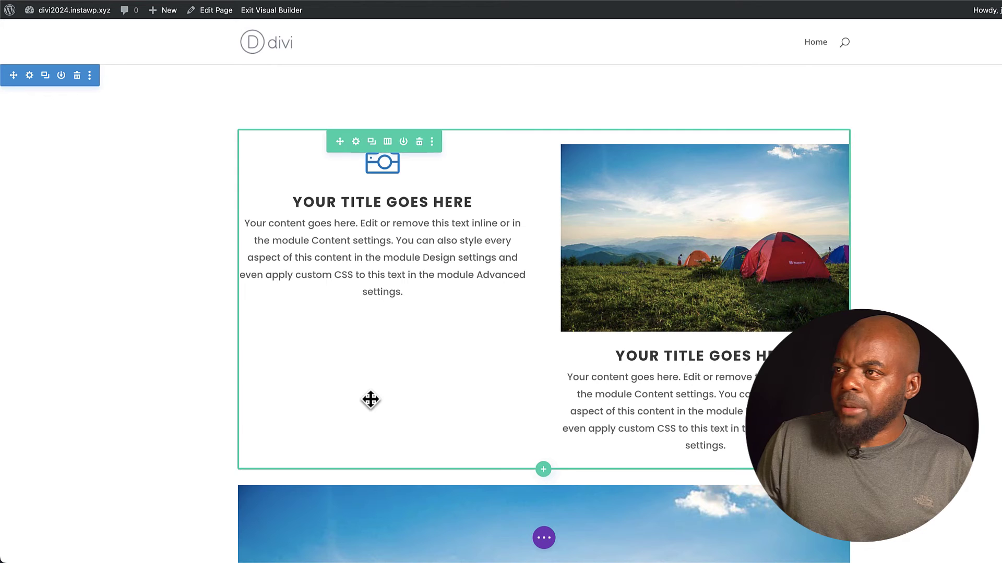
Open the camera-icon blurb's display condition options and examine the available post, location, user, interaction and device conditions.
mouse_move(382, 216)
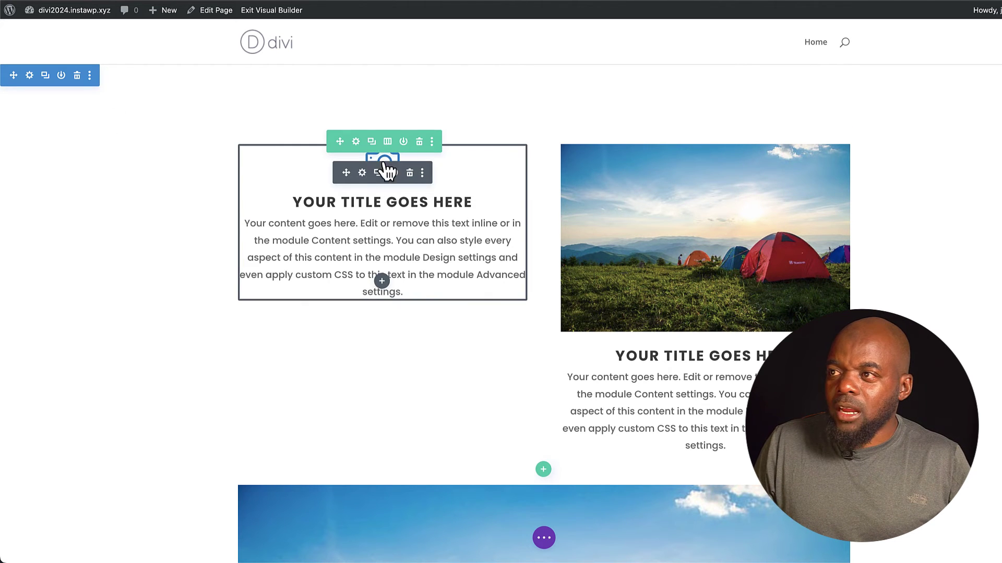
left_click(362, 173)
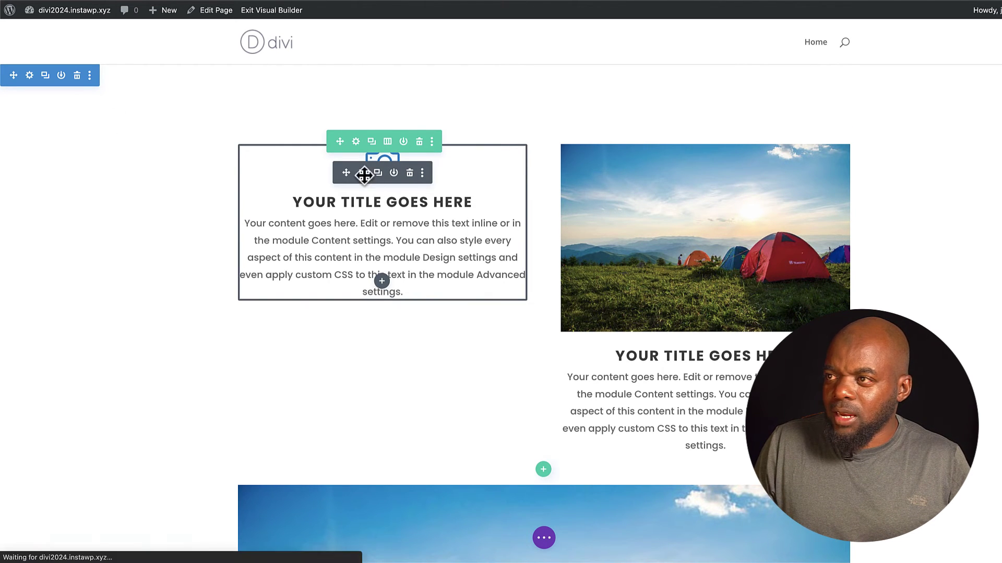
left_click(151, 55)
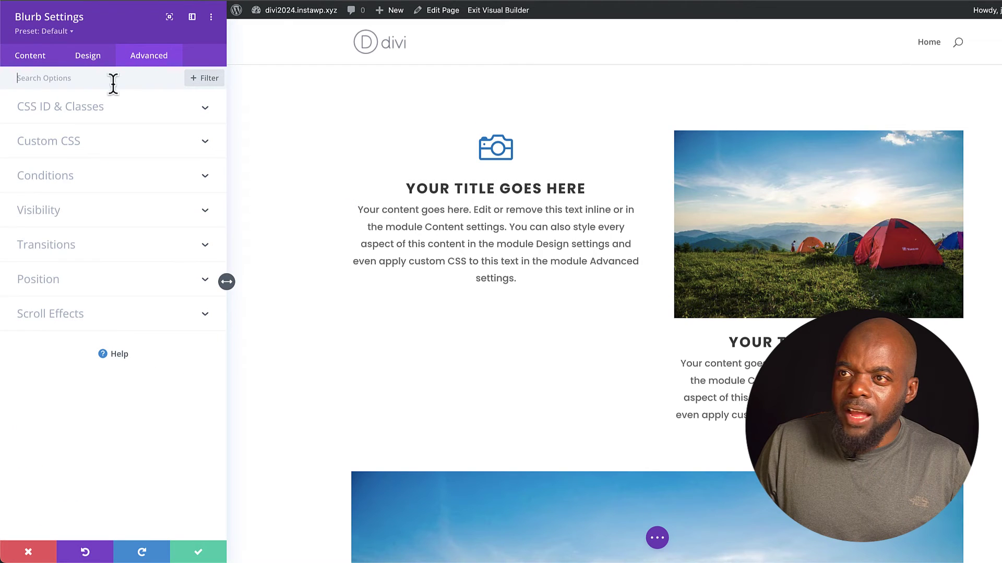
left_click(60, 180)
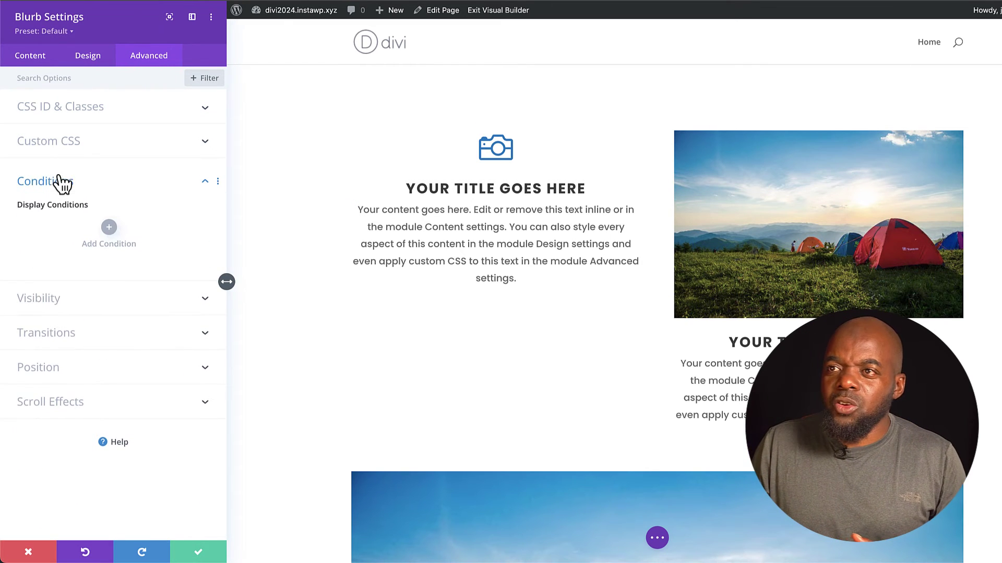
left_click(111, 228)
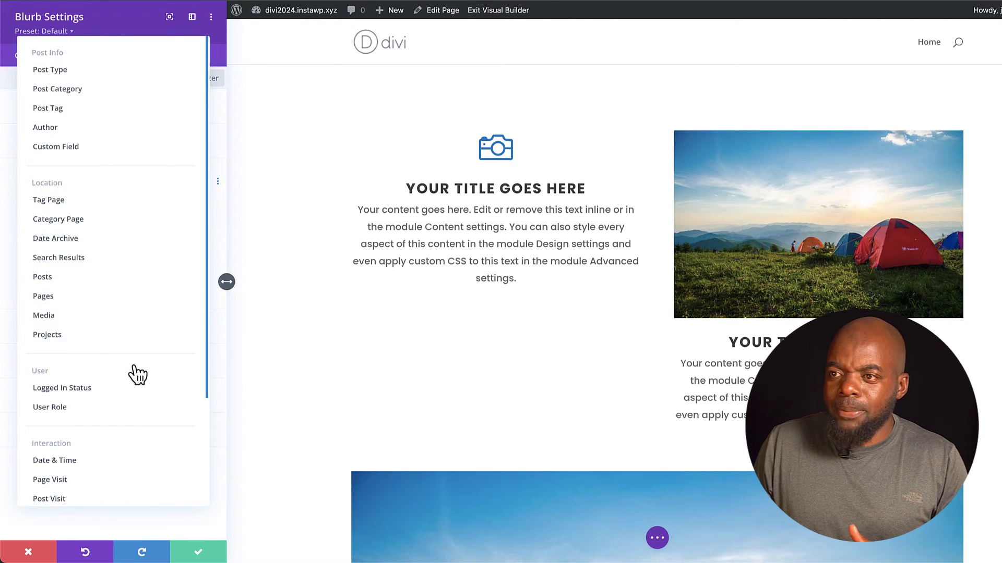
scroll(136, 376, "down", 1)
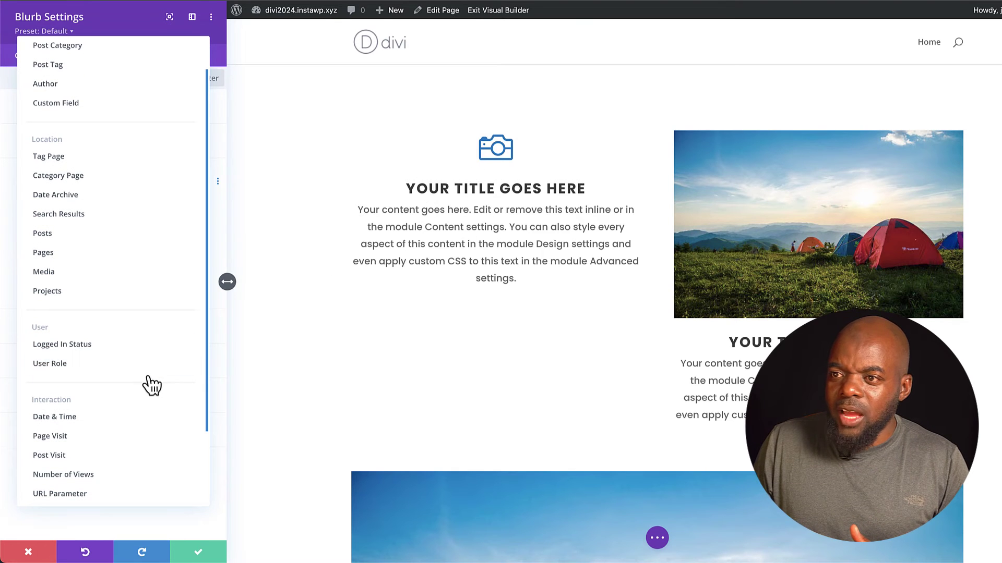
scroll(145, 385, "down", 1)
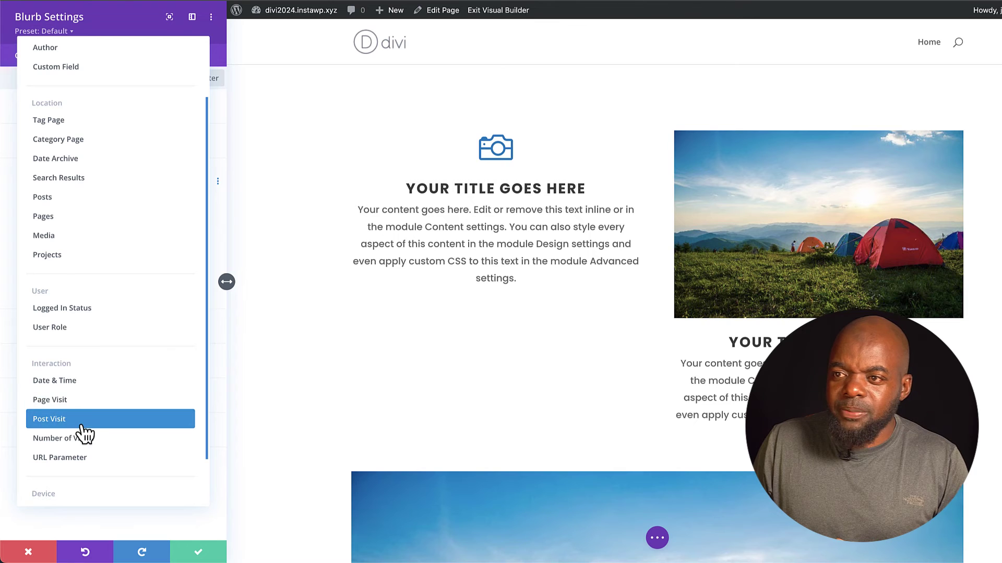
scroll(89, 443, "down", 2)
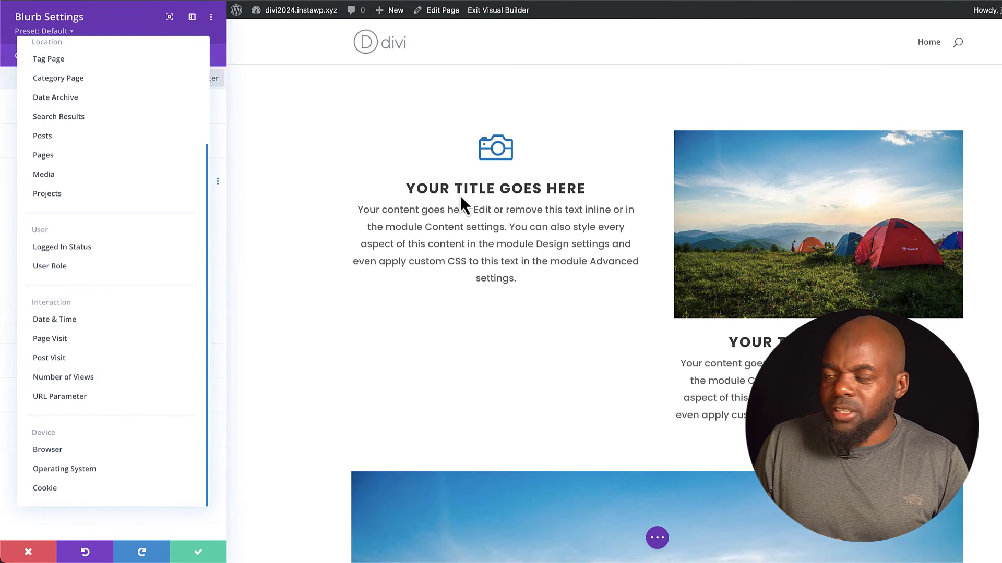
Try a Number of Views condition limited to 20 displays, switch Reset After Duration on and off, and discard the condition.
left_click(111, 377)
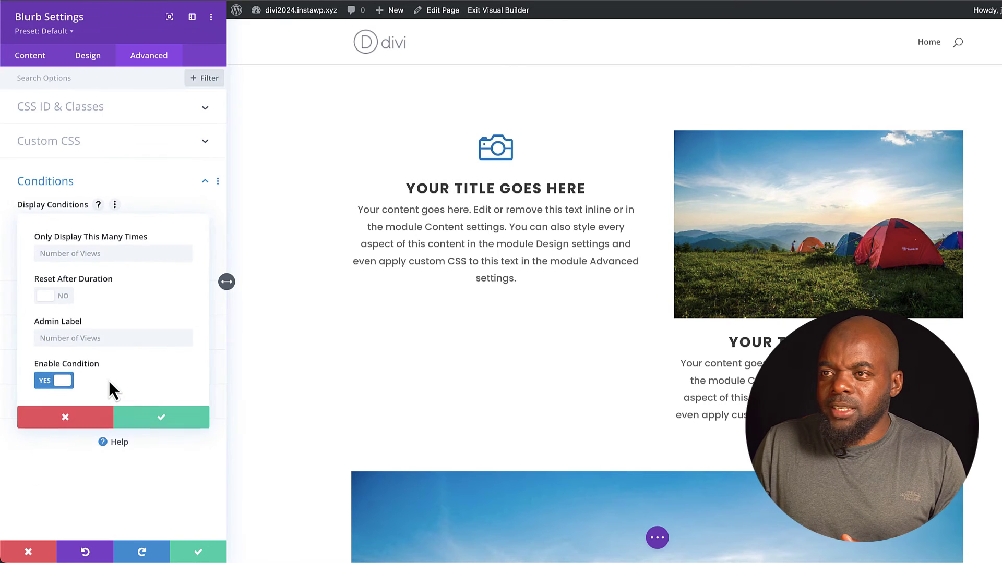
left_click(88, 253)
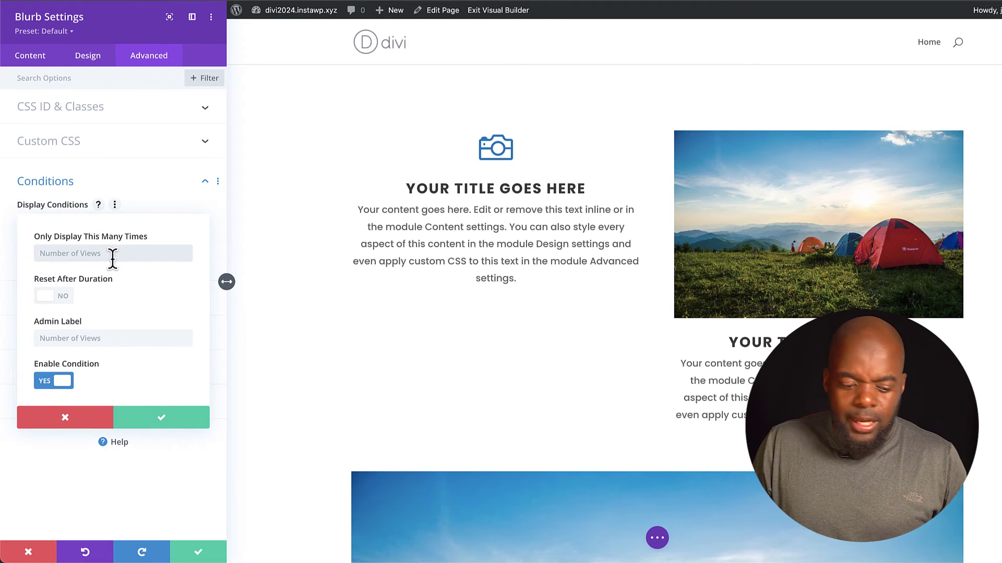
type("20")
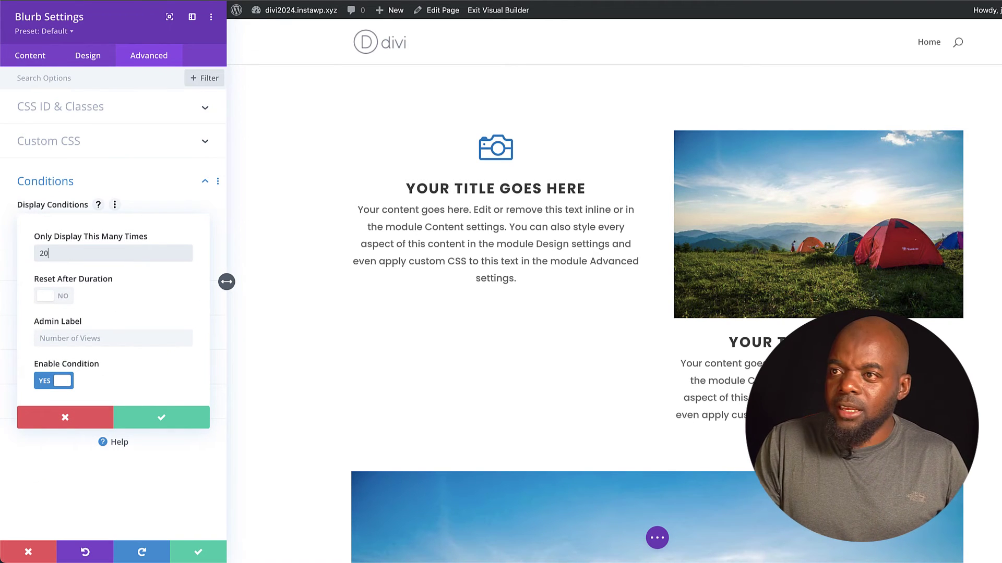
left_click(64, 300)
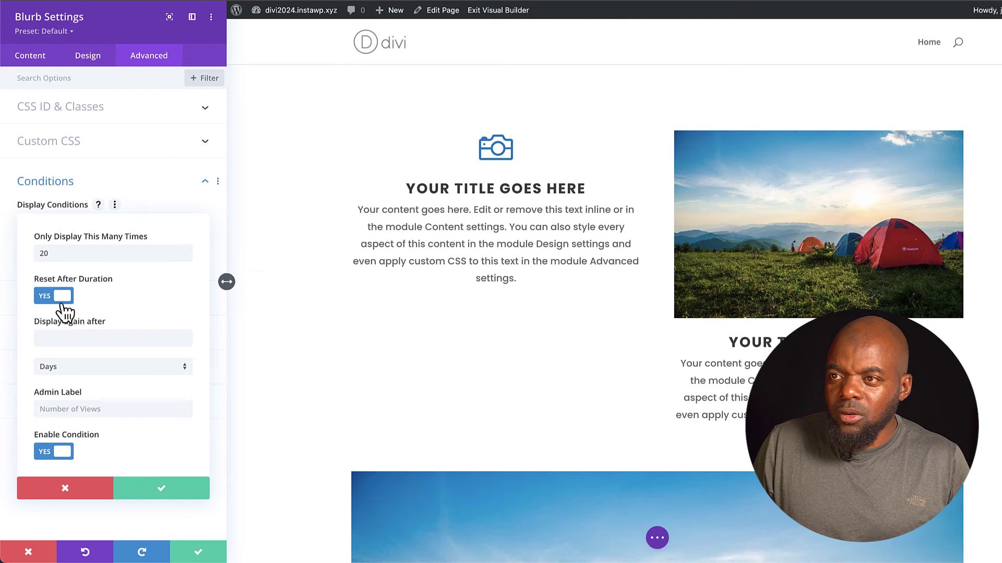
left_click(40, 297)
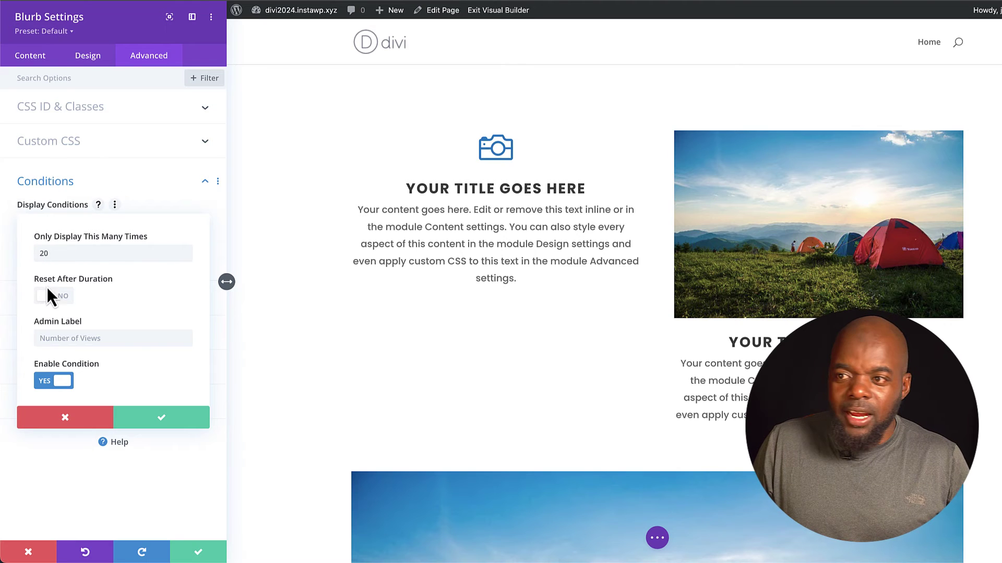
left_click(66, 418)
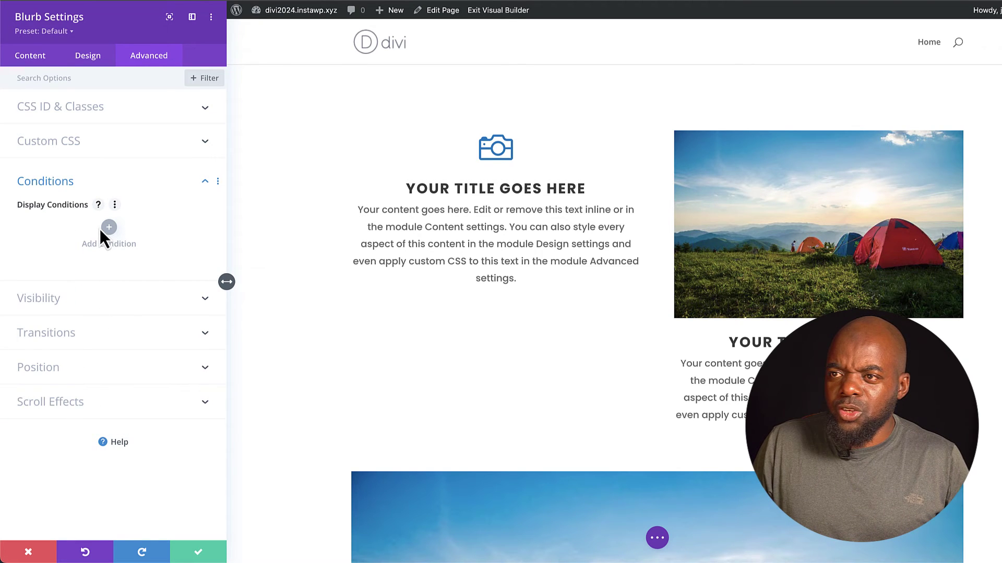
Disable the camera-icon blurb on desktop and tablet.
left_click(84, 300)
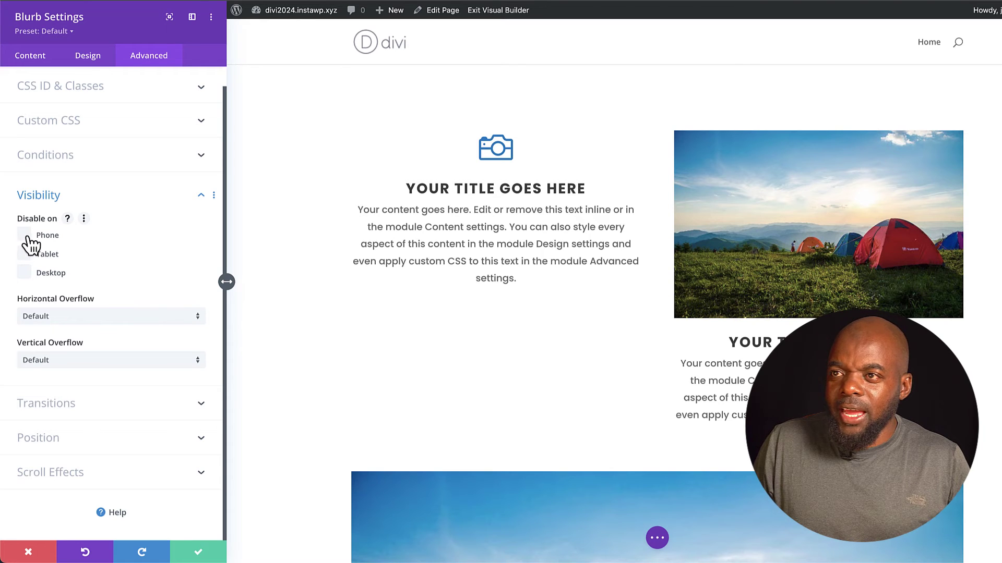
left_click(24, 272)
left_click(25, 254)
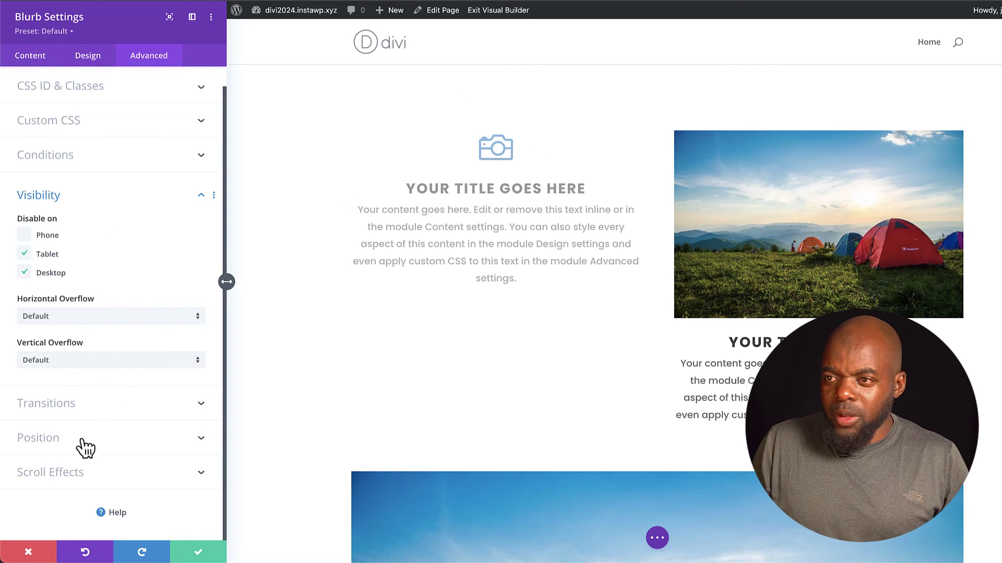
Examine the blurb's transition, position and scroll effect settings.
left_click(69, 415)
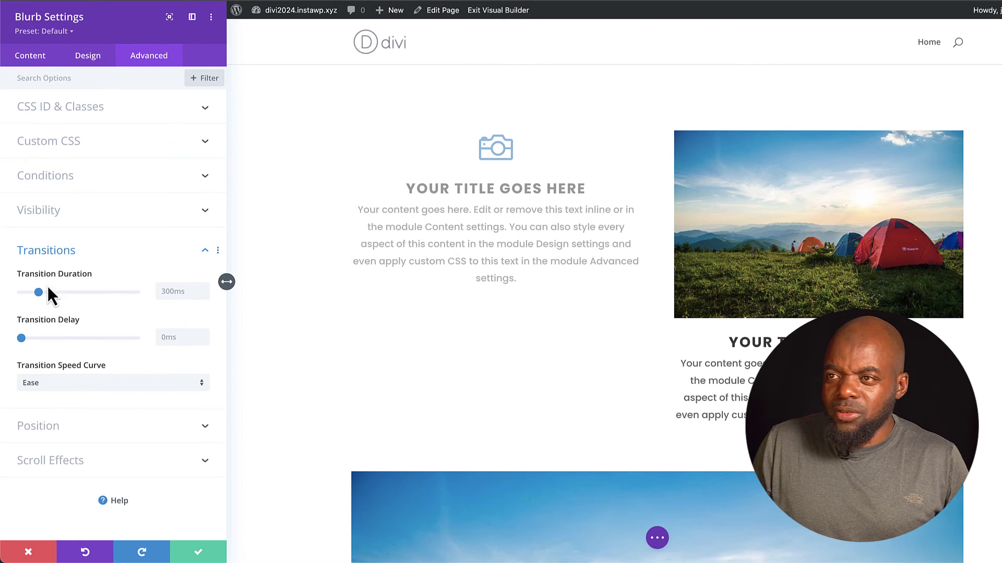
left_click(109, 437)
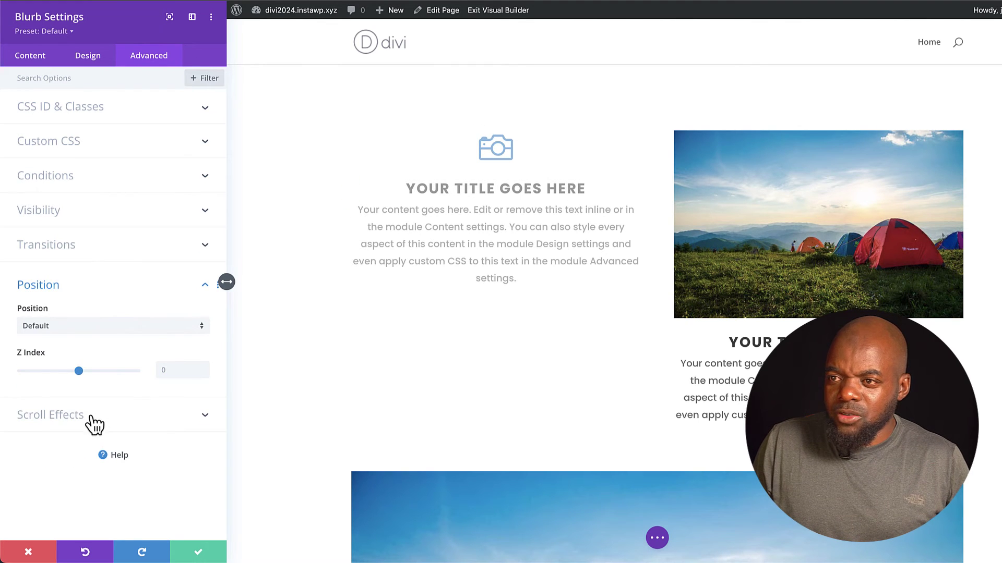
left_click(92, 419)
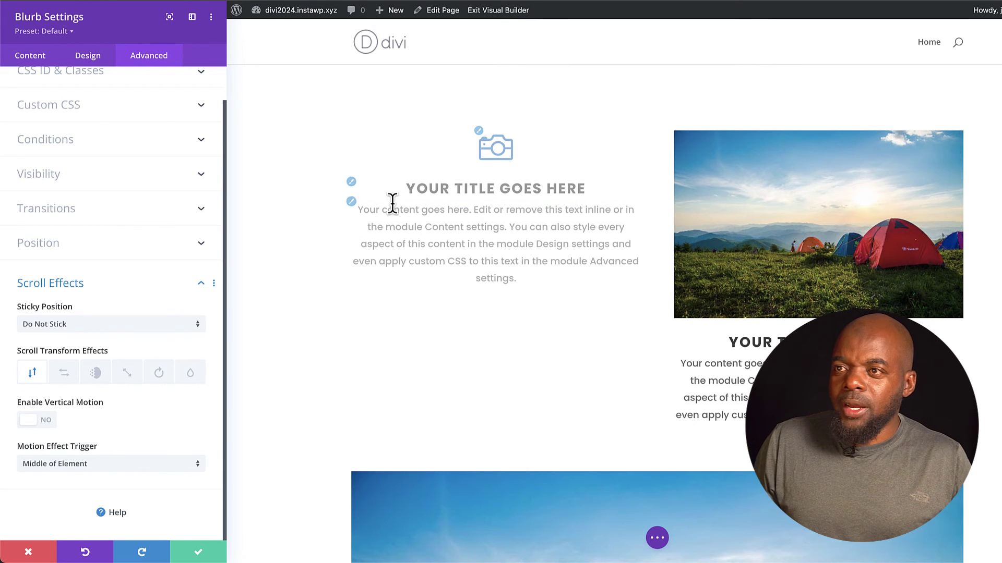
Re-enable the camera-icon blurb on tablet and desktop by clearing both Disable on options.
left_click(109, 176)
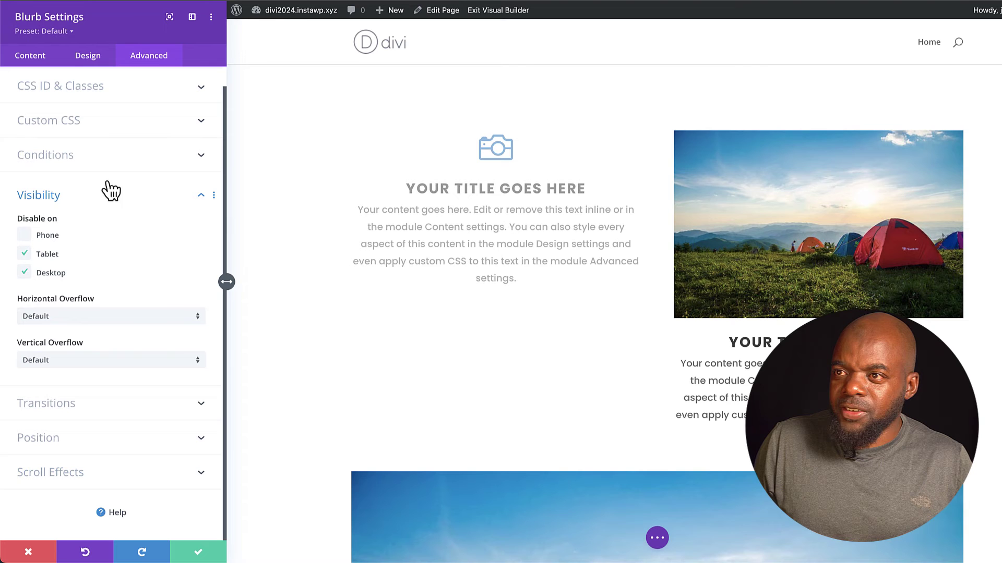
left_click(26, 255)
left_click(24, 254)
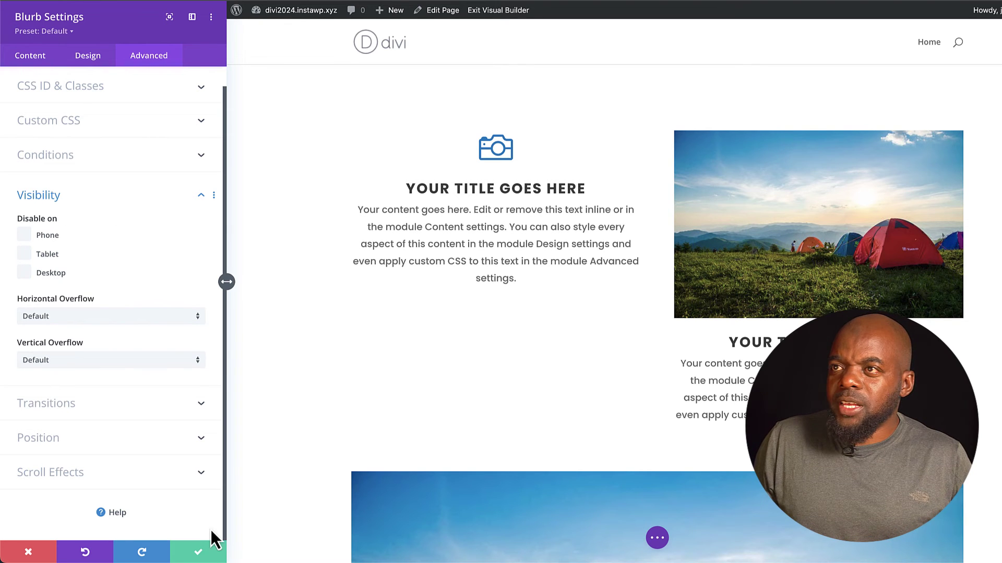
scroll(223, 355, "up", 1)
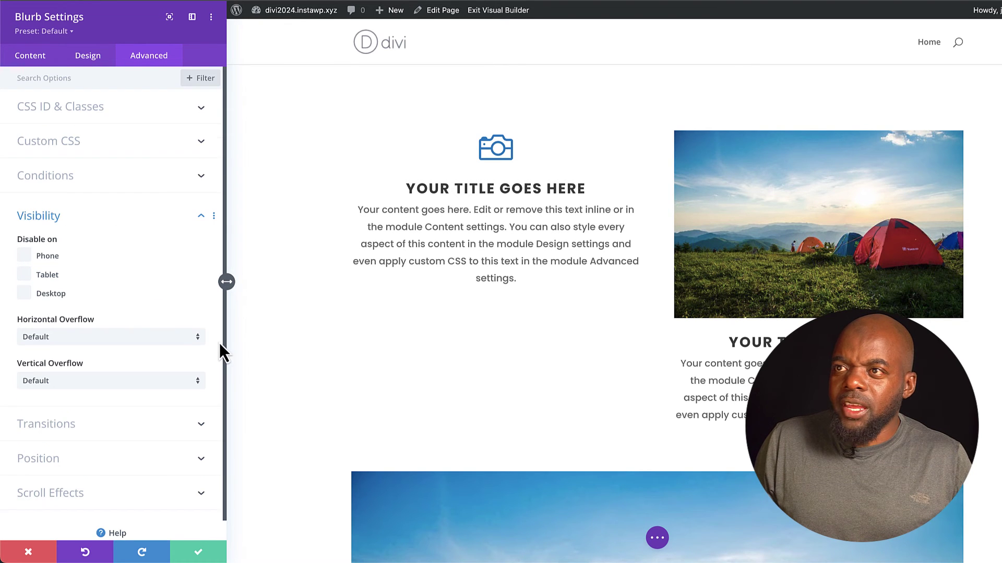
Generate AI content for the camera-icon blurb and enlarge the body field of the result to read its full text.
left_click(38, 57)
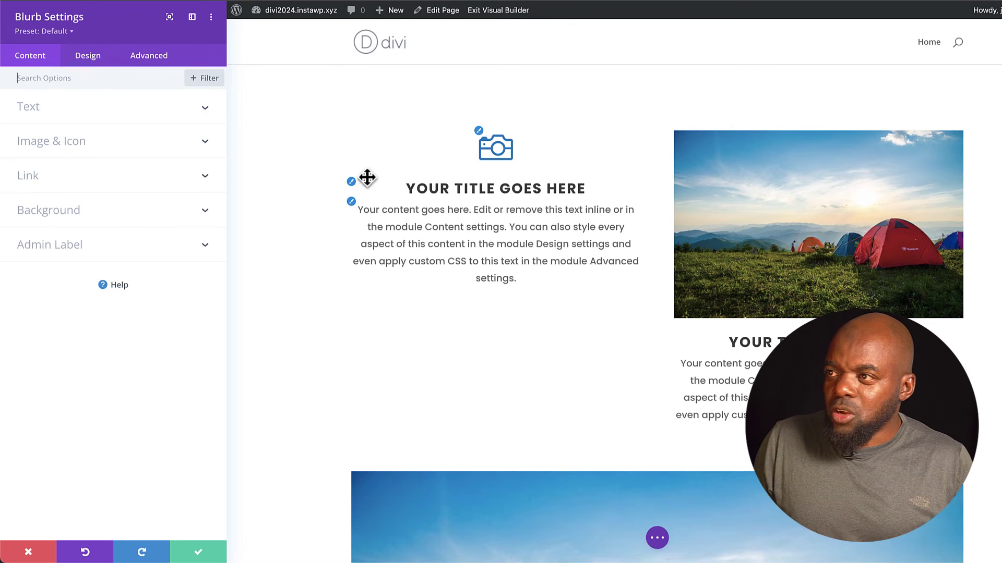
left_click(352, 181)
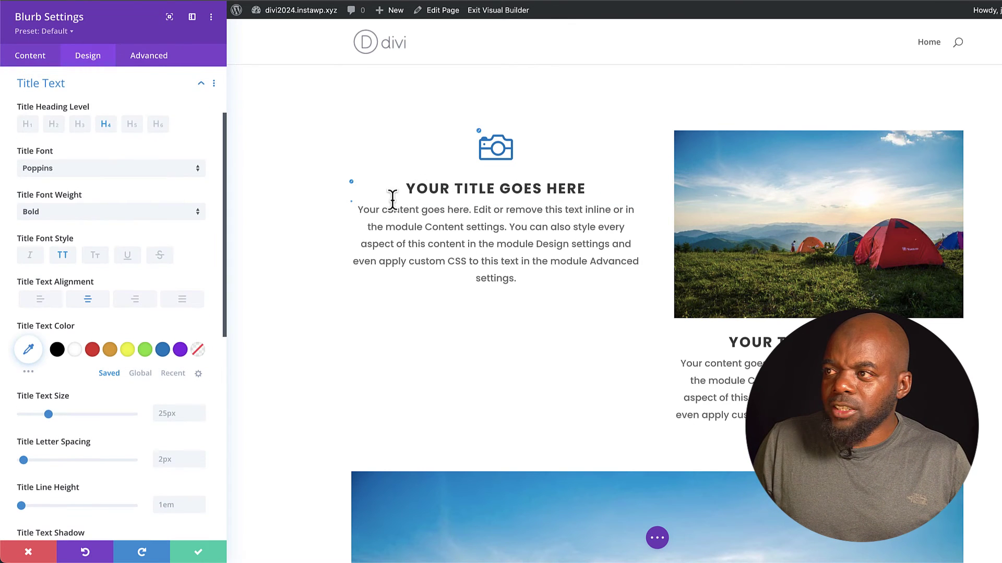
left_click(49, 60)
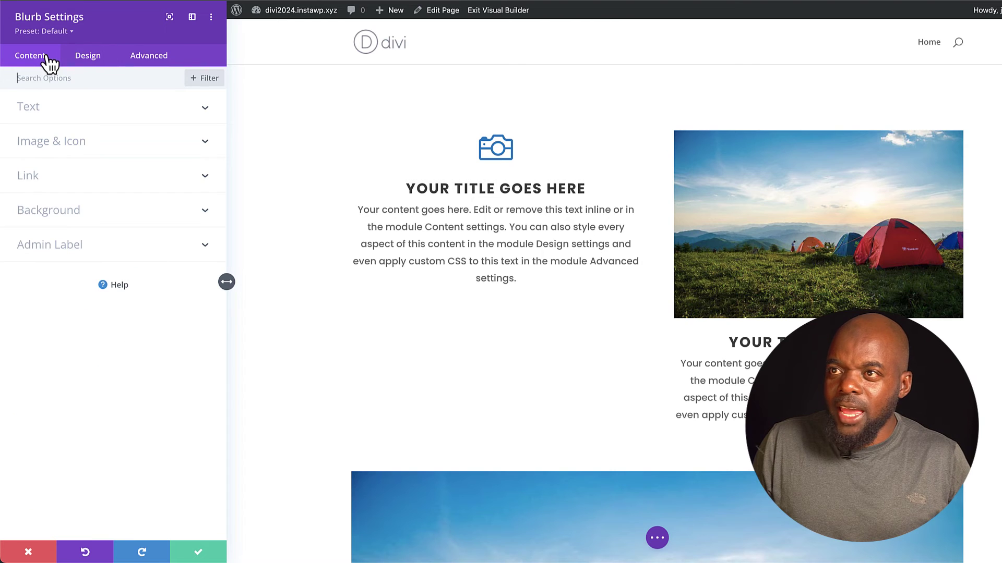
left_click(49, 115)
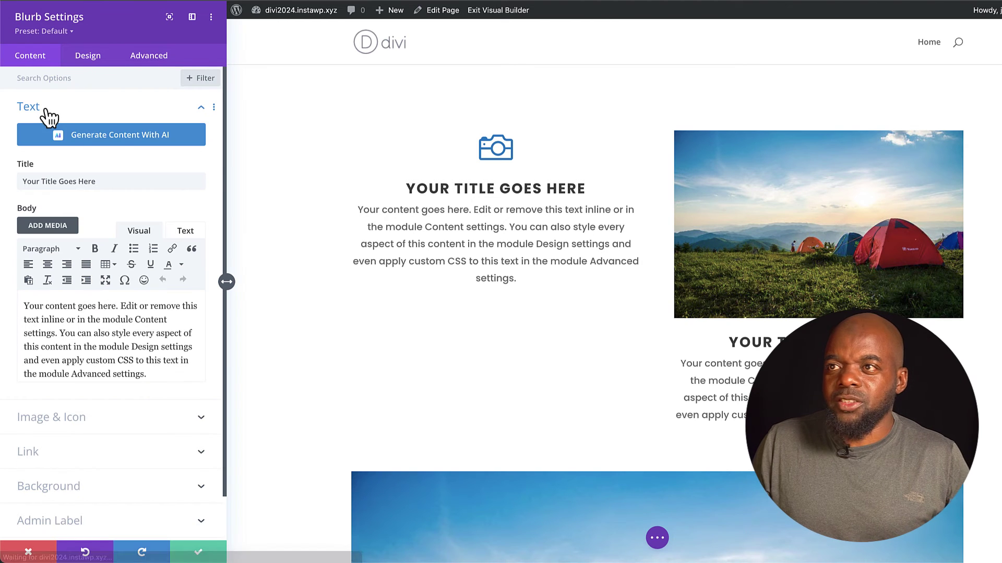
left_click(129, 136)
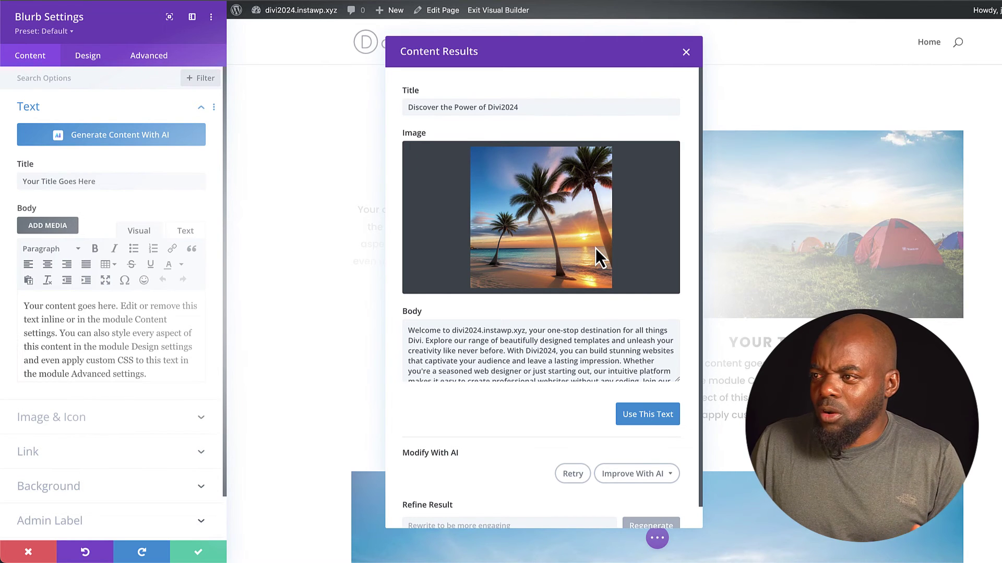
scroll(600, 251, "down", 1)
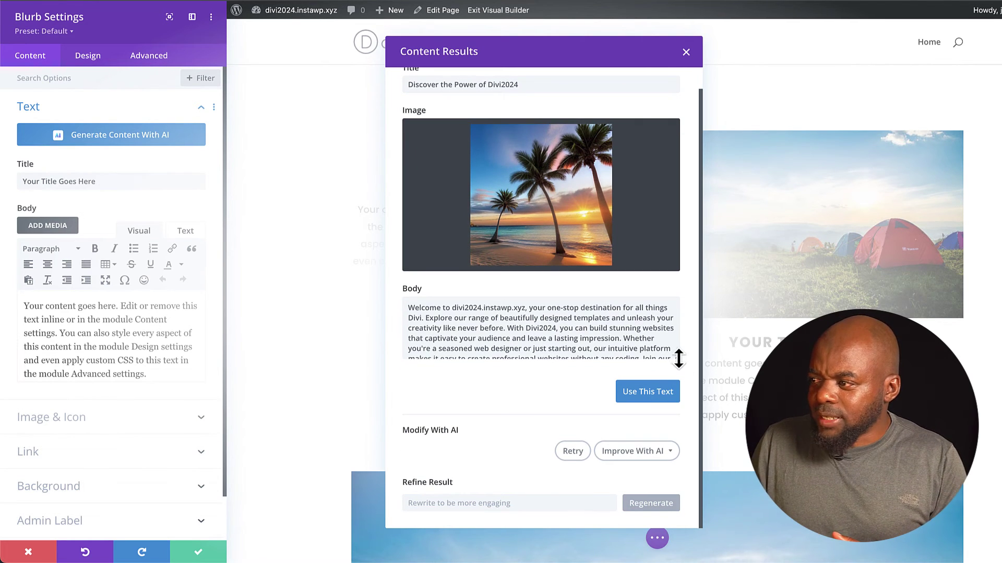
left_click_drag(678, 358, 689, 423)
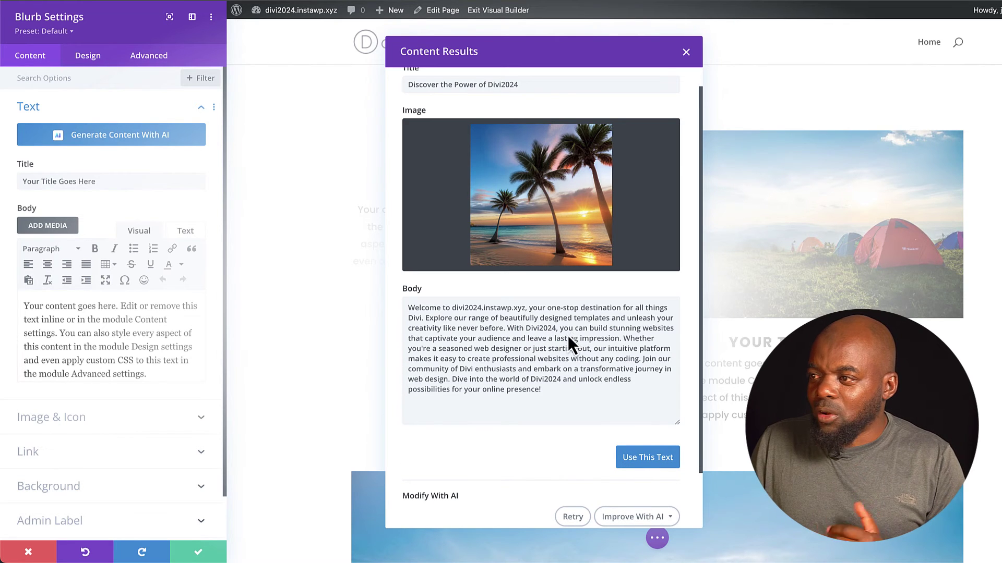
Regenerate the AI content with the refinement "make it shorter".
scroll(593, 398, "down", 3)
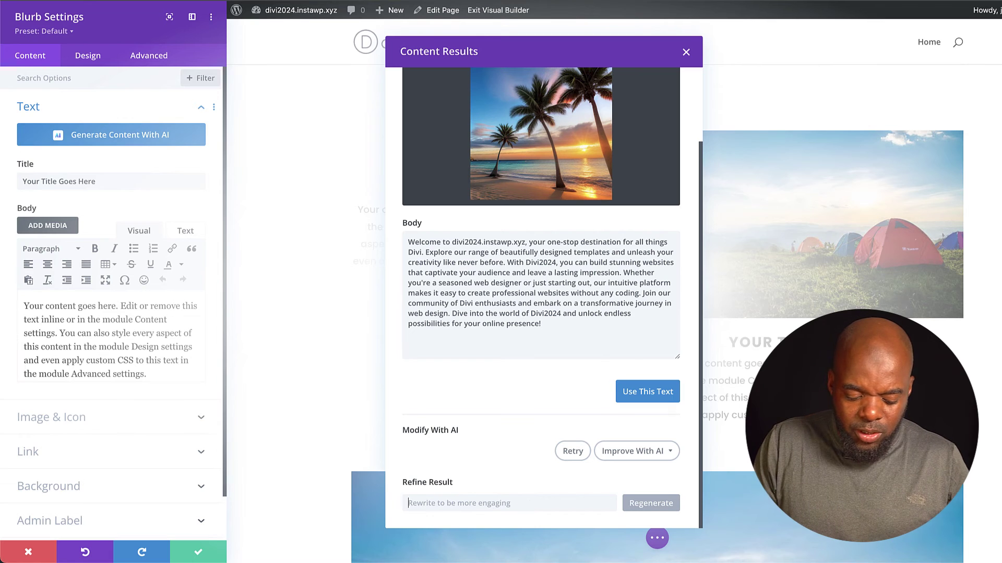
type("make it shorter")
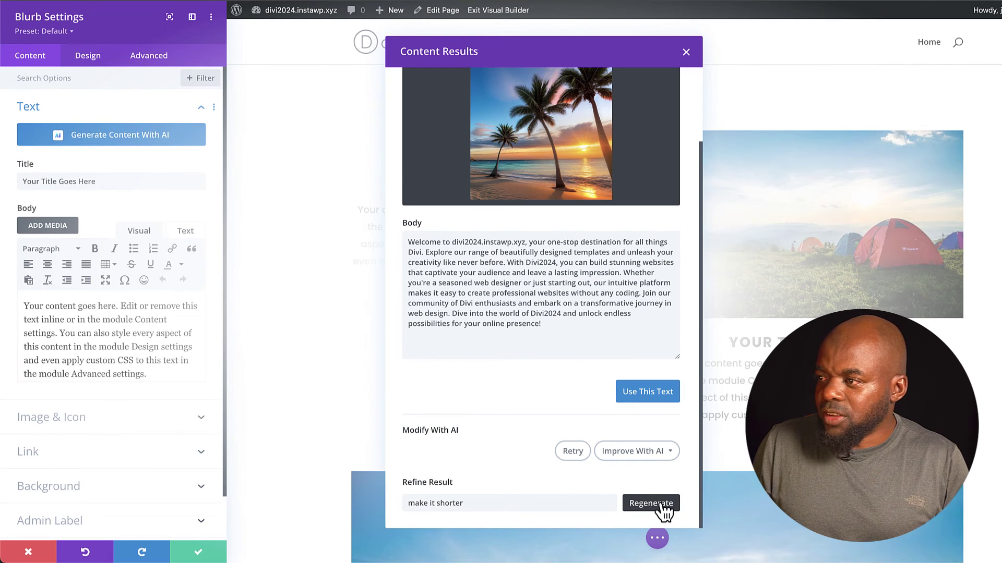
left_click(660, 504)
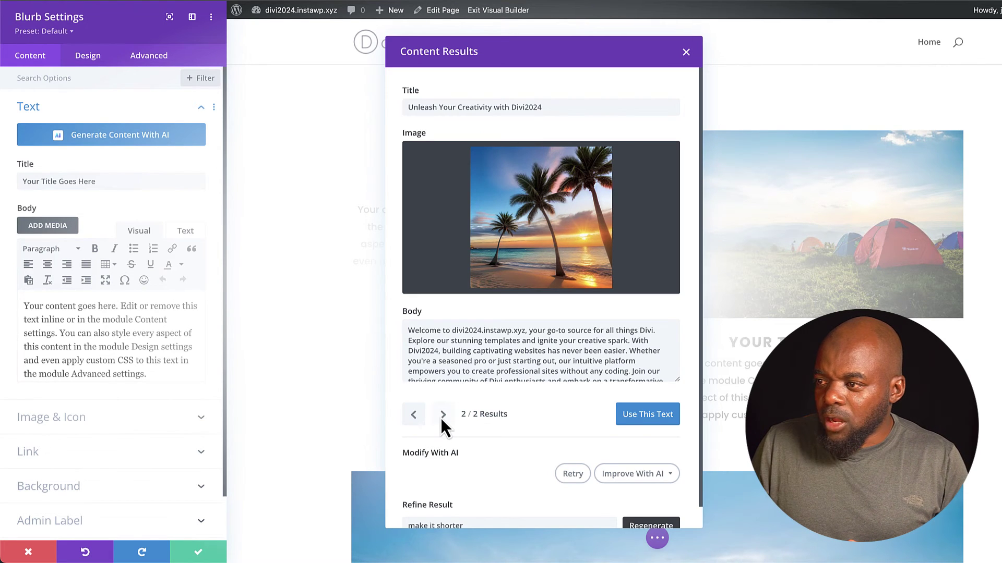
Return to the first generated result, "Discover the Power of Divi2024", and apply its text to the blurb.
left_click(413, 415)
scroll(516, 261, "down", 3)
scroll(515, 261, "up", 3)
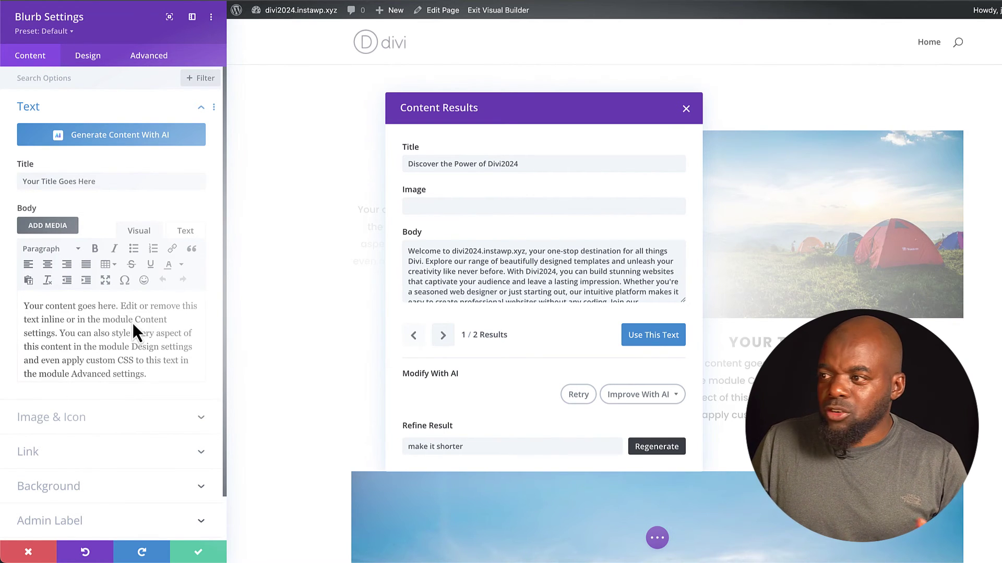
left_click(647, 340)
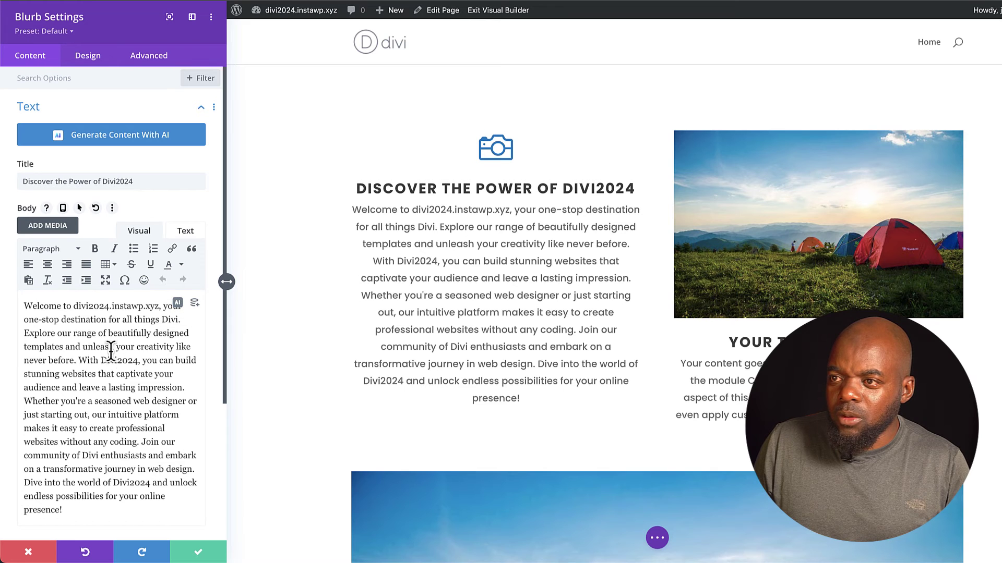
Delete the opening sentences of the blurb's body so the text starts at "With Divi2024, you can build stunning websites".
left_click_drag(79, 360, 14, 291)
key("BackSpace")
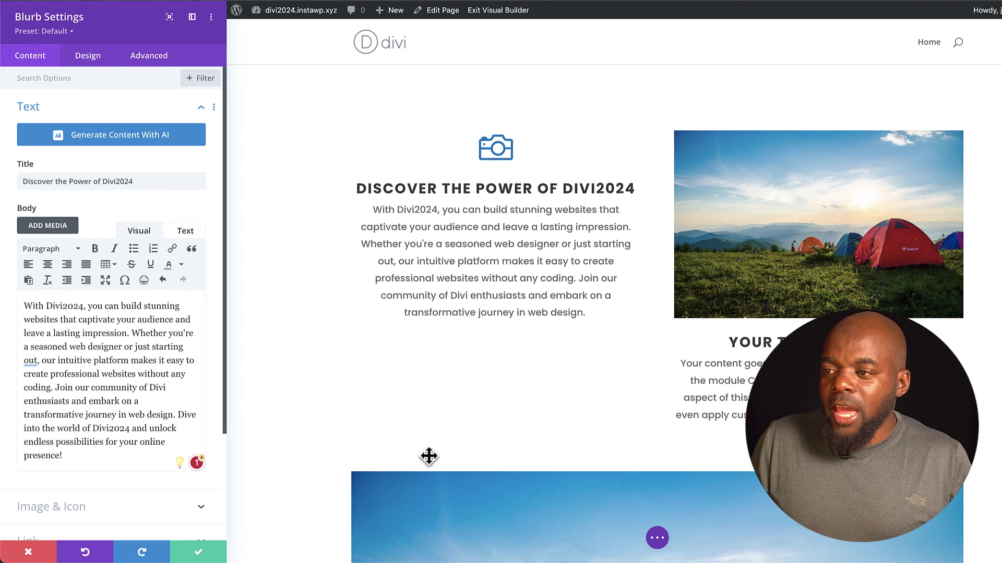
Save the blurb settings and open the Food Co Op layout pack from the premade layouts library.
left_click(194, 556)
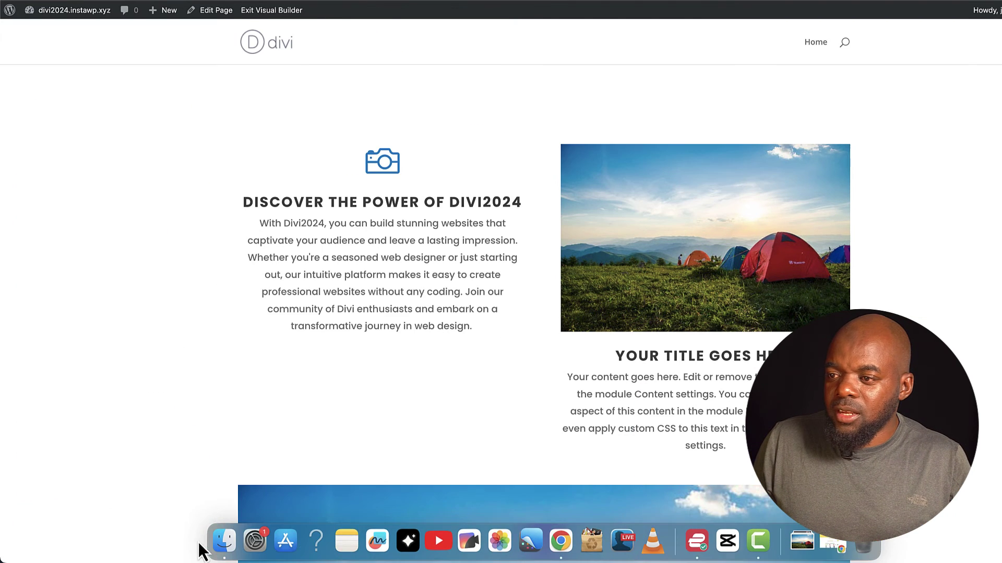
scroll(438, 398, "down", 2)
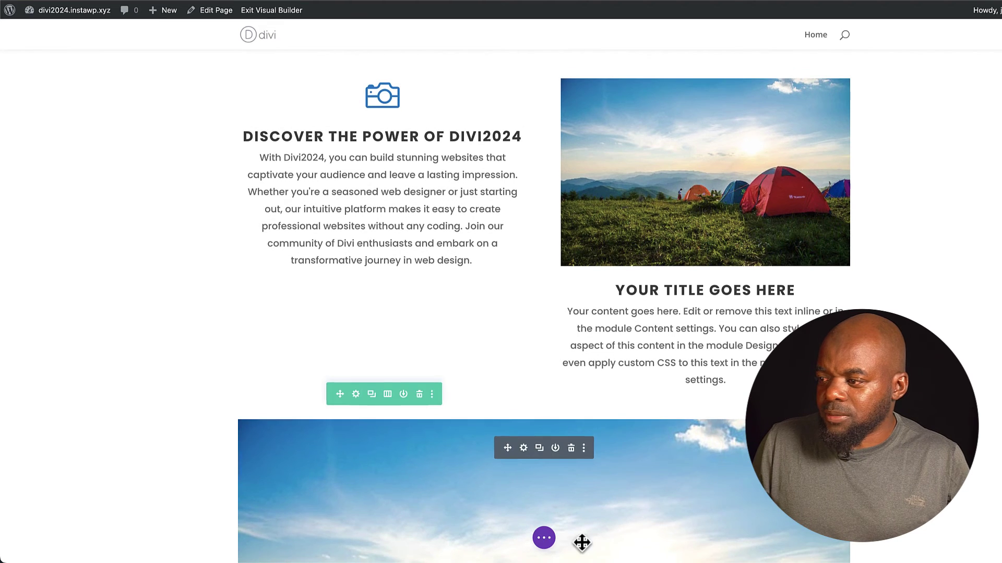
left_click(544, 537)
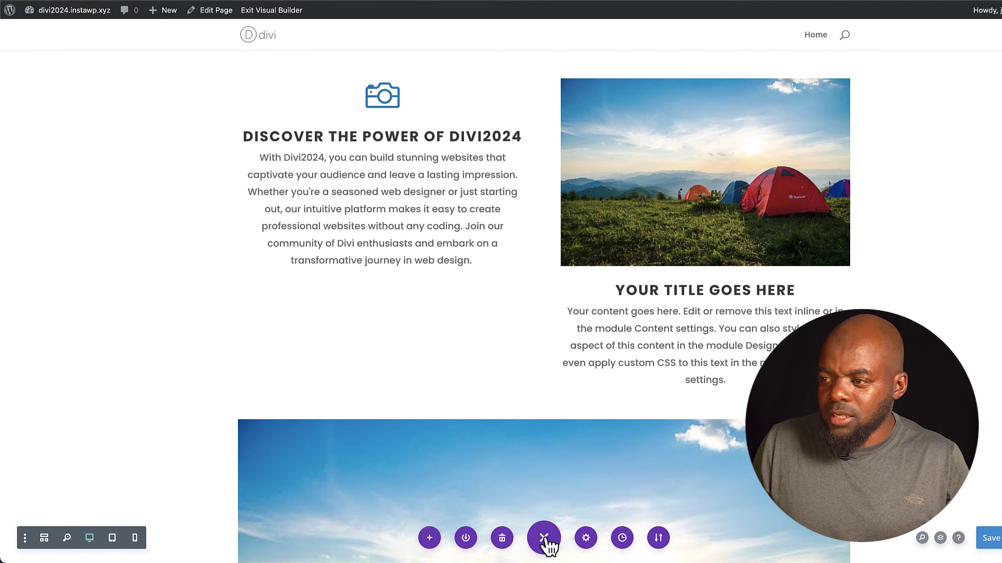
left_click(429, 537)
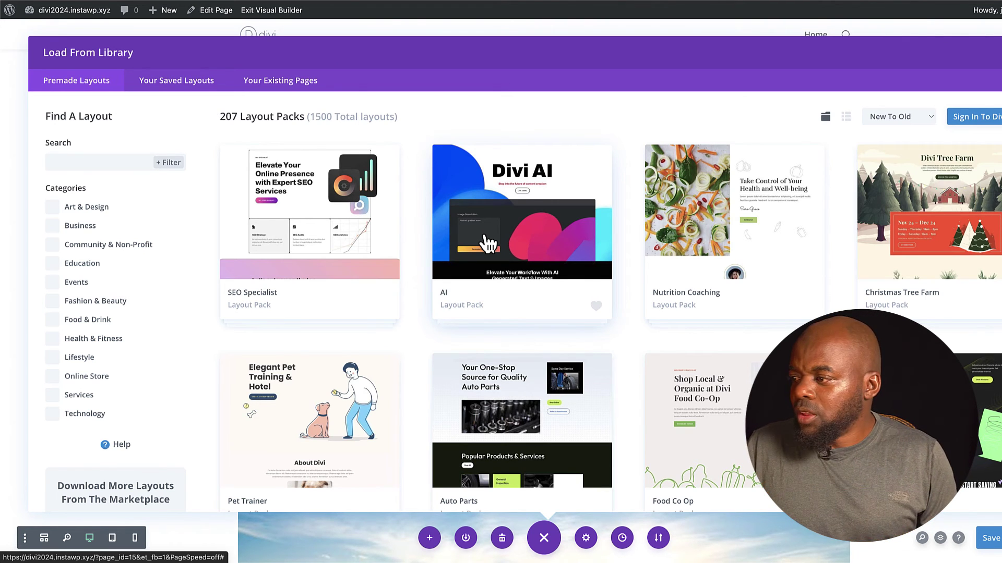
left_click(716, 436)
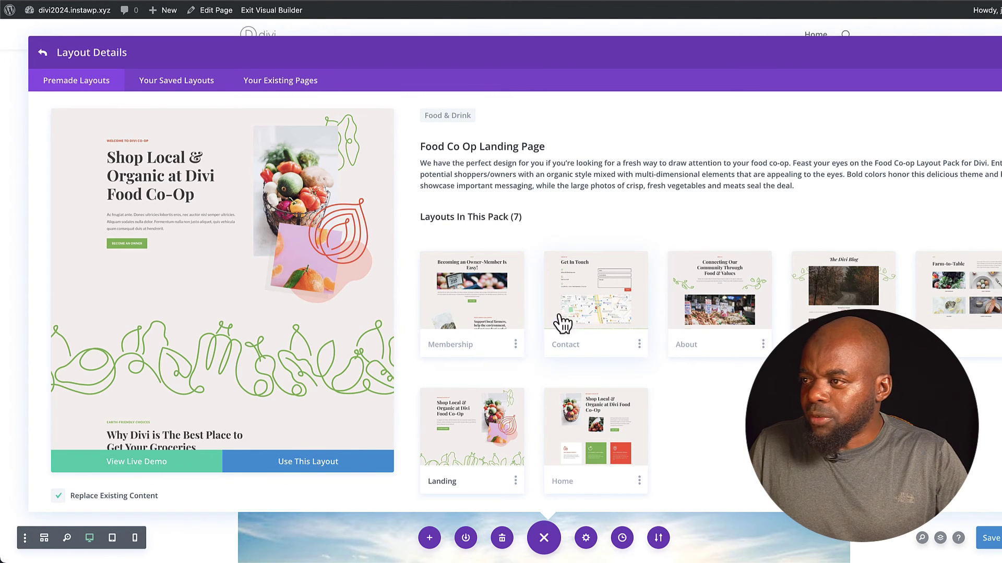
Preview the Membership page layout of the Food Co Op pack and look through its design.
left_click(489, 305)
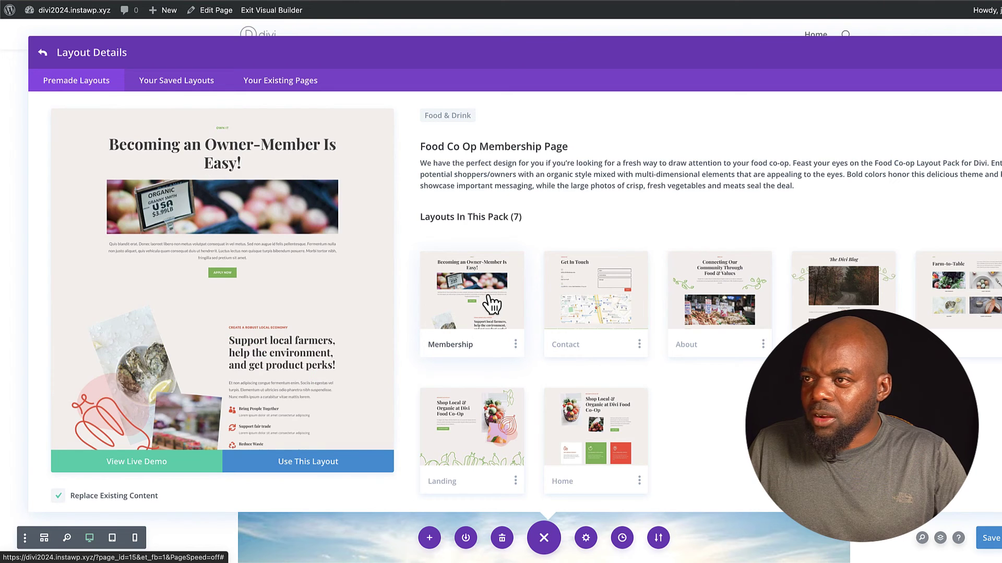
scroll(258, 283, "down", 15)
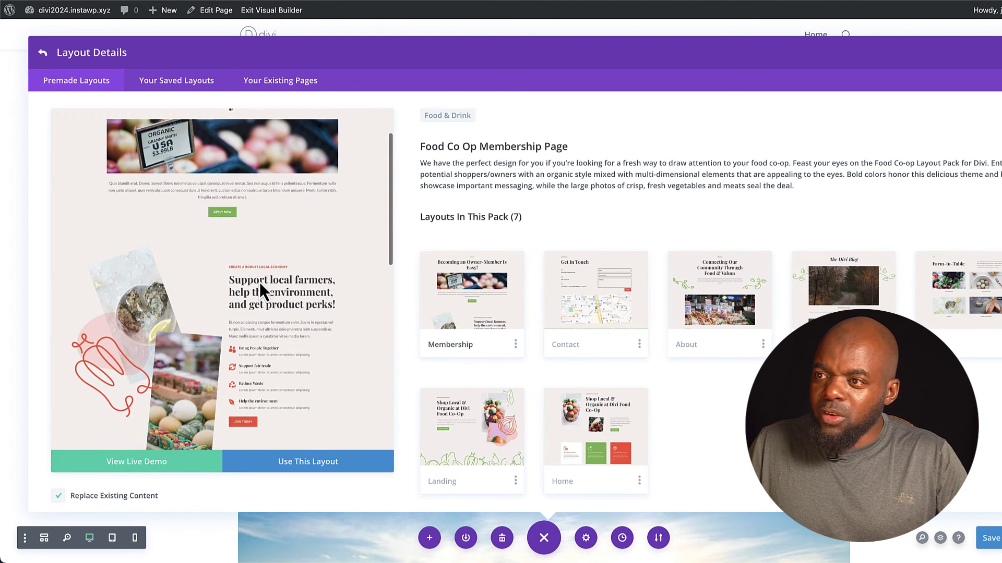
scroll(261, 284, "up", 15)
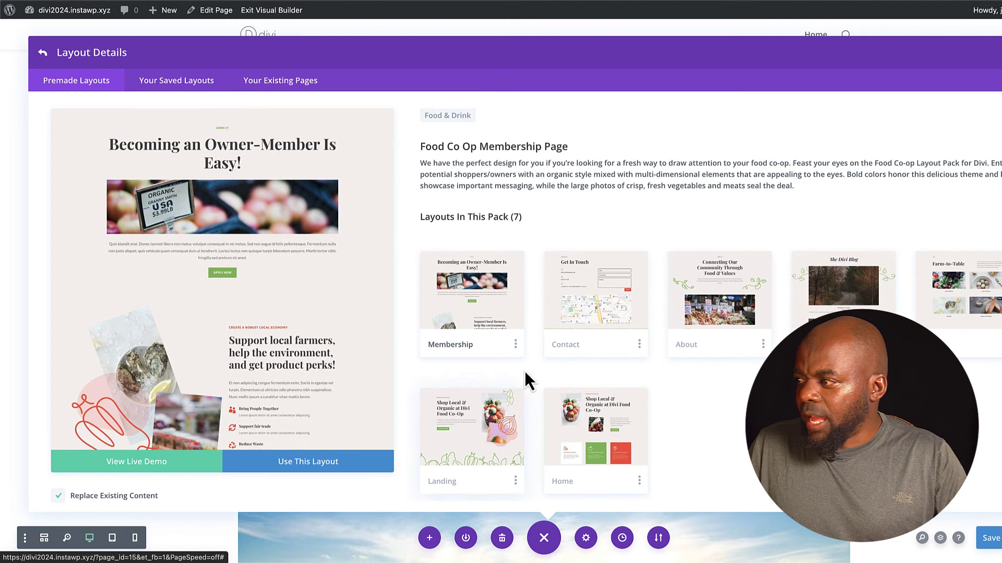
Load the Food Co Op pack's About layout onto the page with Replace Existing Content enabled, and look through the page.
left_click(730, 305)
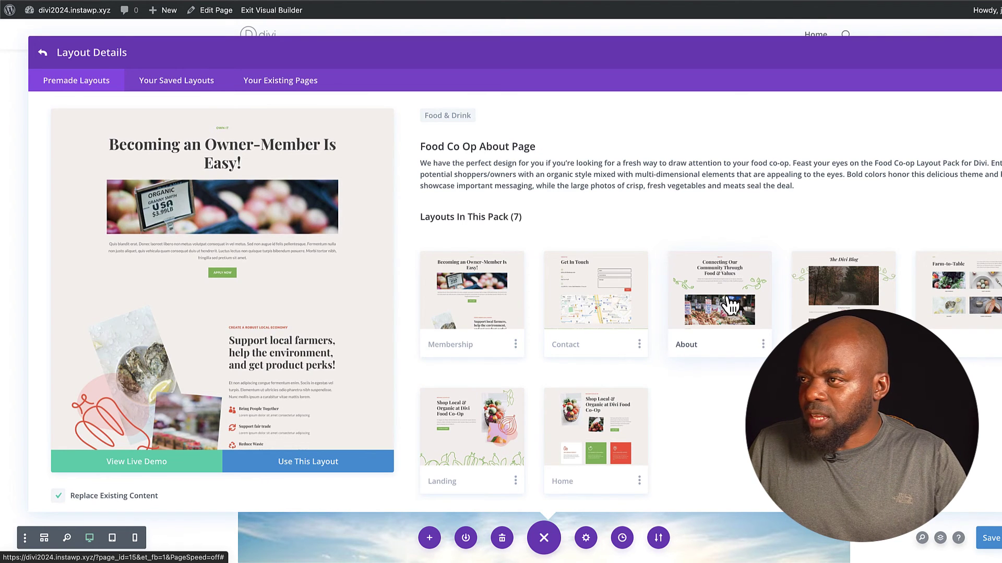
left_click(304, 467)
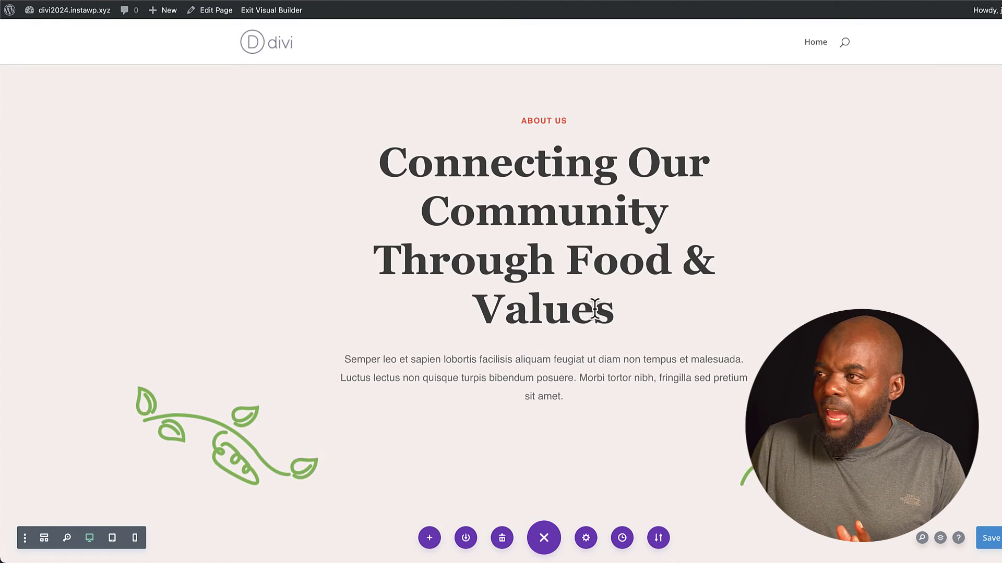
scroll(635, 270, "down", 6)
scroll(635, 271, "down", 10)
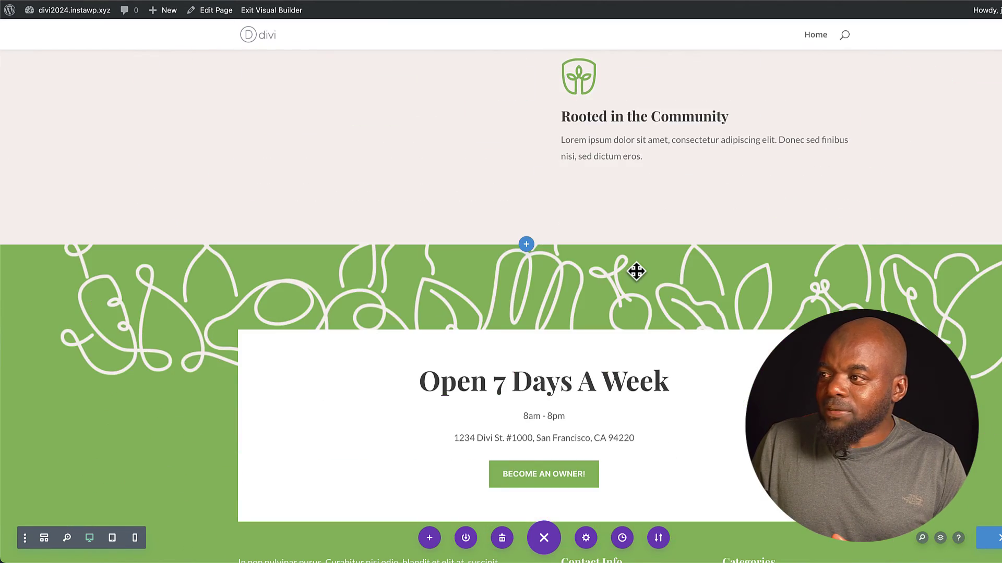
Open the settings of the seafood market image and run the Generate & Replace AI action on it.
scroll(635, 270, "up", 15)
scroll(635, 270, "down", 4)
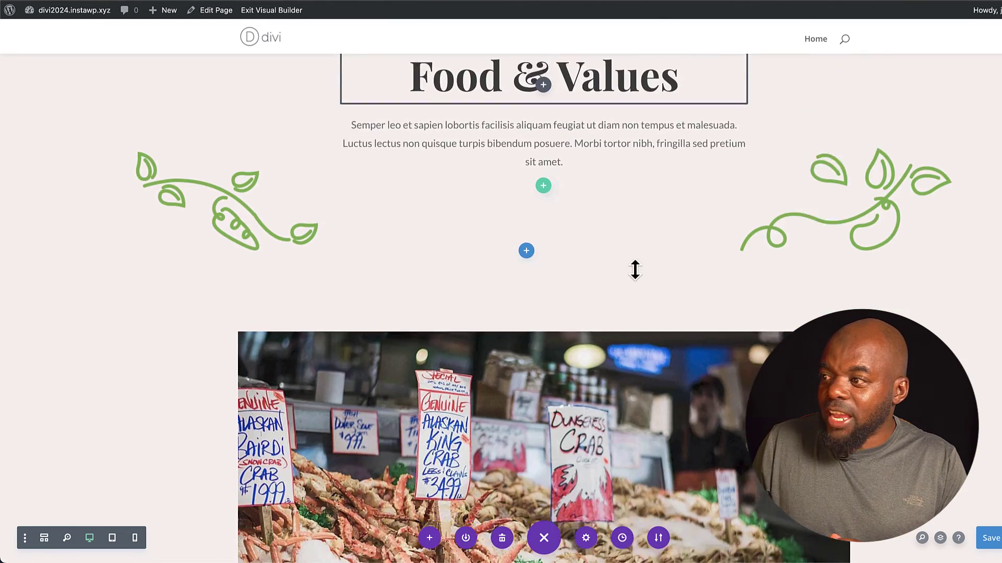
scroll(635, 270, "down", 4)
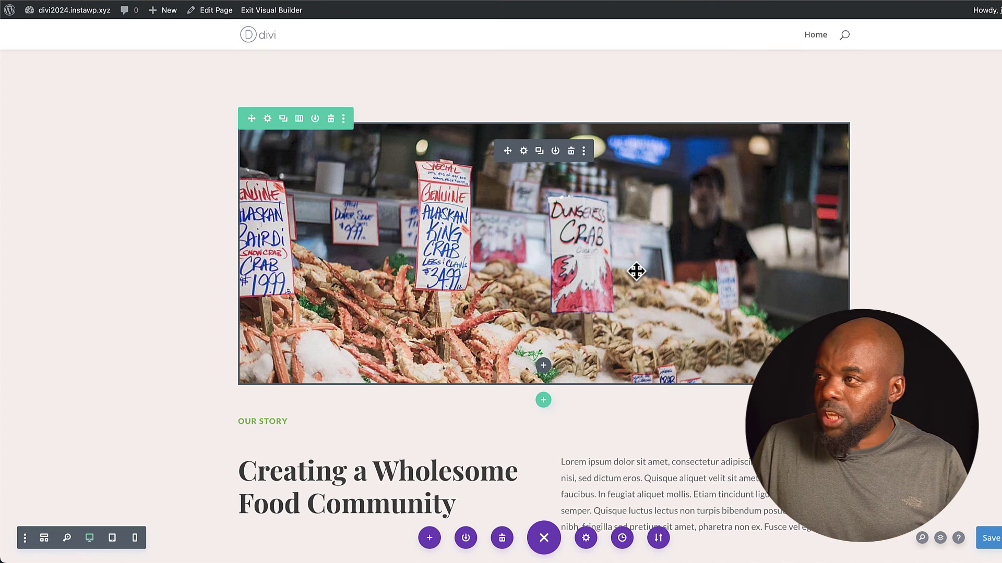
left_click(523, 151)
mouse_move(112, 199)
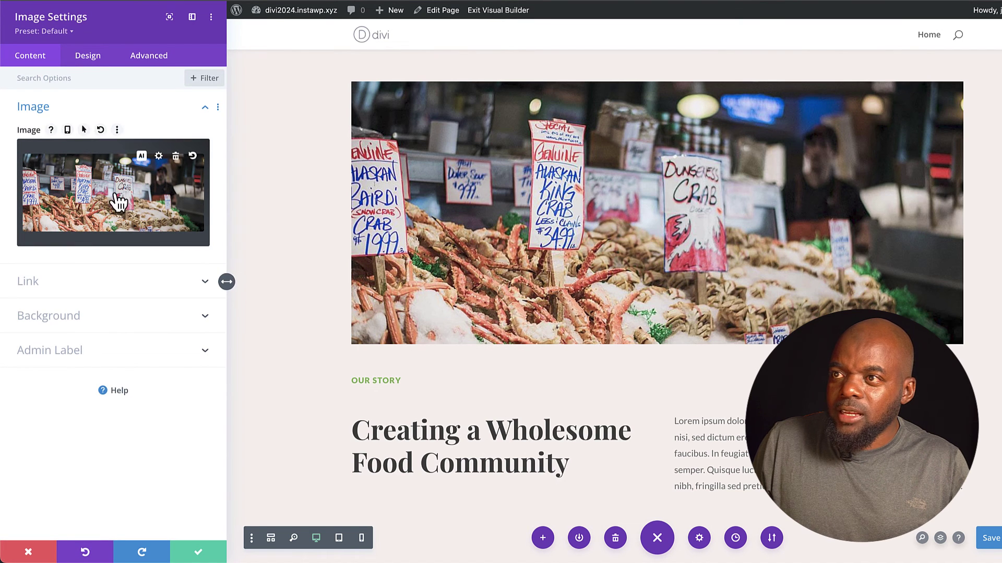
left_click(142, 158)
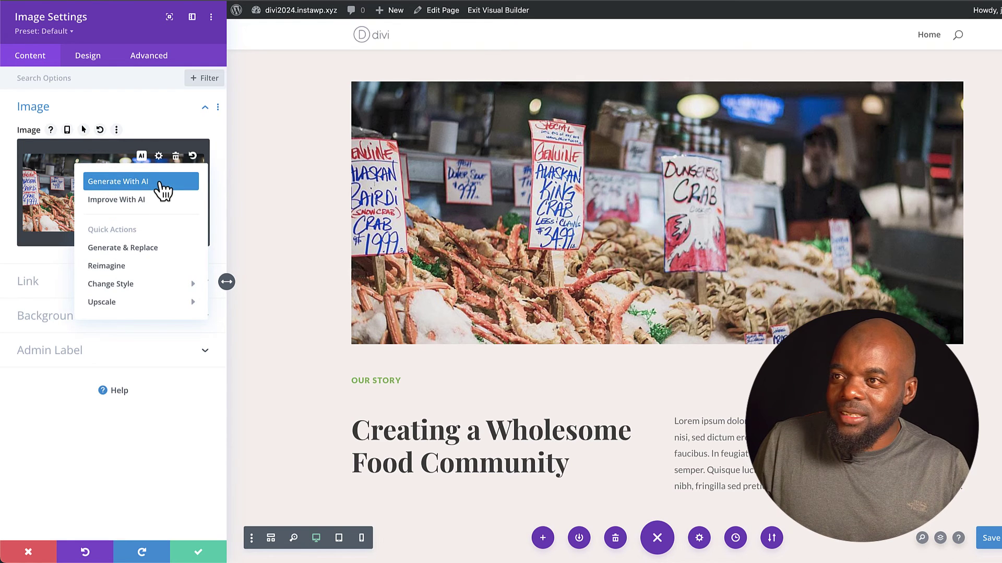
left_click(141, 247)
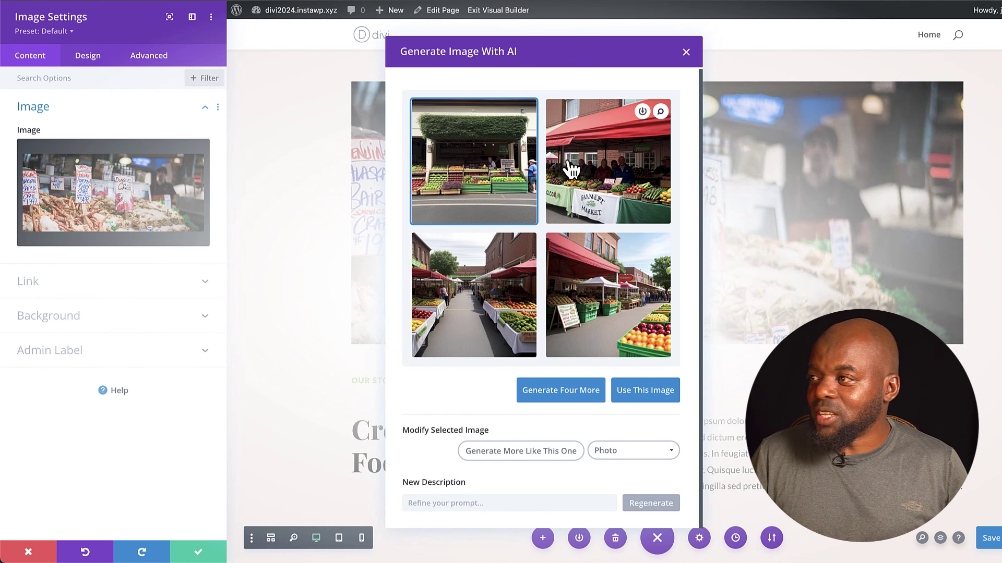
Use the generated farmers market image with the "Market" table banner in place of the seafood photo and save the image settings.
left_click(571, 168)
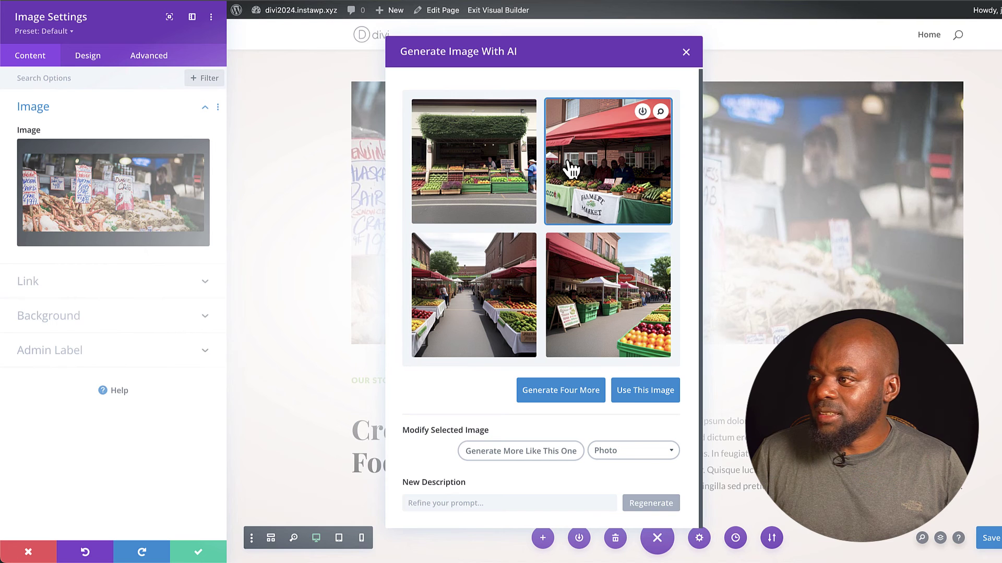
left_click(637, 396)
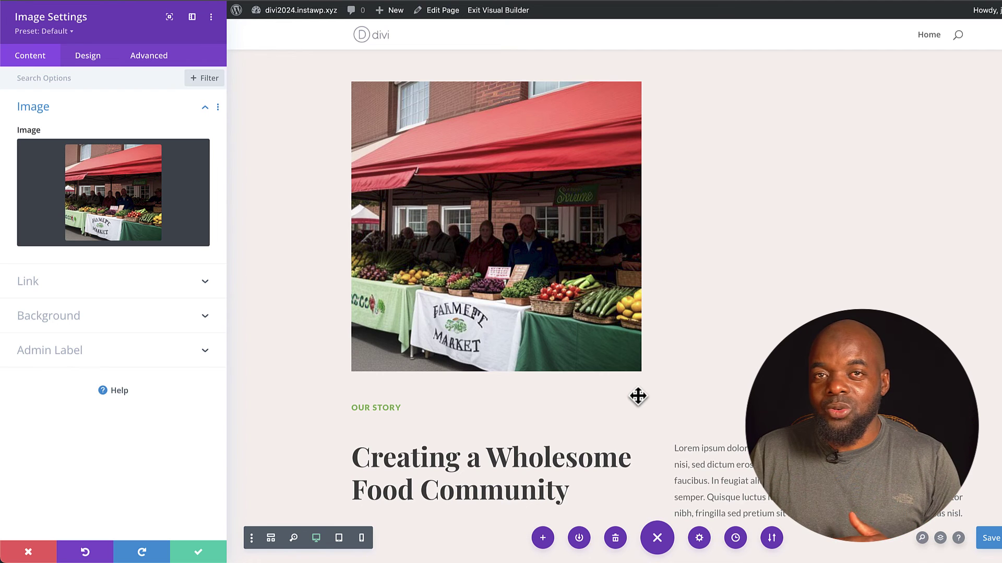
scroll(618, 384, "down", 3)
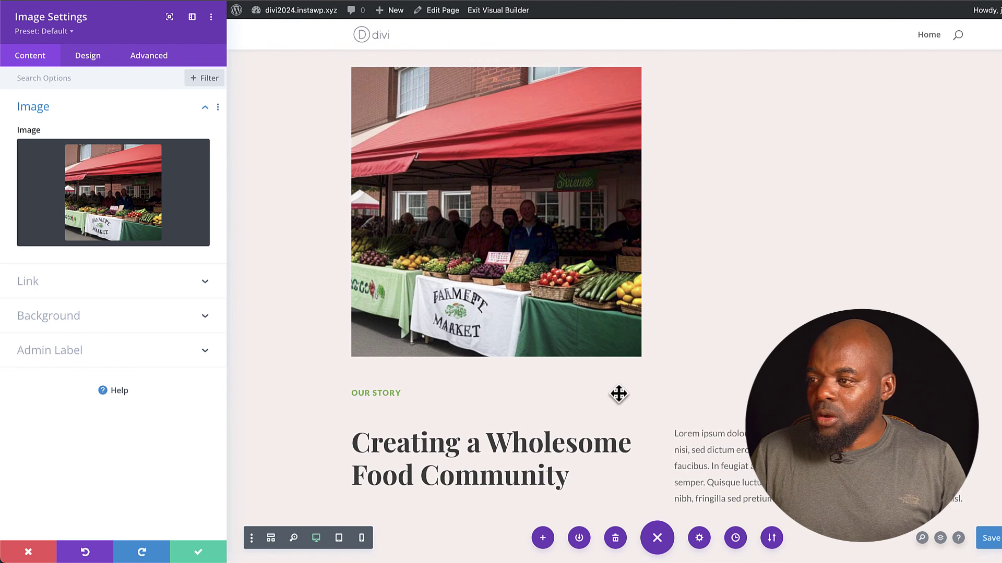
left_click(211, 553)
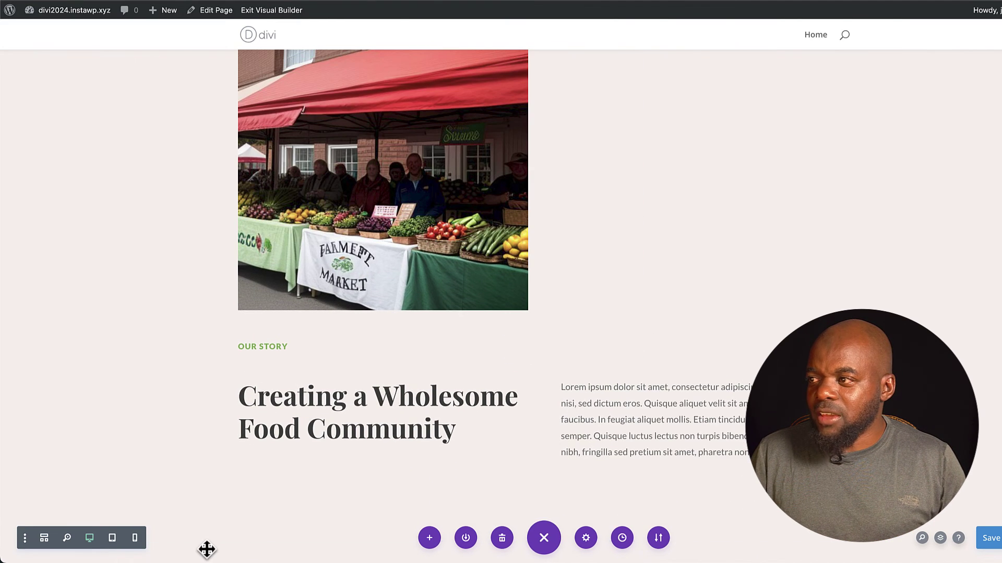
Rephrase the "Creating a Wholesome Food Community" heading with AI, apply "Building a Nurturing Food Community" and save the text module.
mouse_move(382, 409)
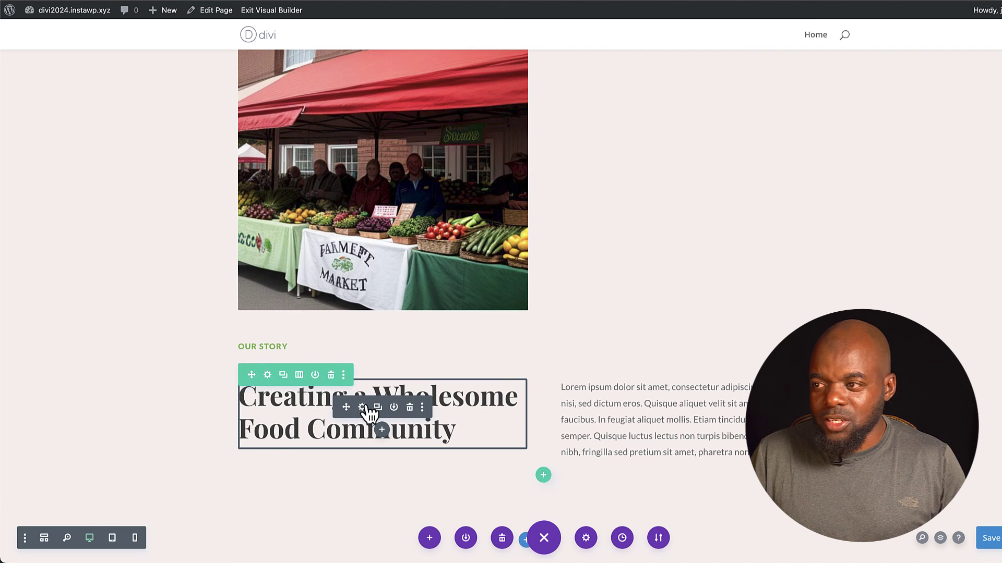
left_click(362, 408)
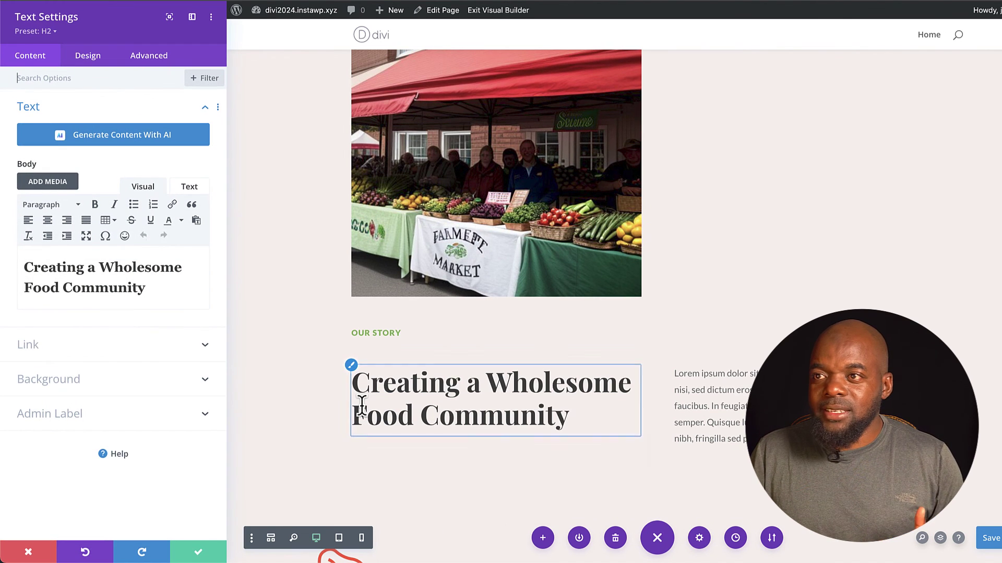
left_click(153, 136)
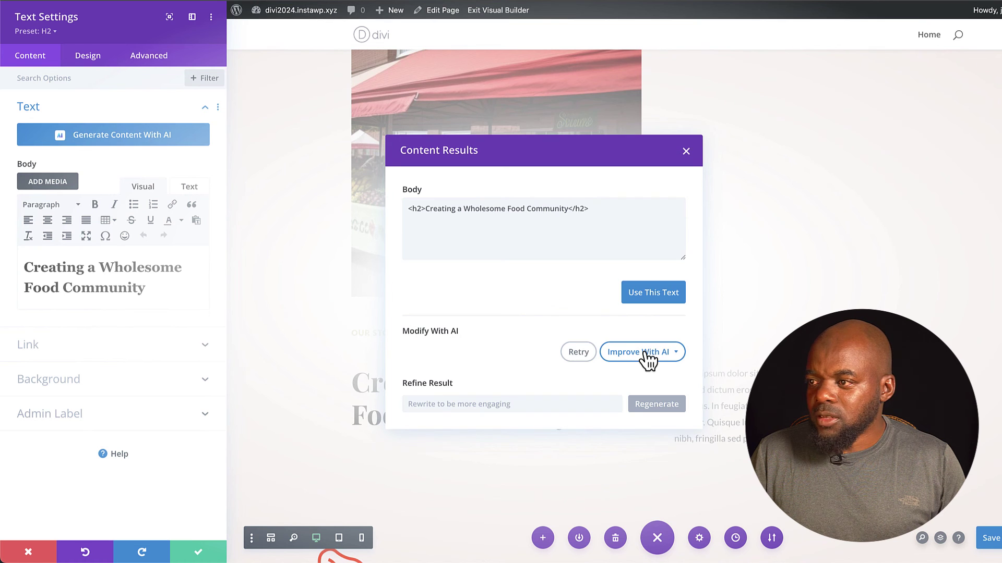
left_click(646, 353)
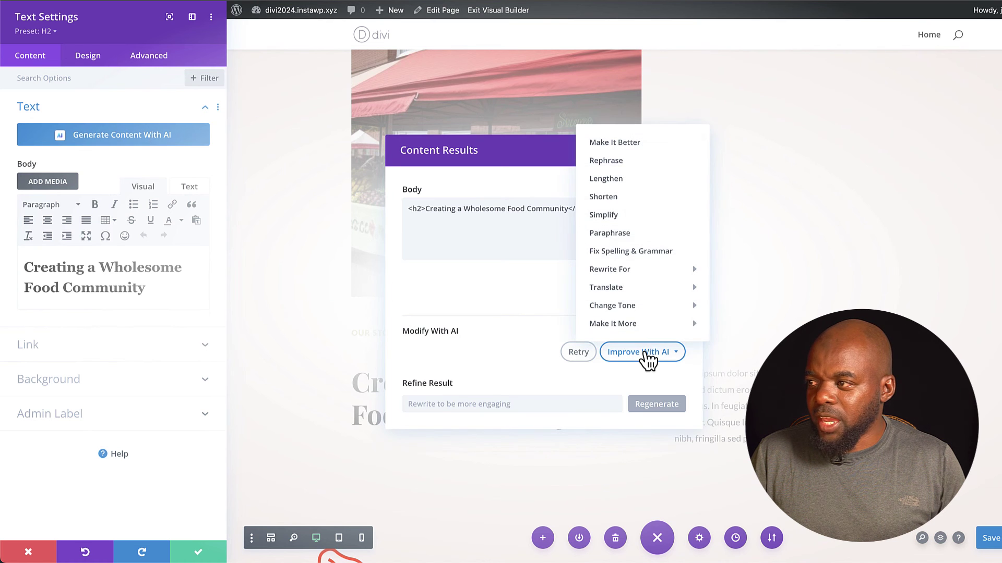
left_click(643, 163)
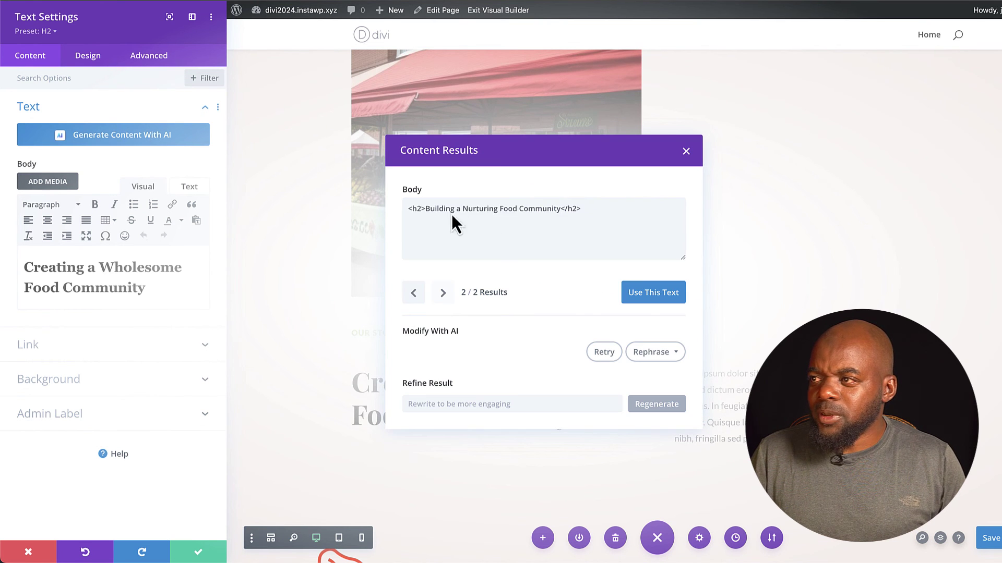
left_click(656, 294)
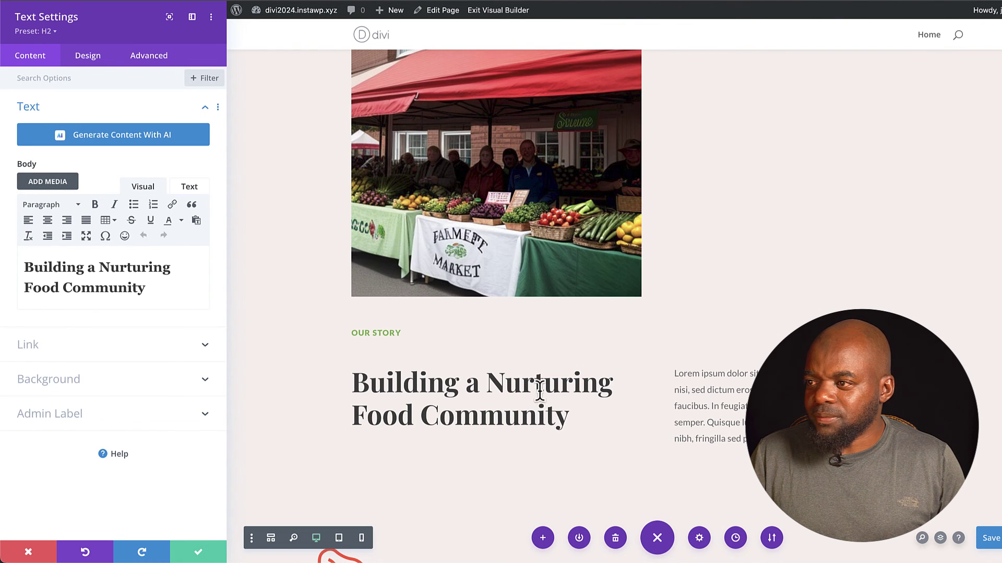
left_click(203, 552)
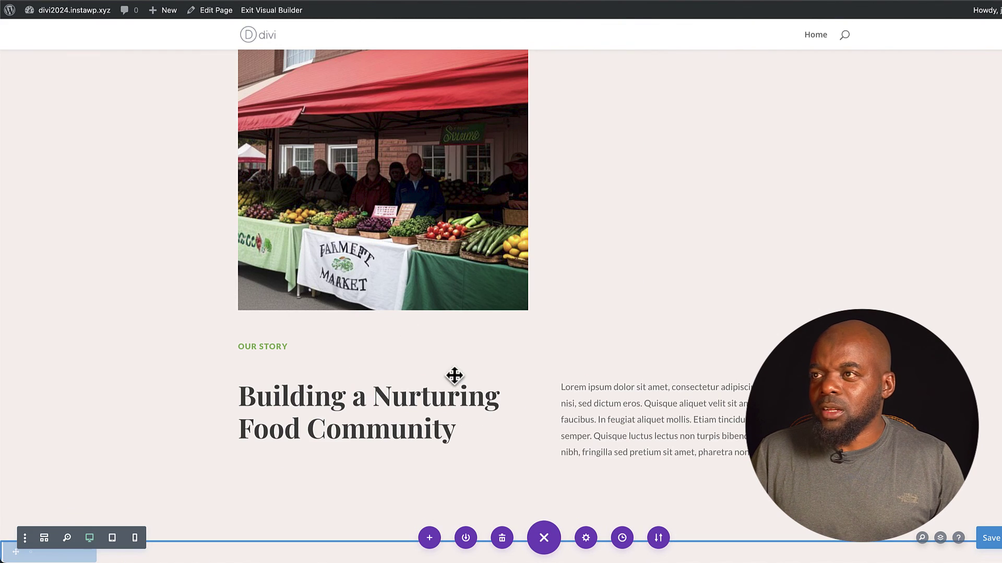
Export the page's Divi Builder layout with the file name Divi.
scroll(454, 376, "up", 5)
scroll(590, 367, "up", 2)
scroll(589, 364, "up", 3)
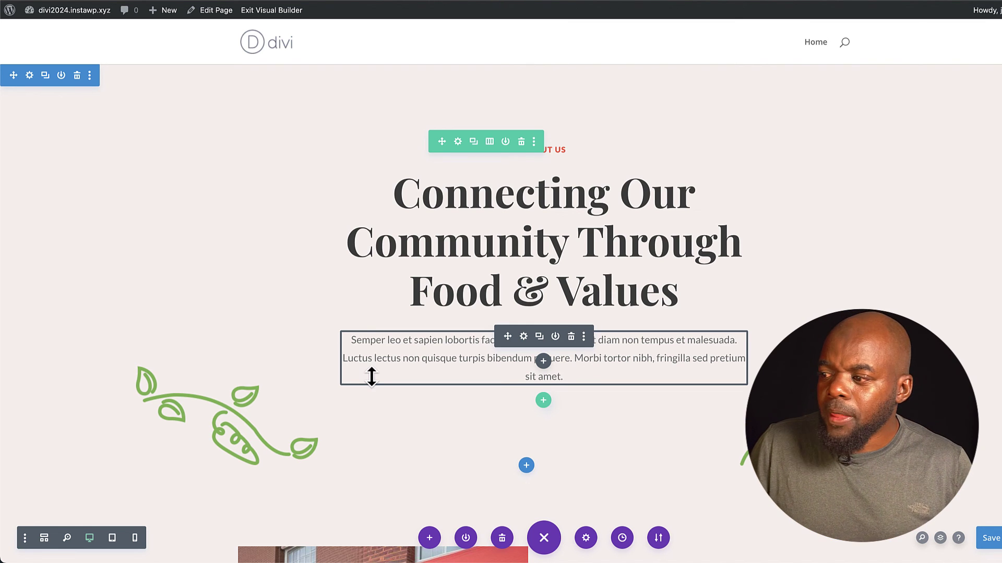
left_click(658, 537)
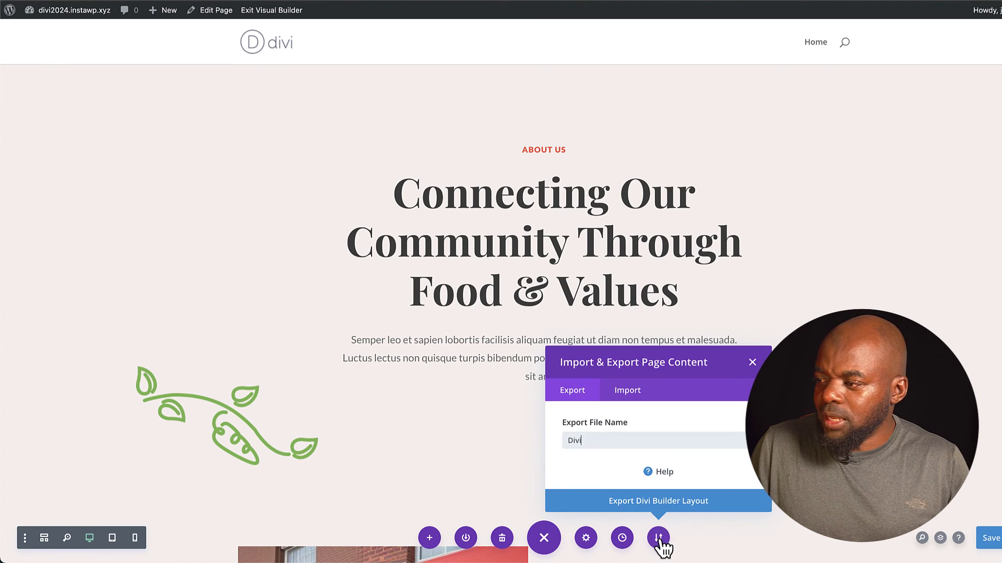
left_click(674, 504)
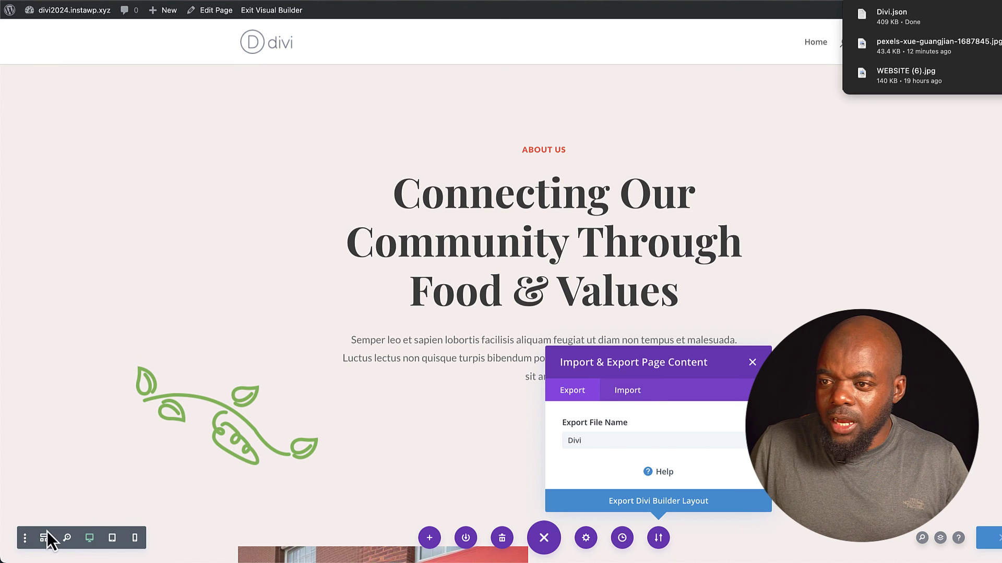
Add the hover, click and grid mode controls to the builder settings toolbar and switch the builder to grid mode.
left_click(25, 538)
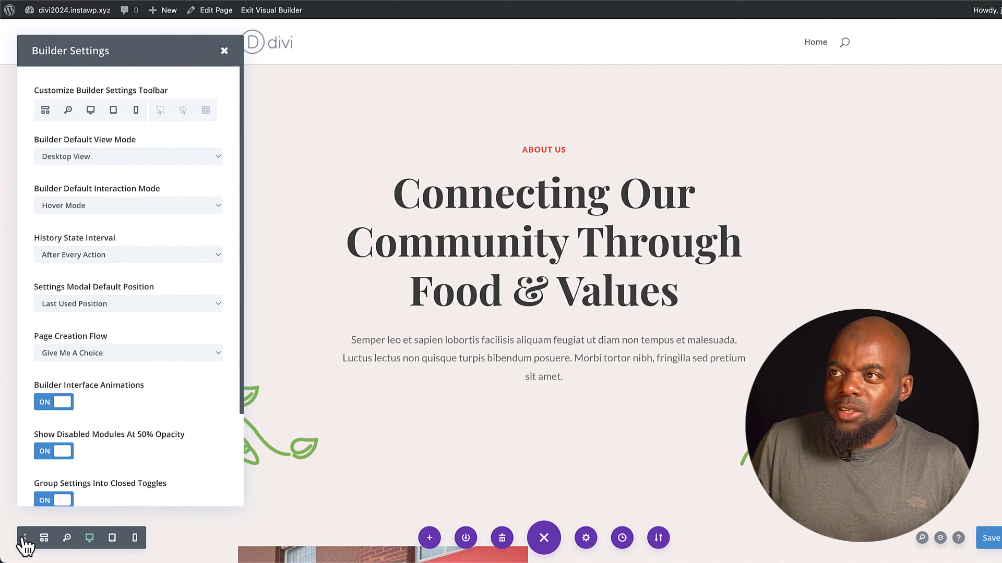
left_click(161, 110)
left_click(183, 110)
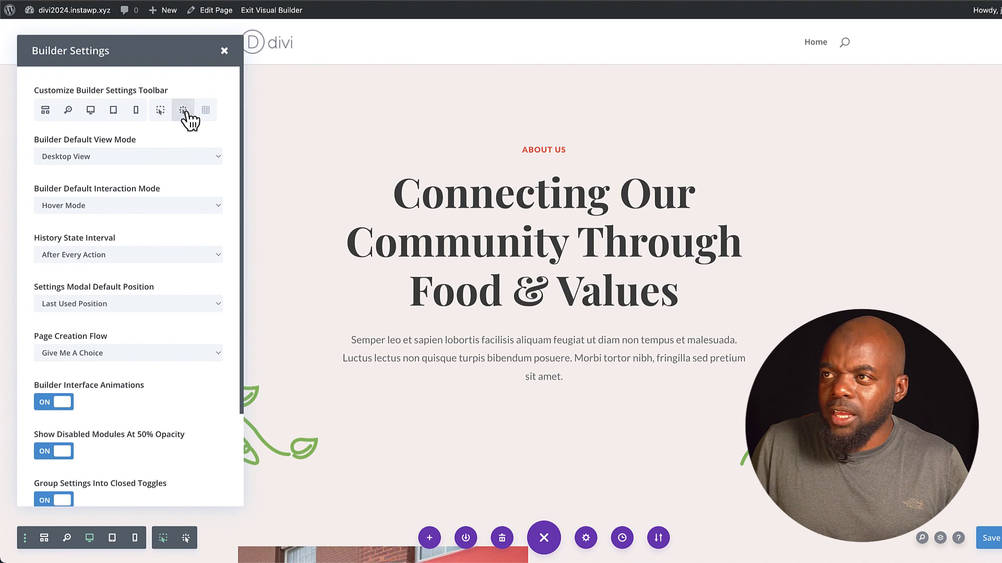
left_click(206, 110)
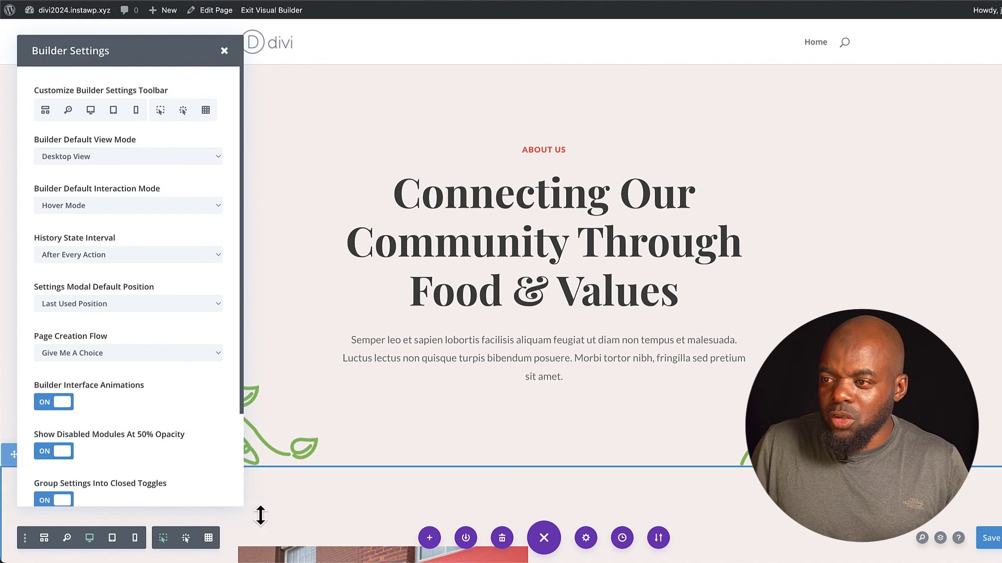
key("Escape")
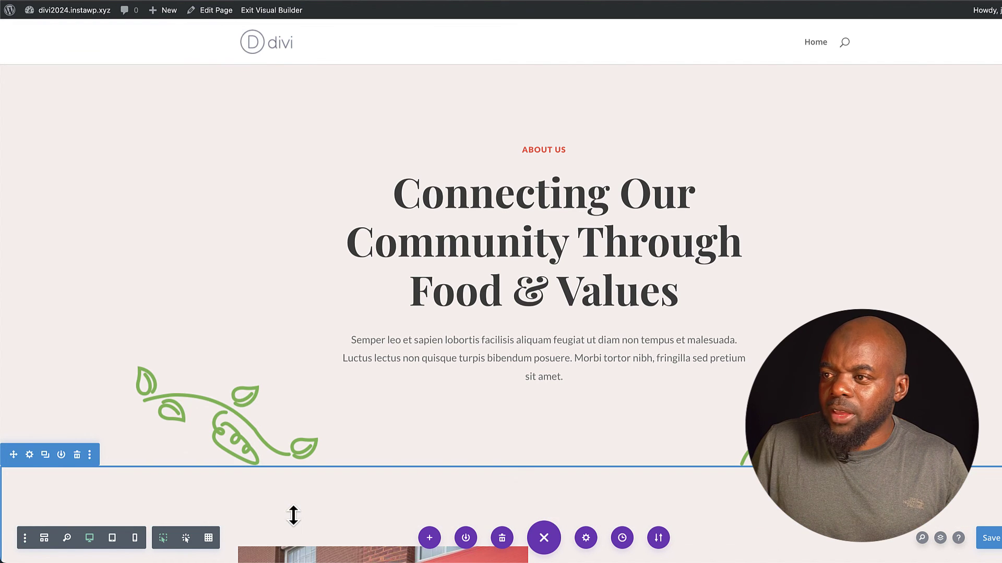
left_click(210, 539)
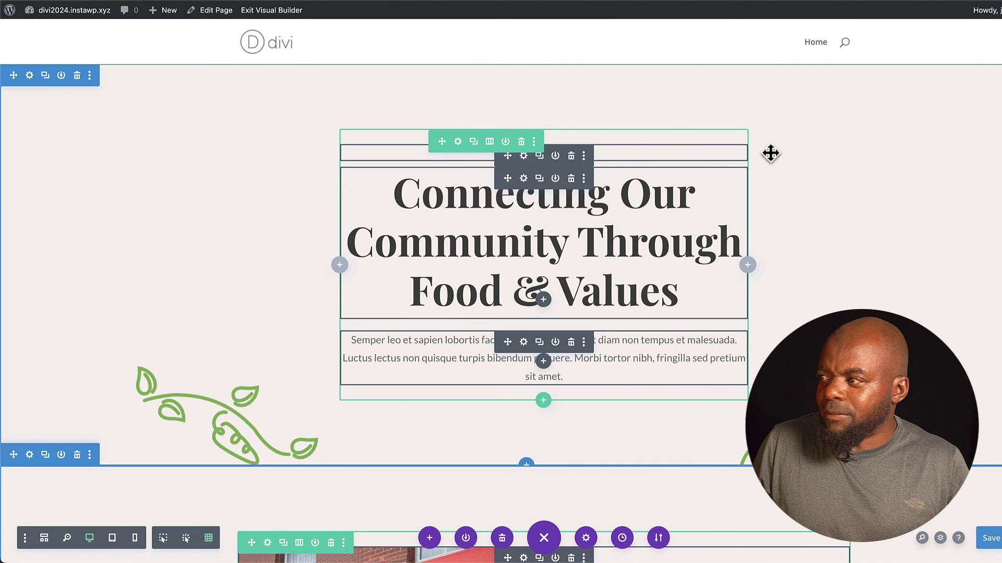
View the settings of the body text under the "Connecting Our Community Through Food & Values" heading and return to the page's grid outlines.
left_click(523, 342)
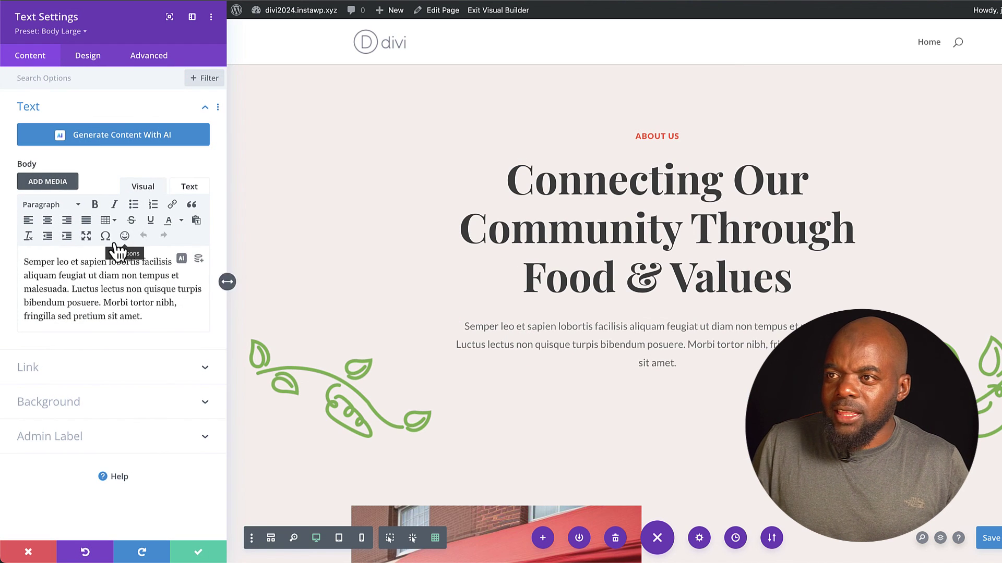
left_click(199, 553)
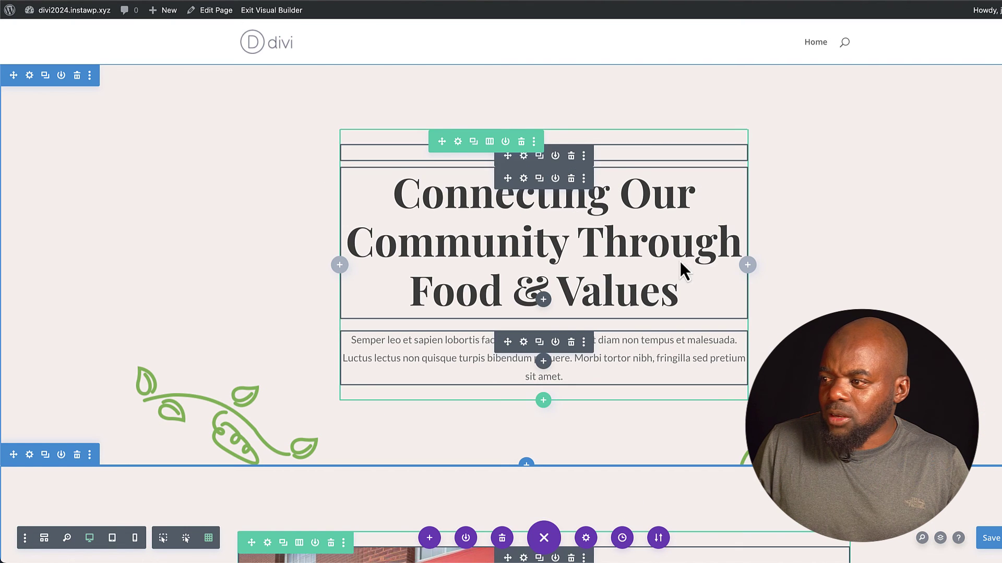
scroll(680, 261, "down", 6)
scroll(686, 279, "down", 4)
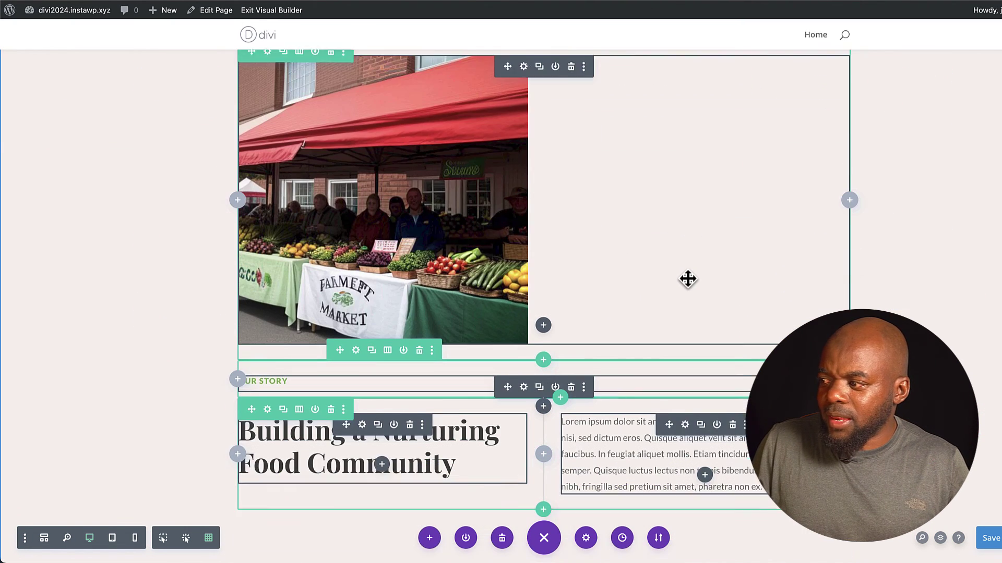
Switch the builder from grid mode to click mode and view the settings of the text beside the "Building a Nurturing Food Community" heading.
left_click(209, 539)
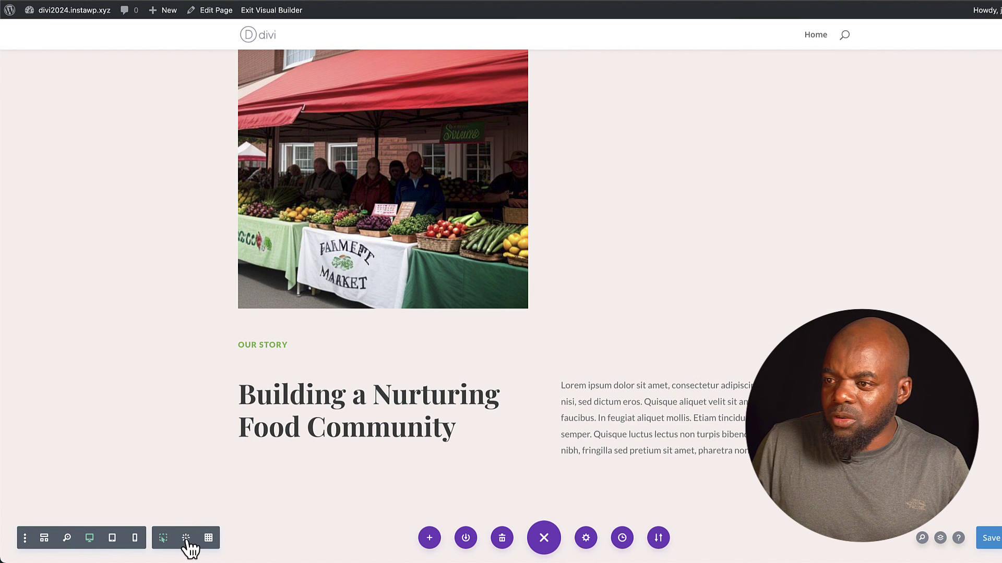
left_click(187, 543)
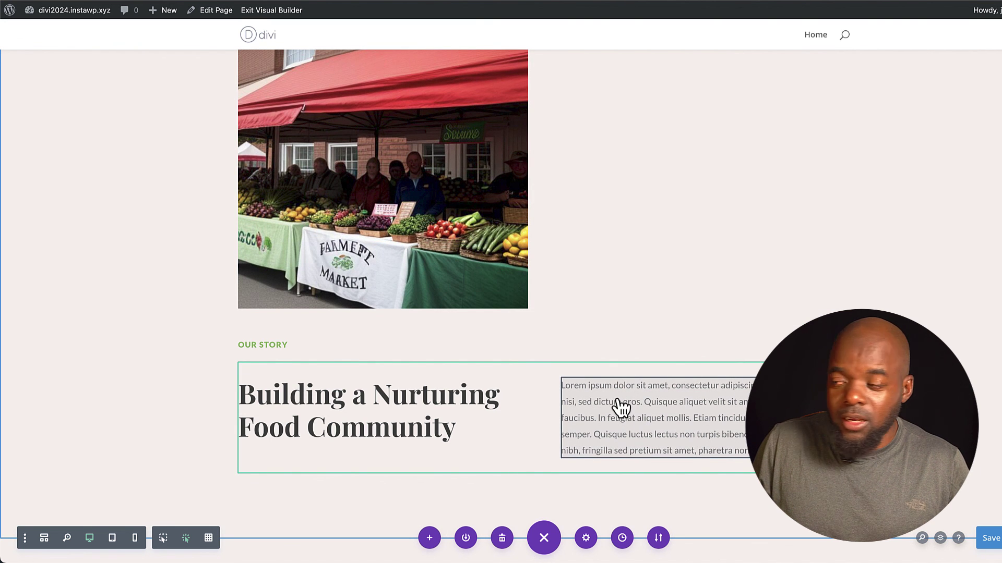
left_click(623, 413)
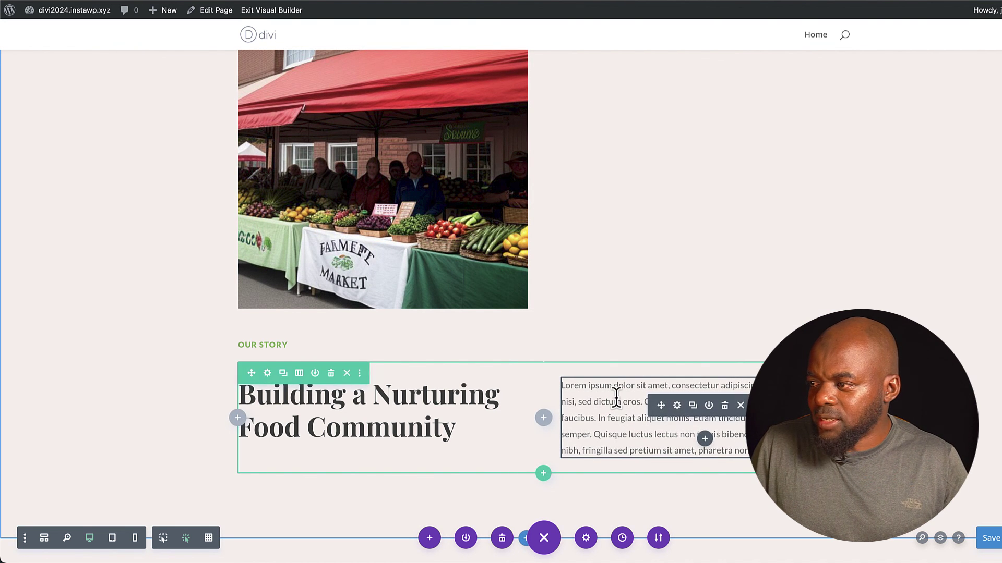
left_click(677, 406)
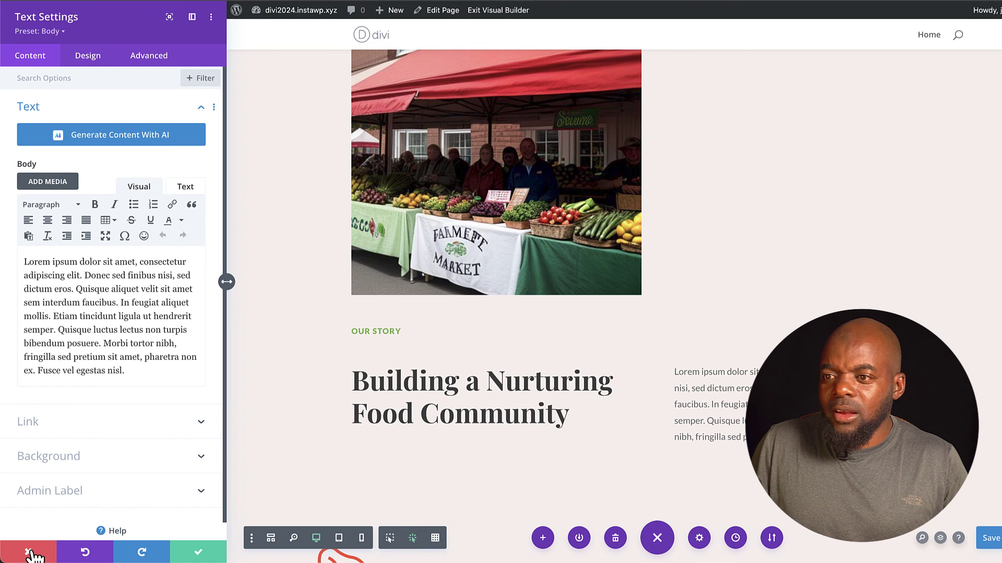
left_click(29, 553)
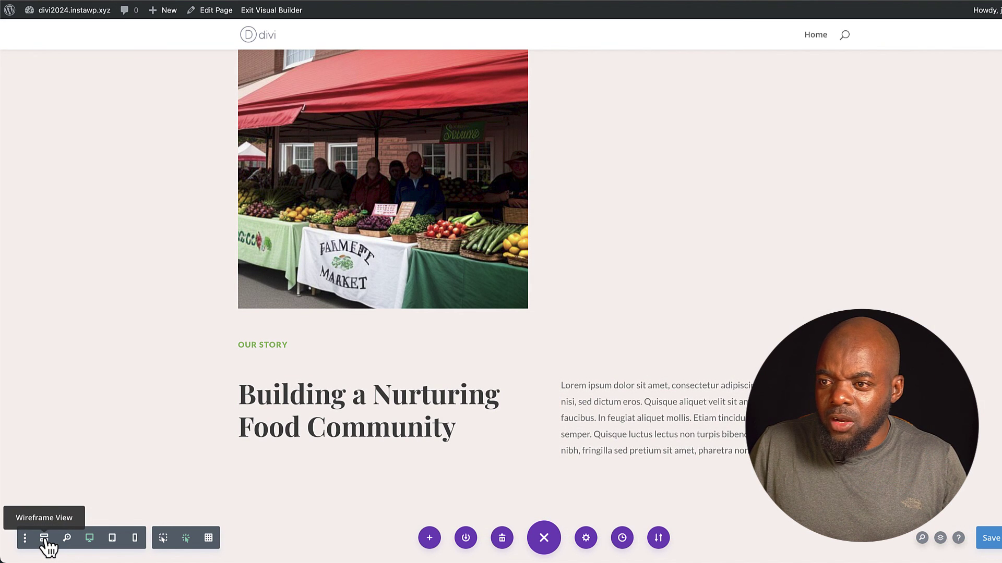
View the page as a wireframe, look at the Our Story section's settings and return to the desktop view.
left_click(45, 538)
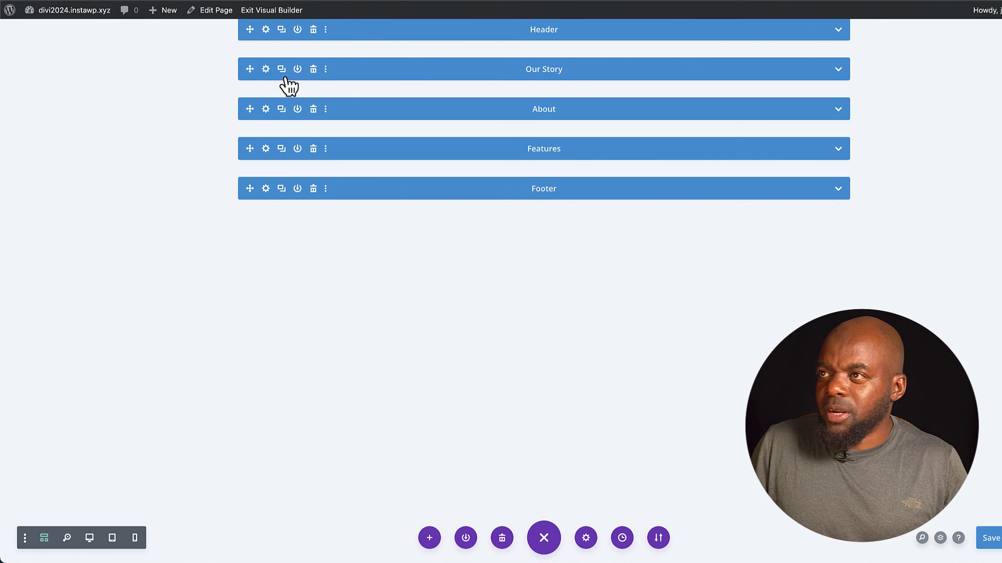
left_click(266, 69)
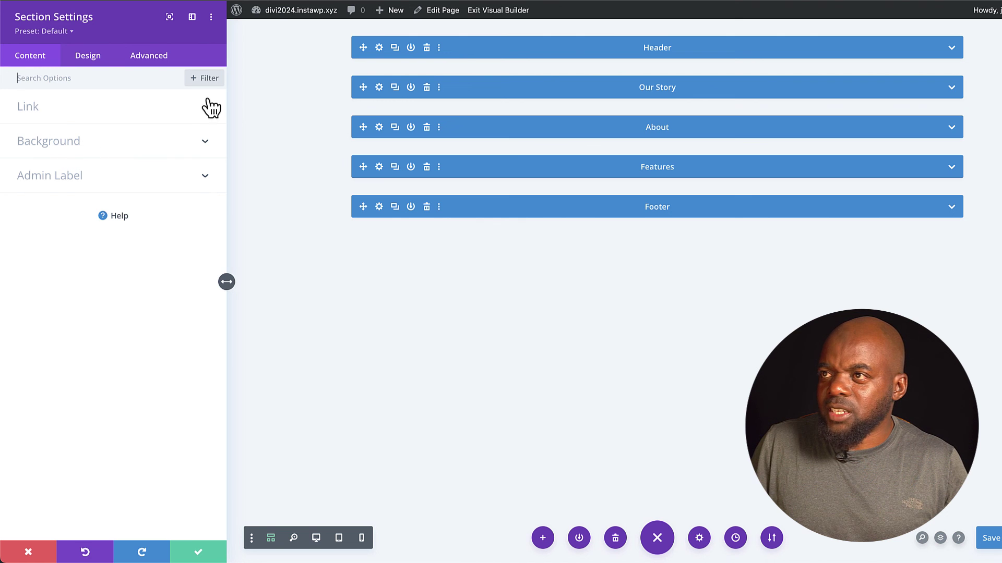
left_click(29, 553)
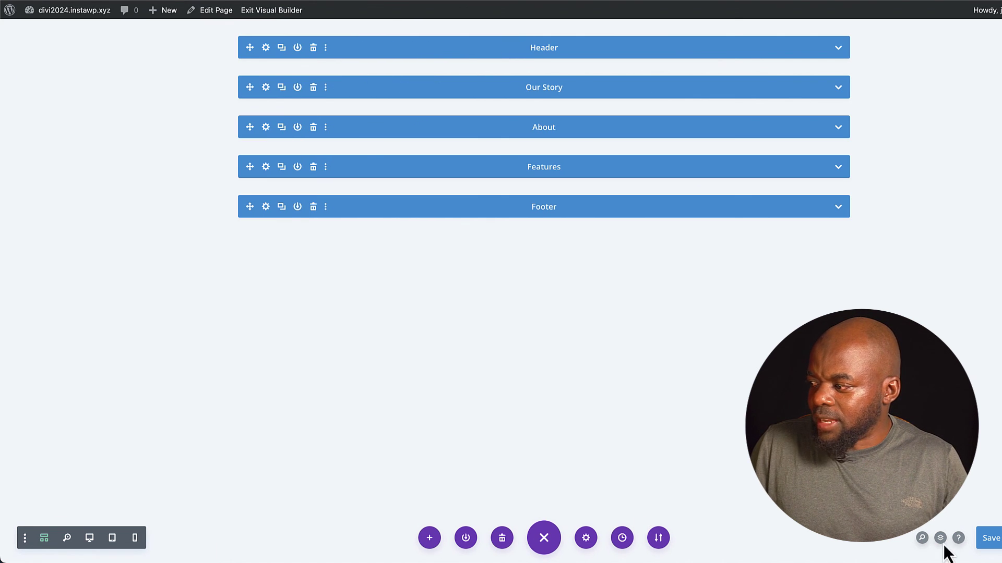
left_click(44, 538)
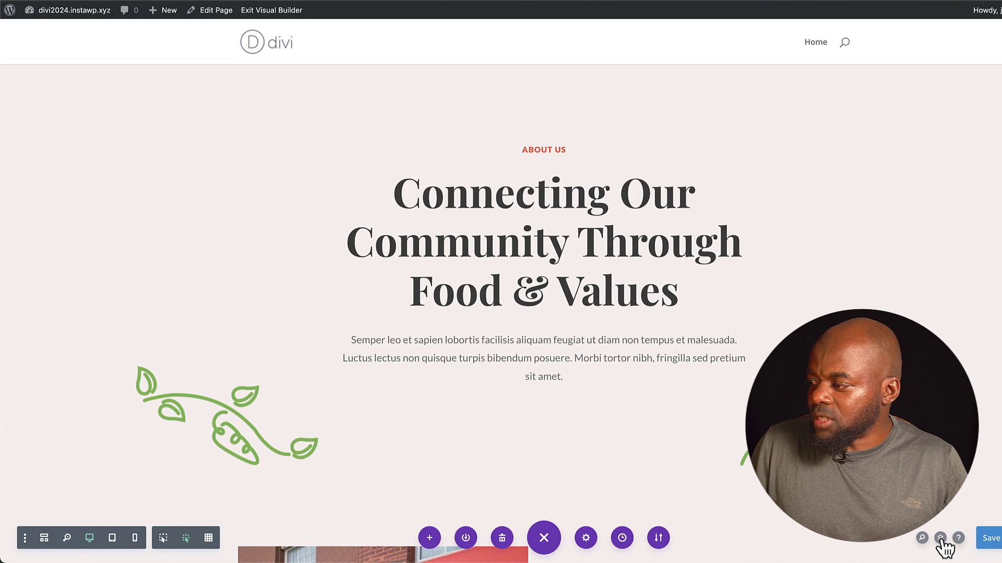
Show the page's layers beside the content, expand the About section and open the settings of the first image in its first column.
left_click(941, 538)
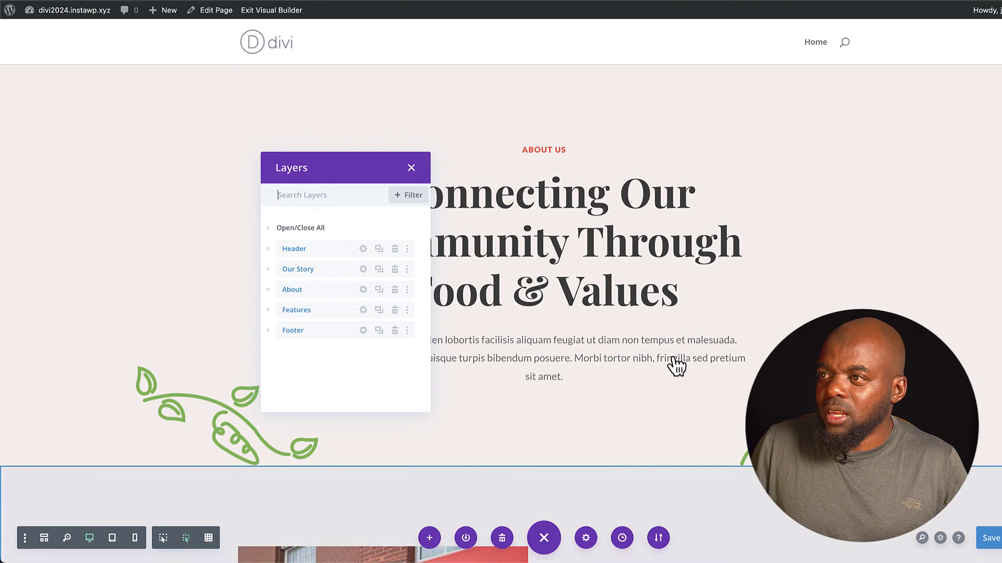
left_click_drag(333, 175, 957, 92)
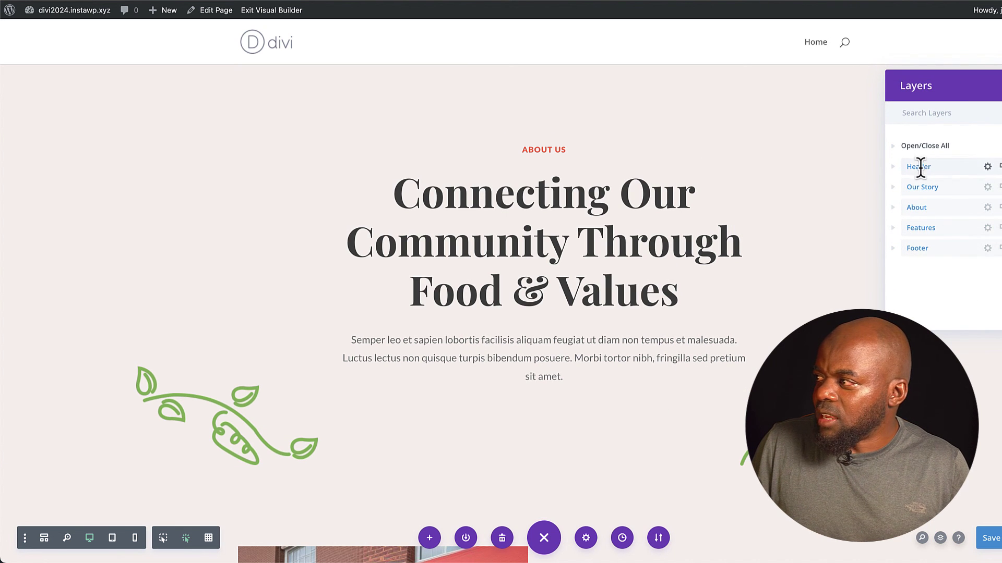
left_click(949, 210)
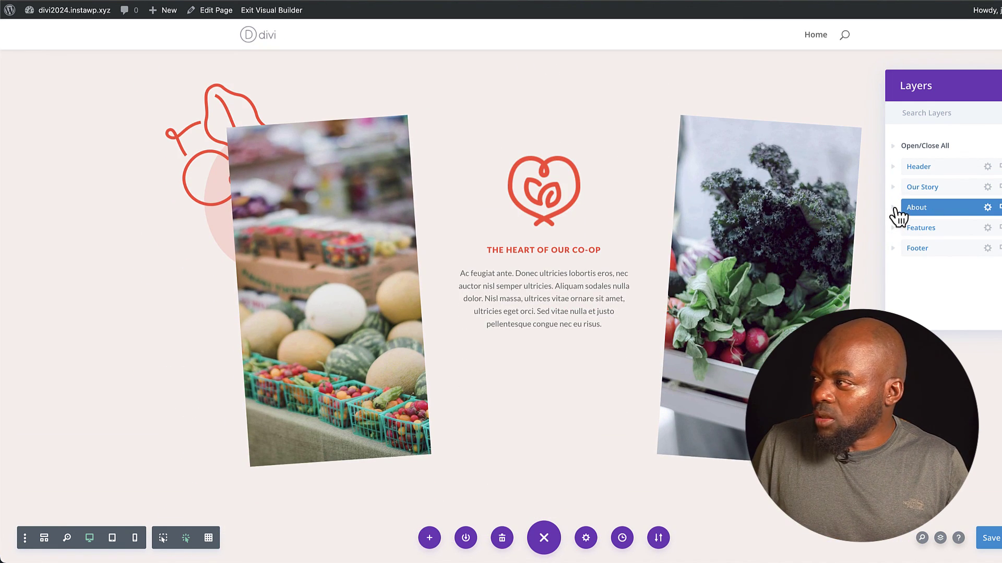
left_click(904, 228)
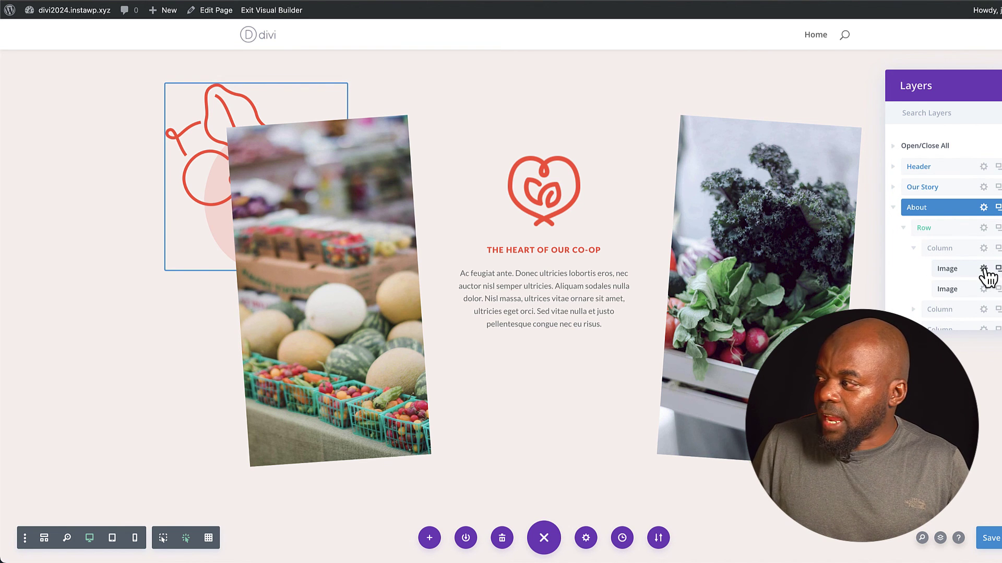
left_click(984, 269)
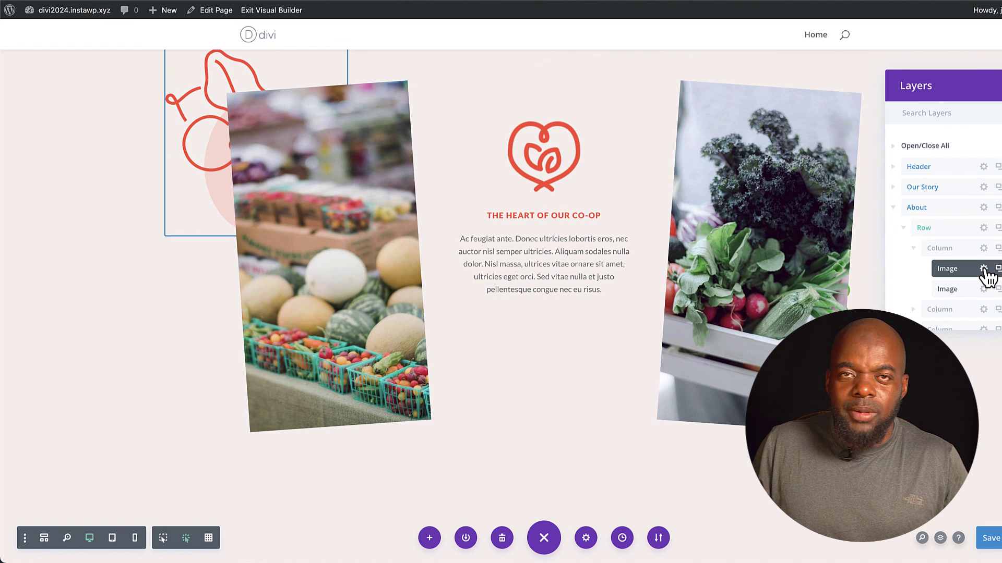